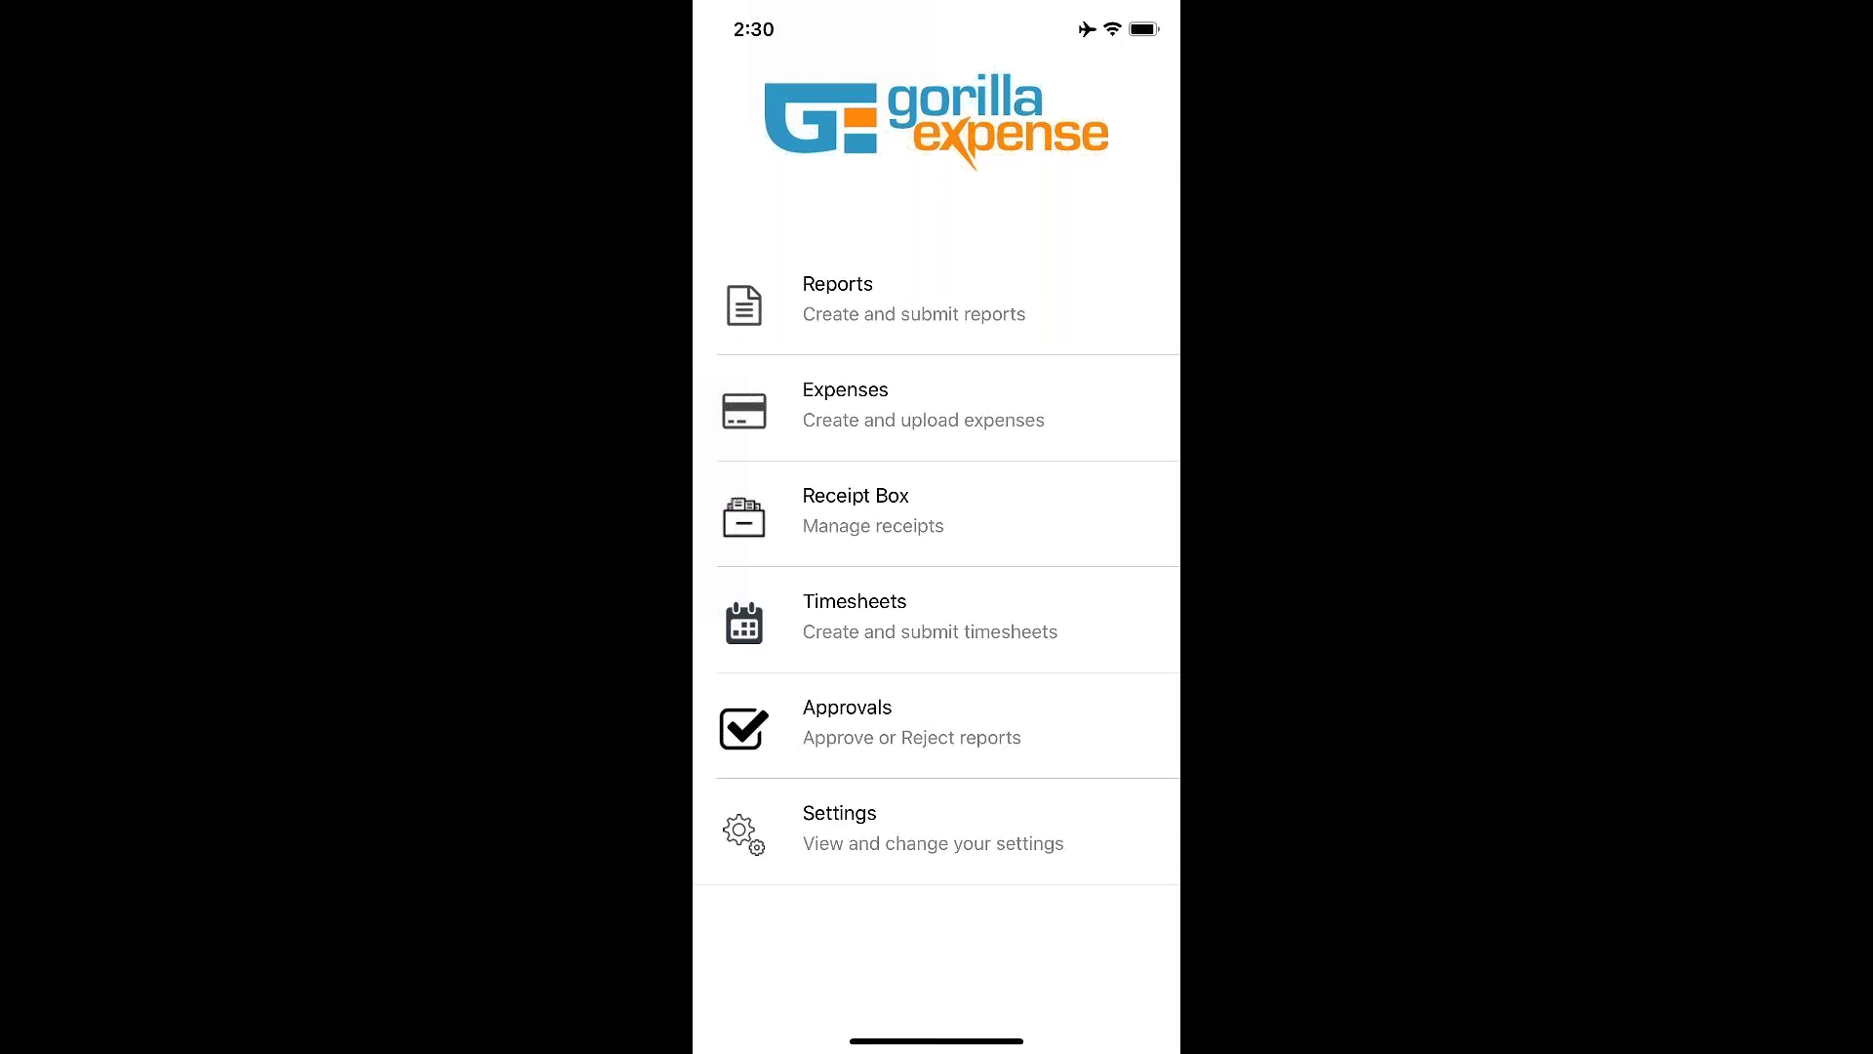
- Switch from the mirrored mobile app to the browser and sign in to the Gorilla Expense web portal with the prefilled credentials
double_click(1338, 552)
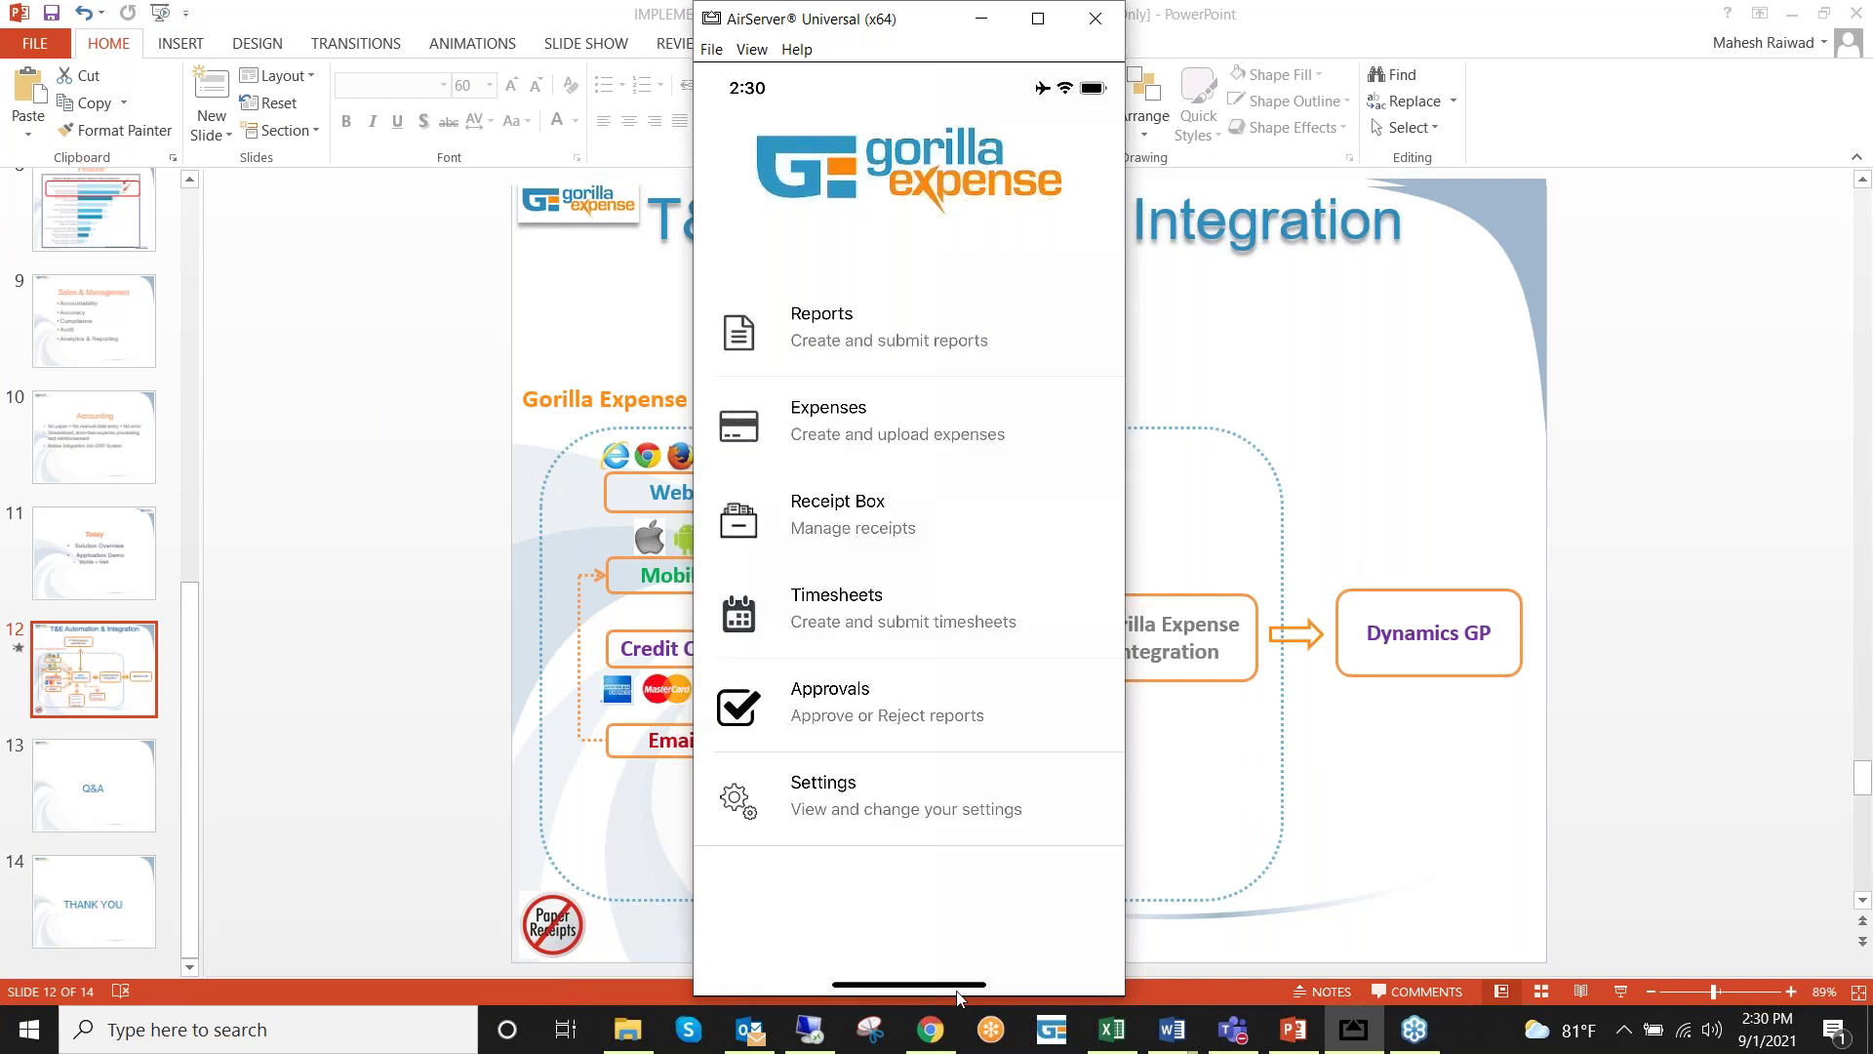
left_click(933, 1038)
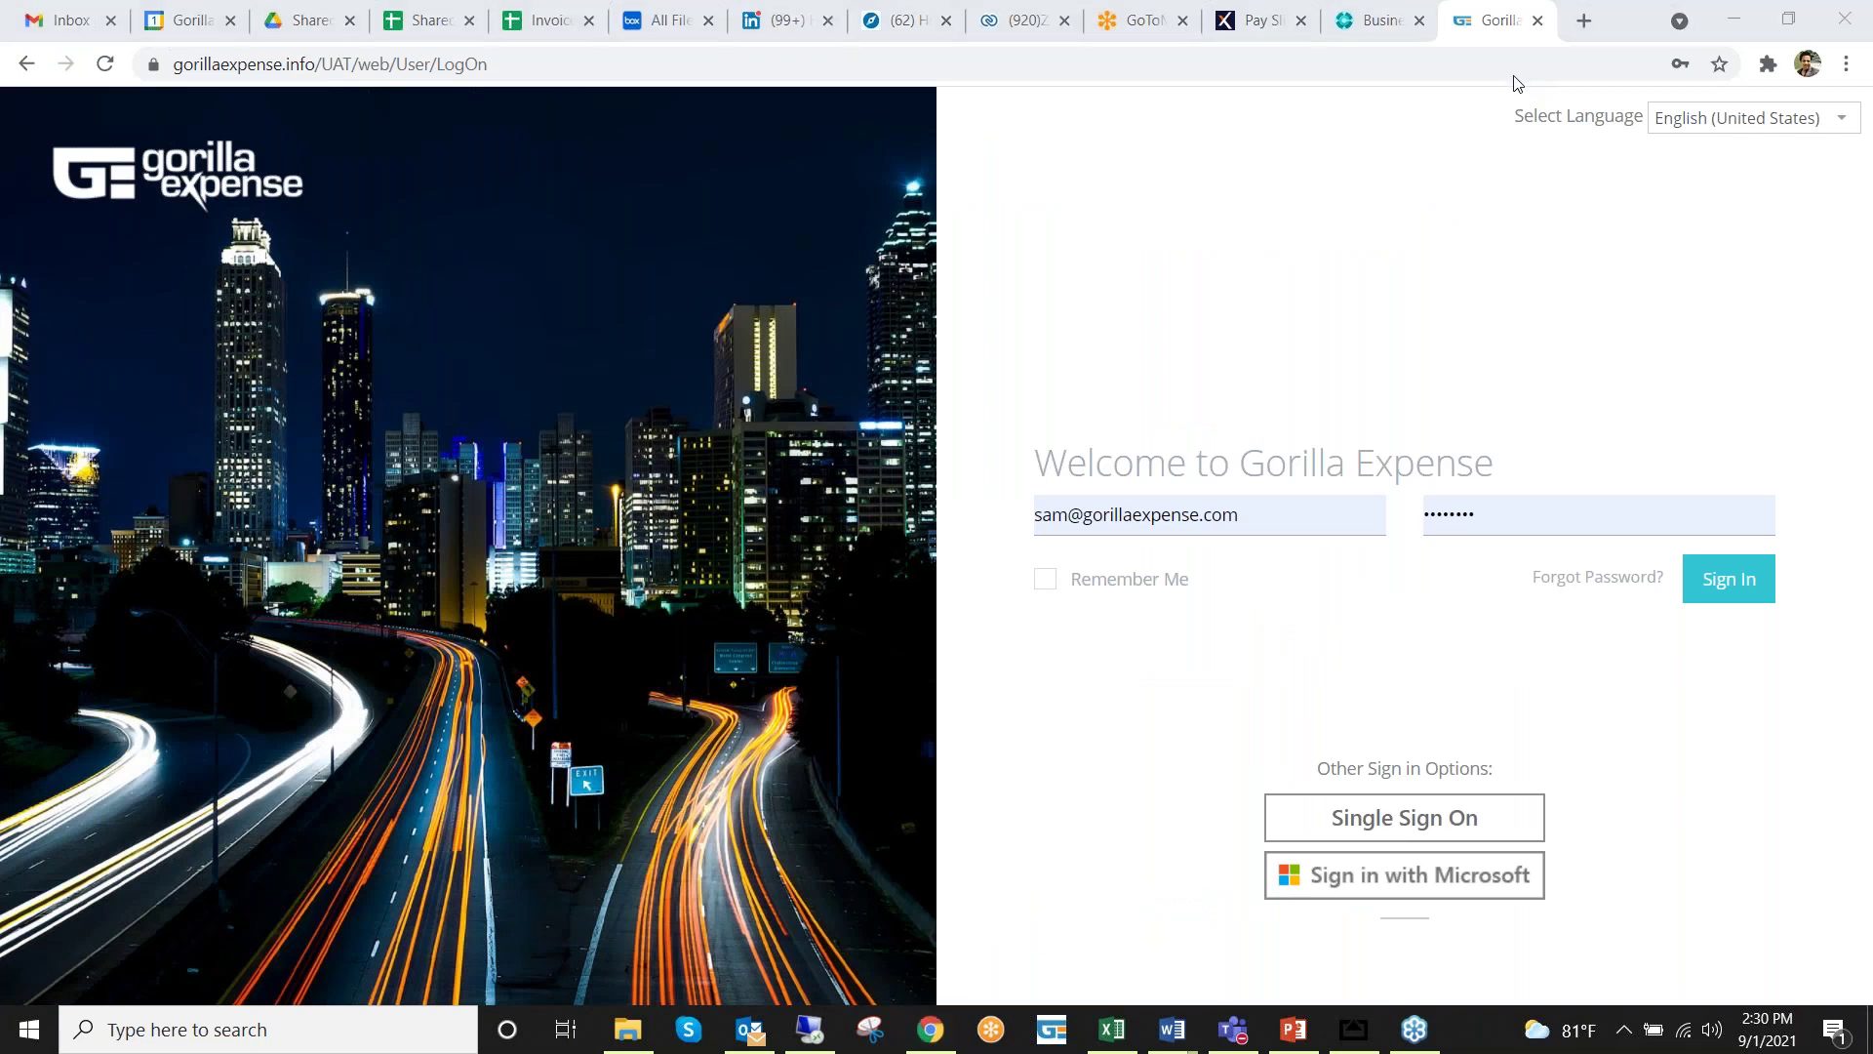
left_click(1231, 518)
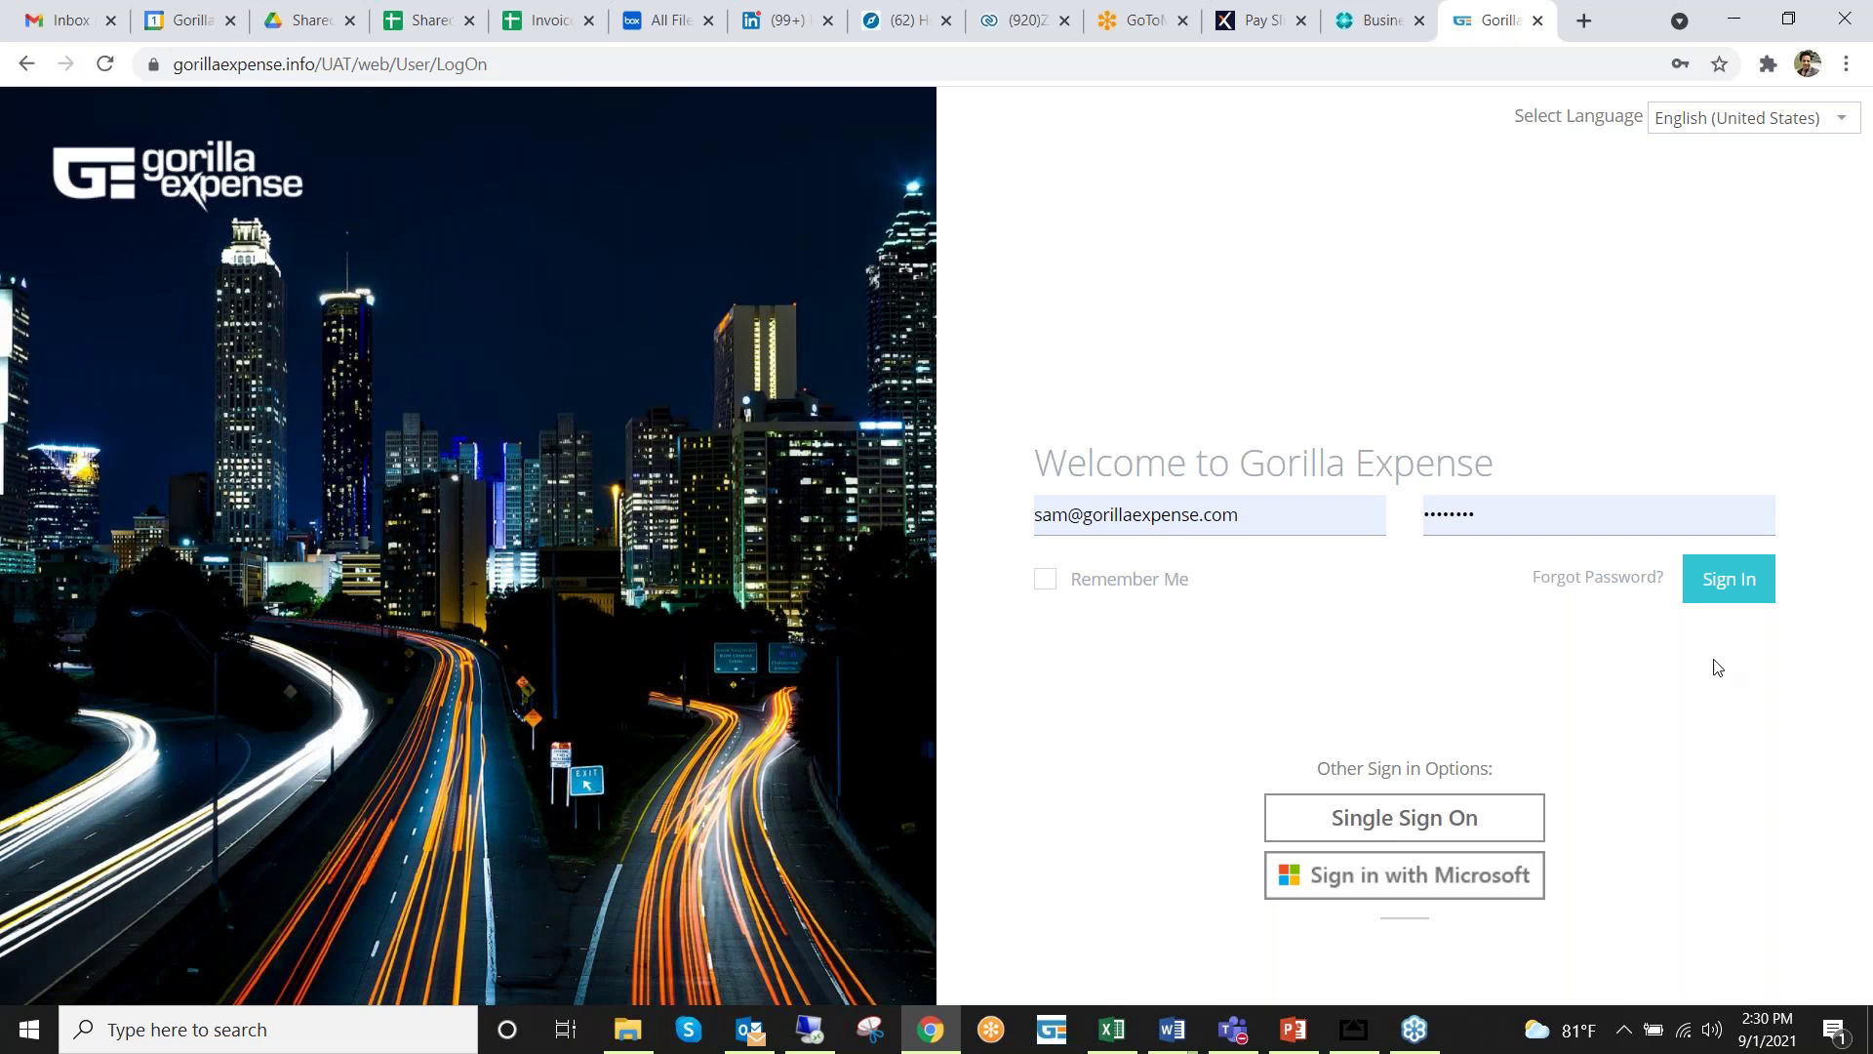
left_click(1719, 579)
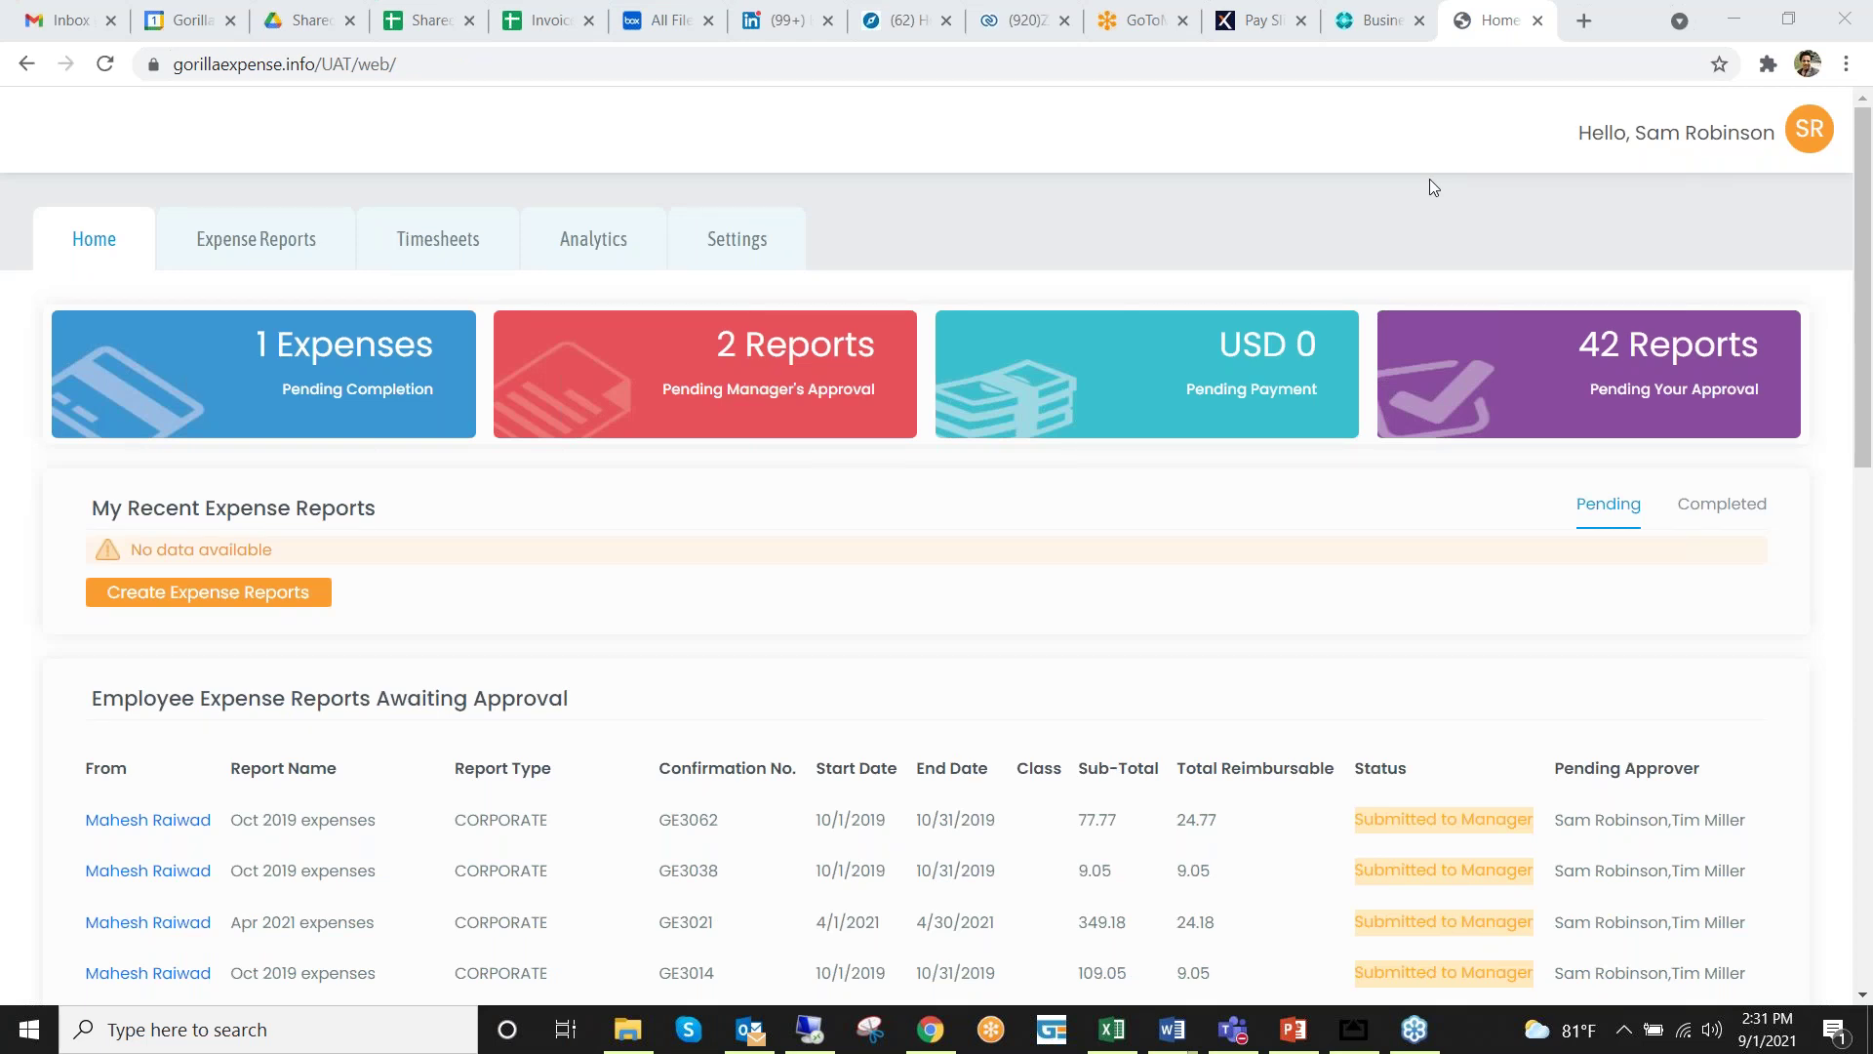
- Open the first Oct 2019 expenses report in the list of employee expense reports awaiting approval
mouse_move(1634, 145)
scroll(891, 544, "down", 3)
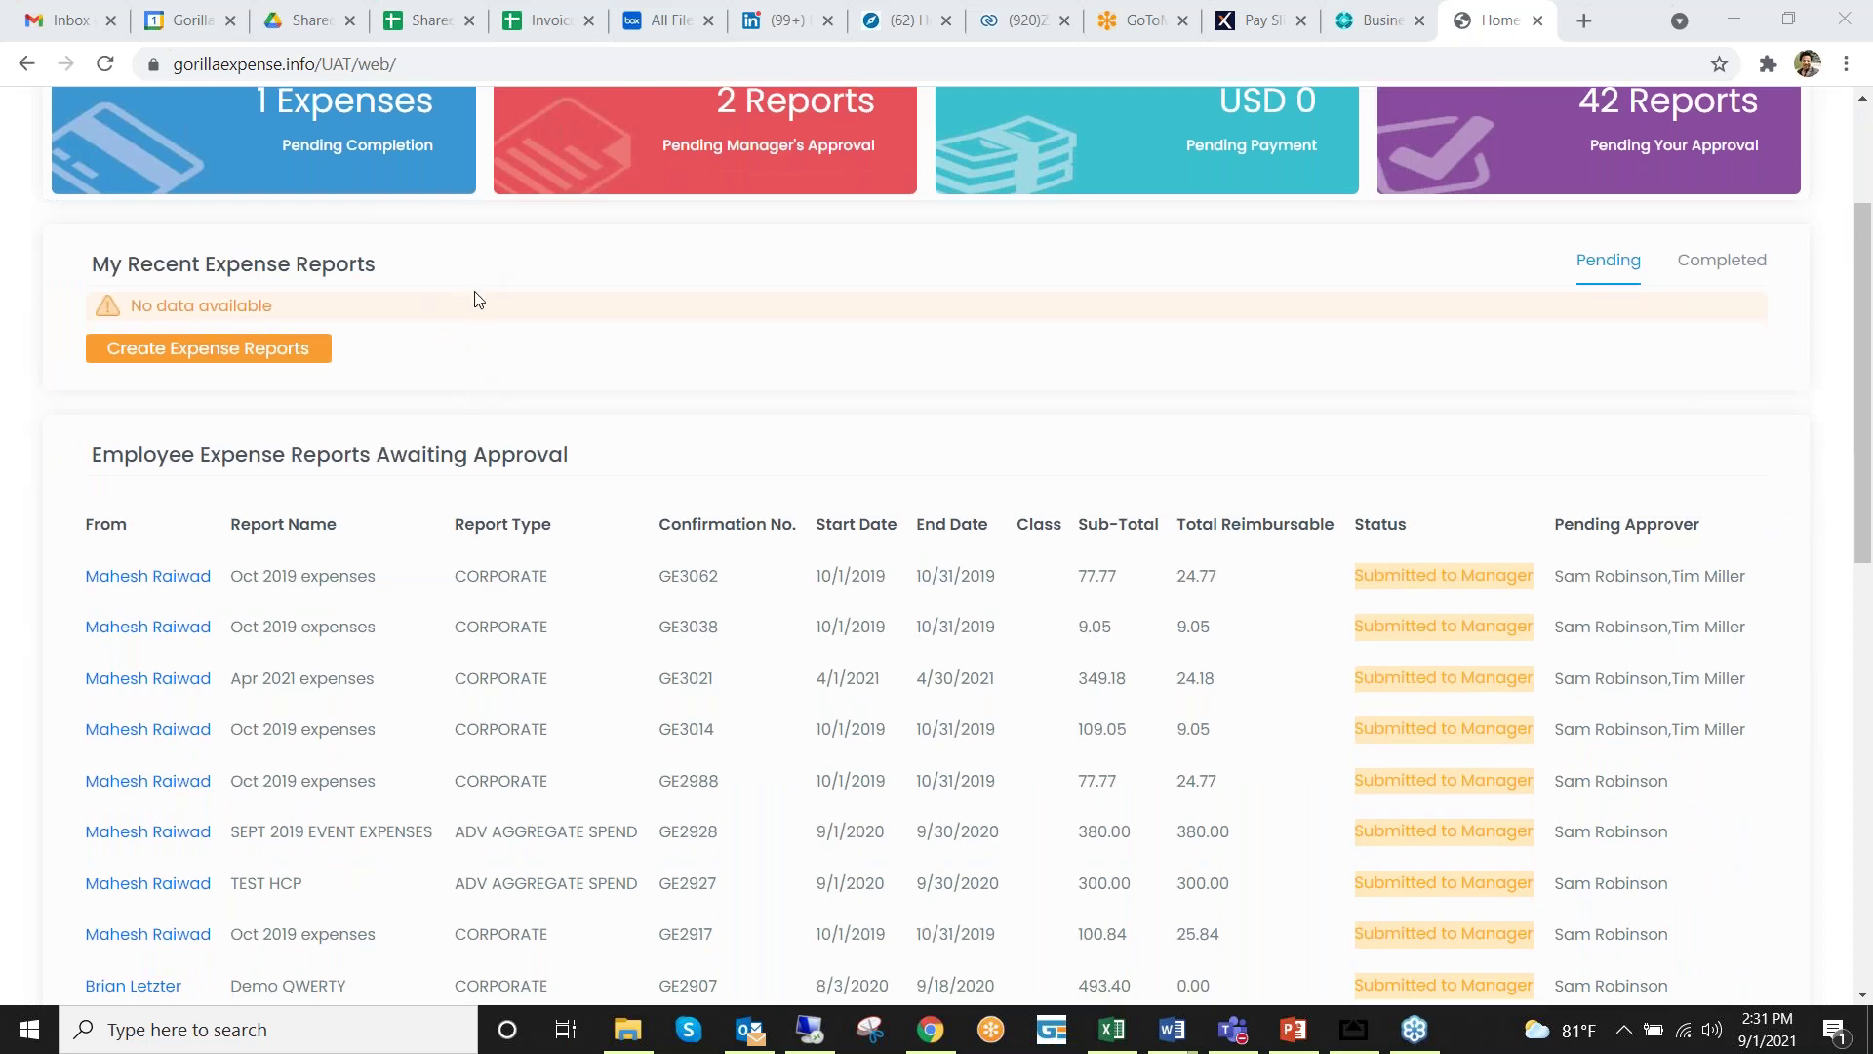
scroll(648, 629, "down", 1)
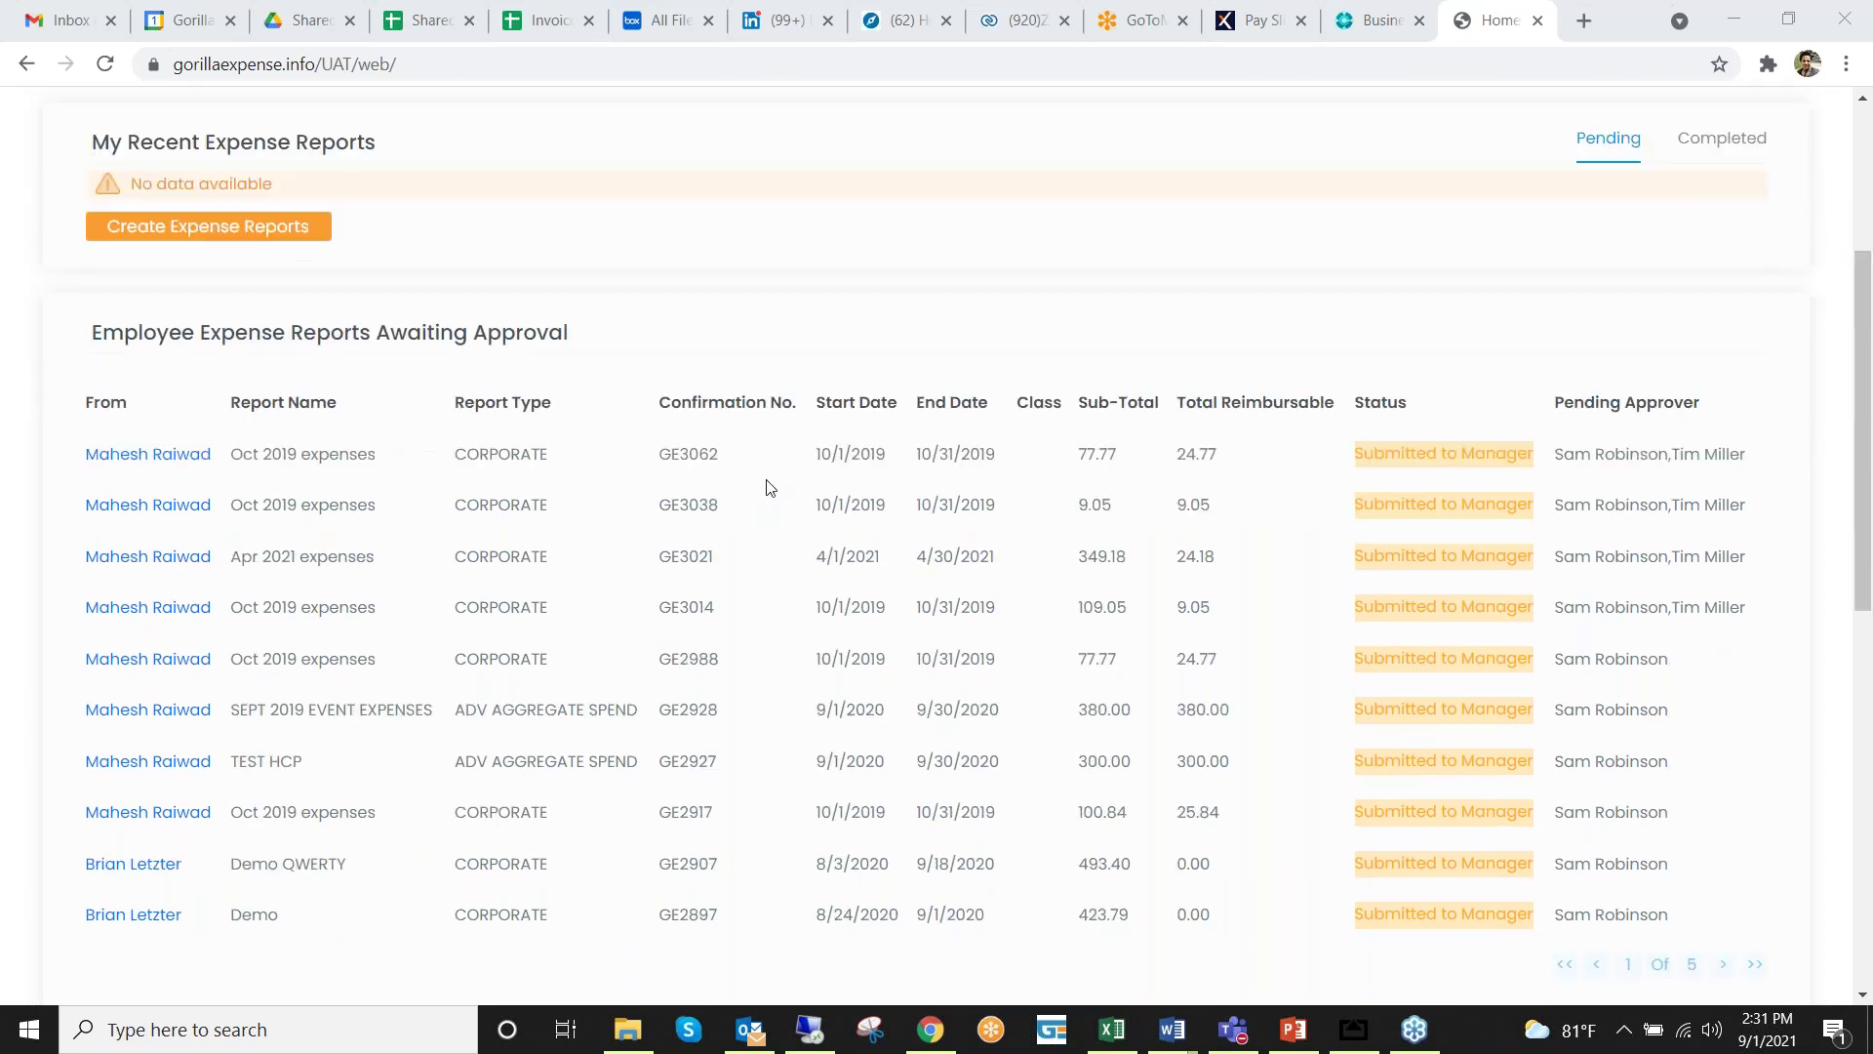
double_click(718, 457)
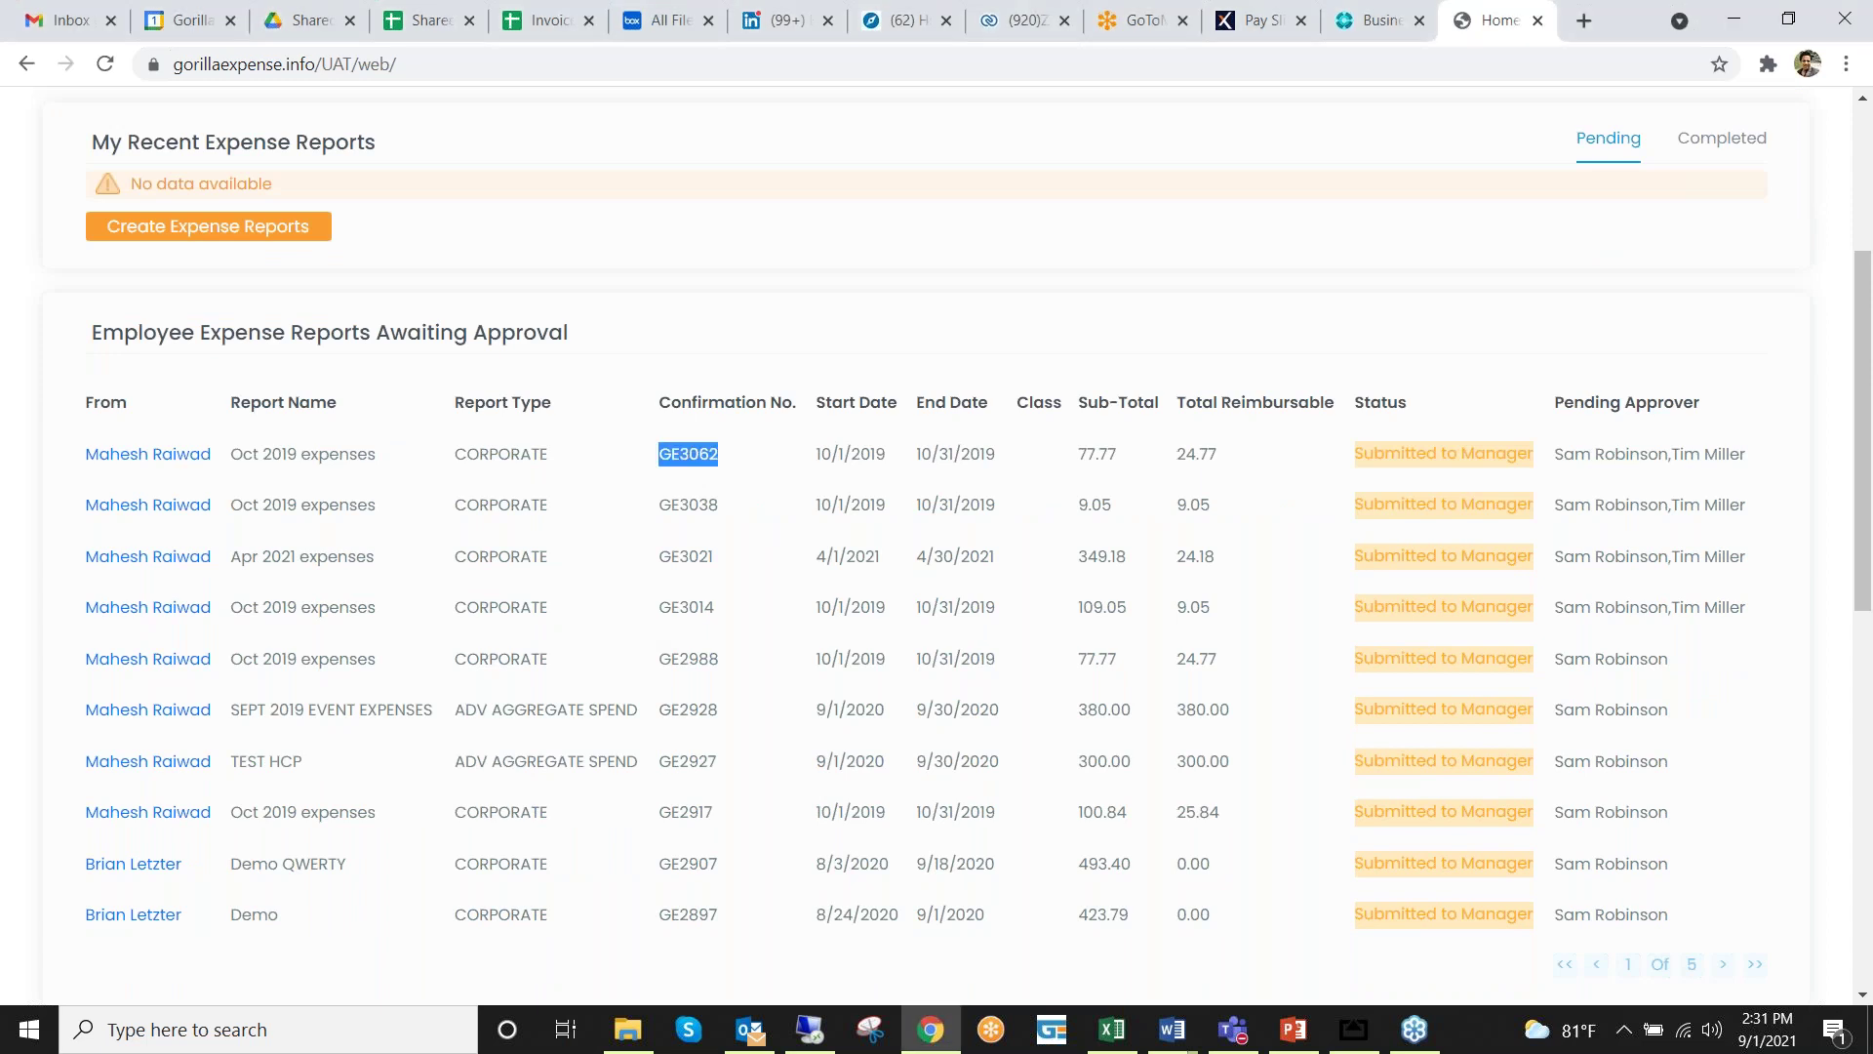
left_click(181, 458)
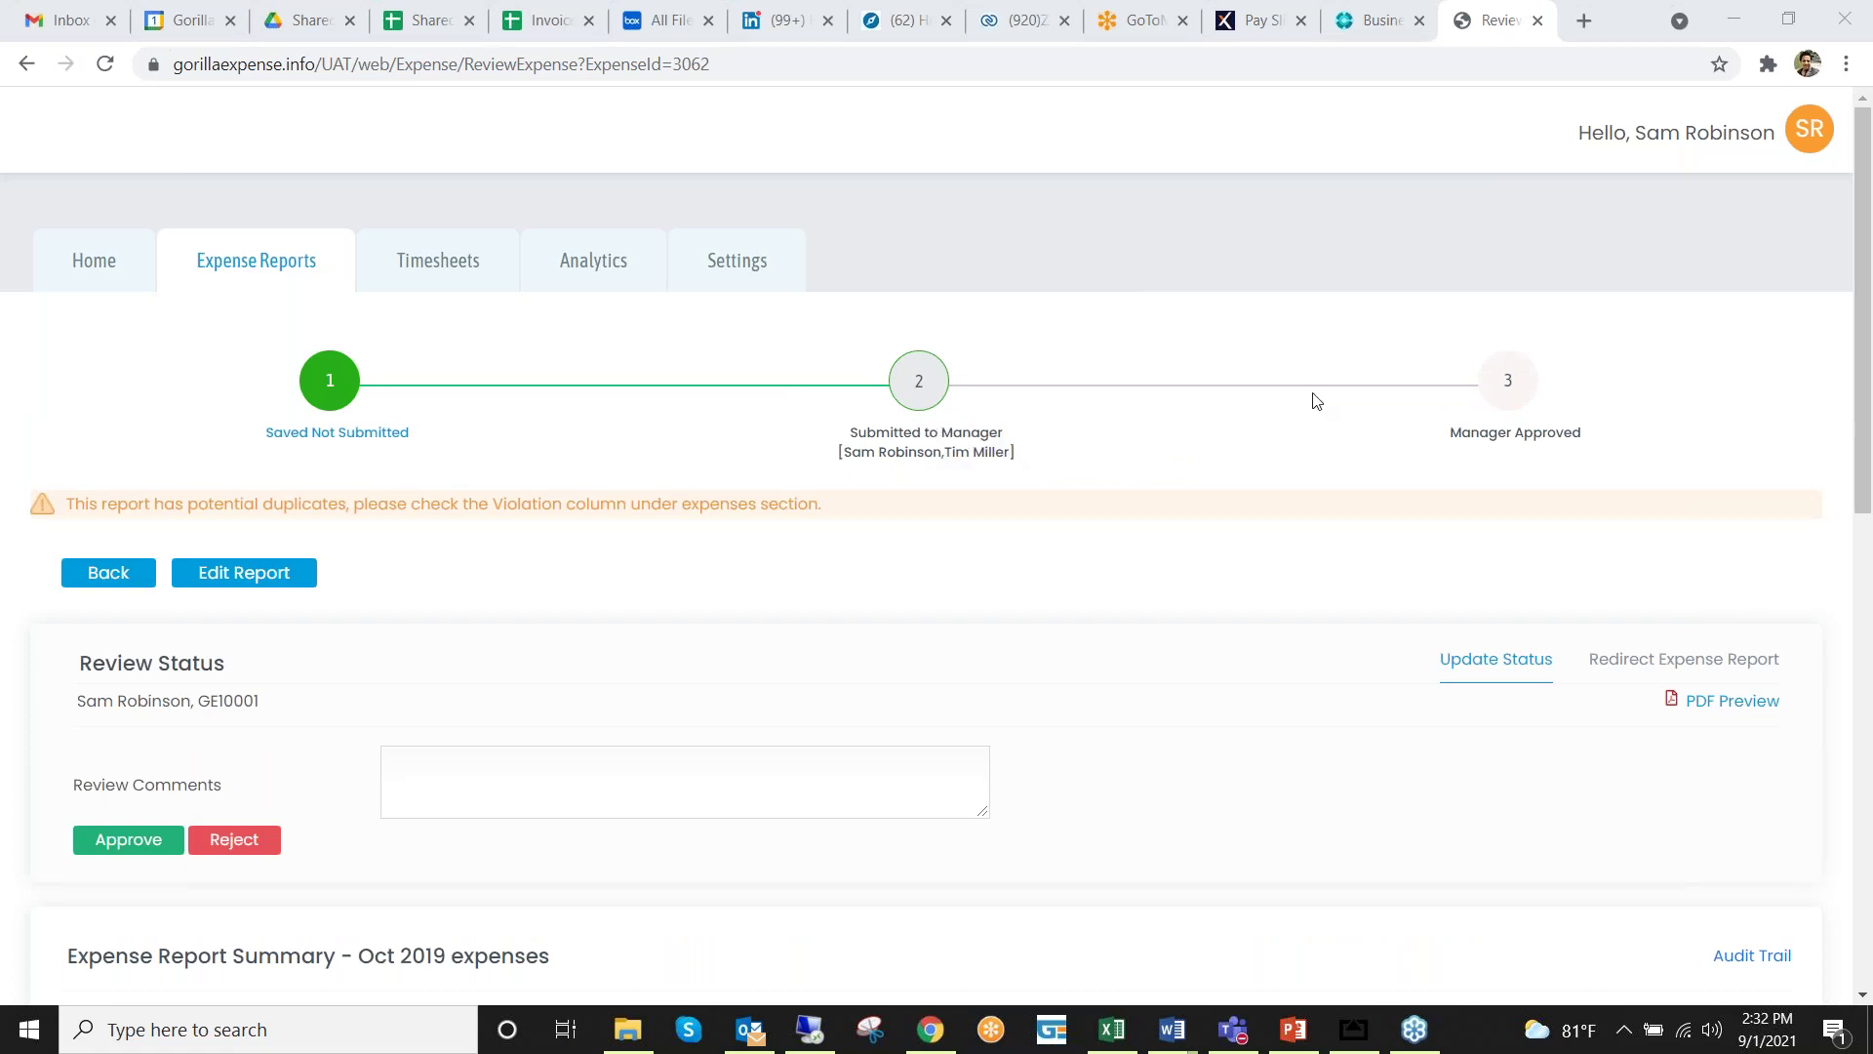
- Read the potential-duplicates warning above the report's review section
scroll(1115, 462, "down", 1)
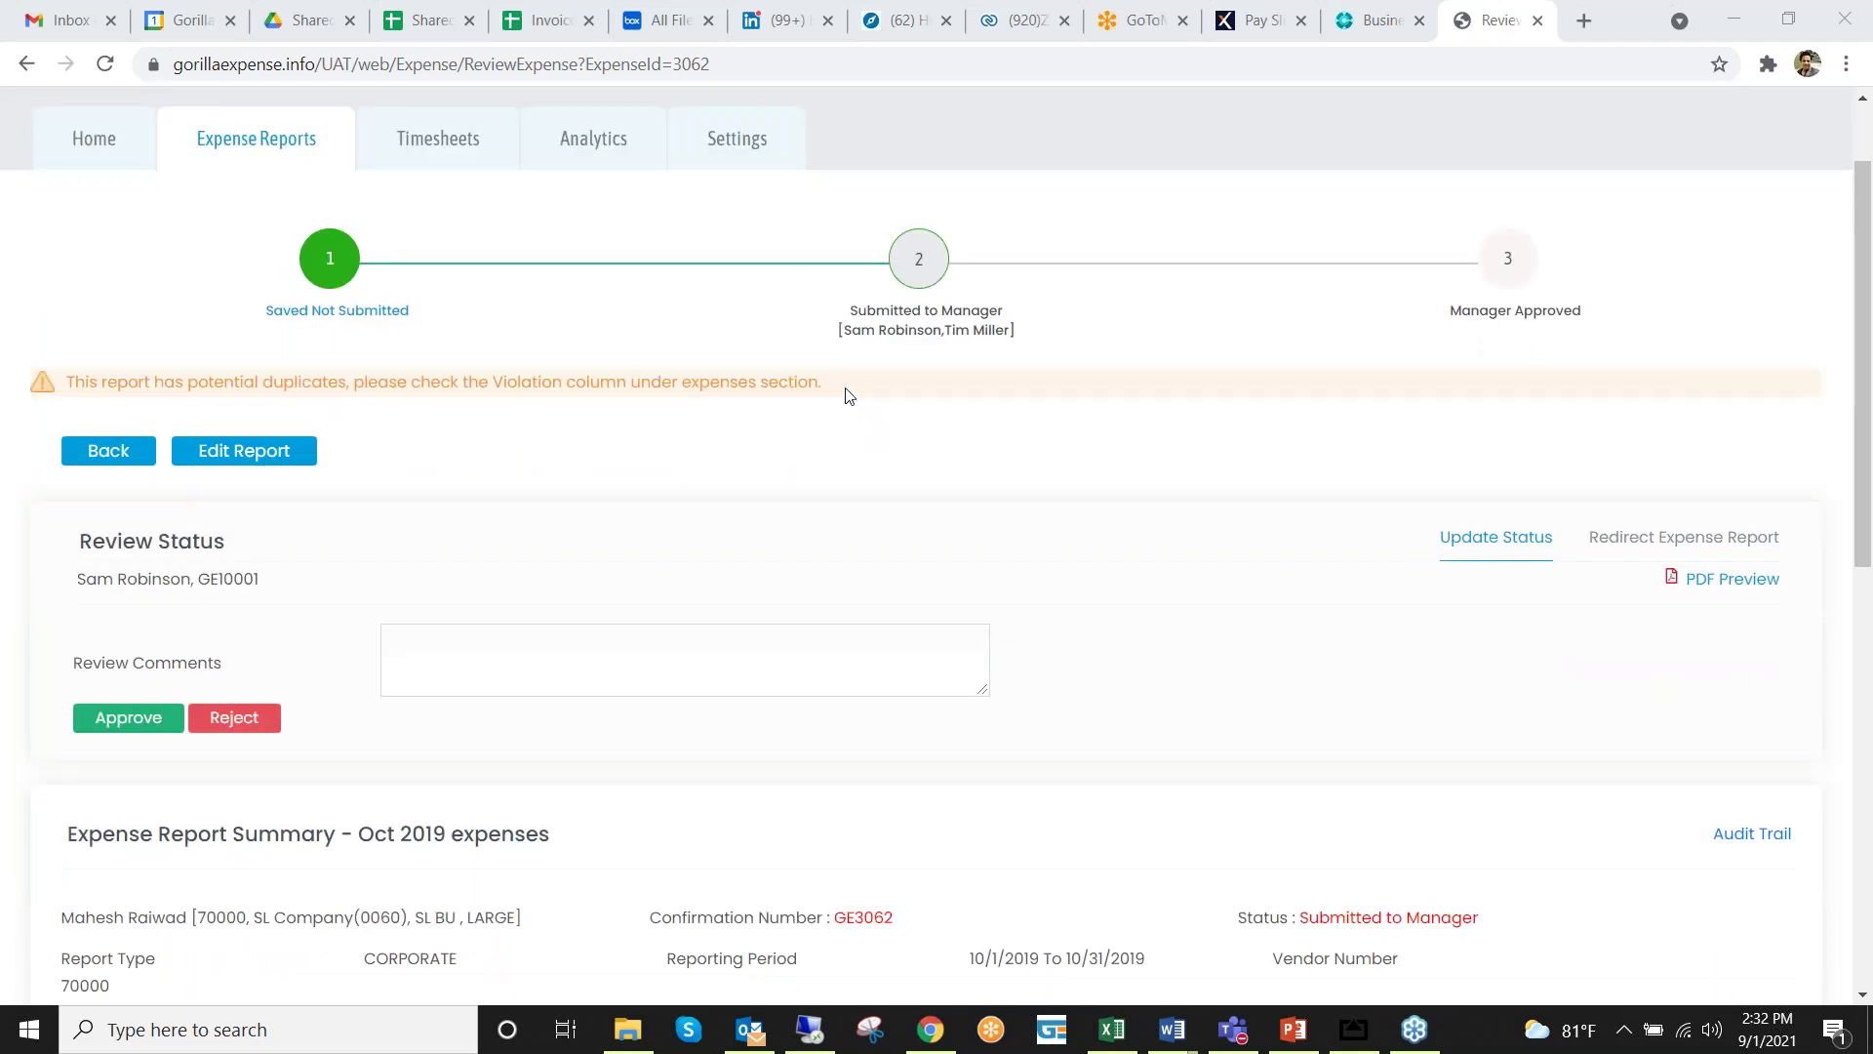
left_click_drag(845, 395, 68, 386)
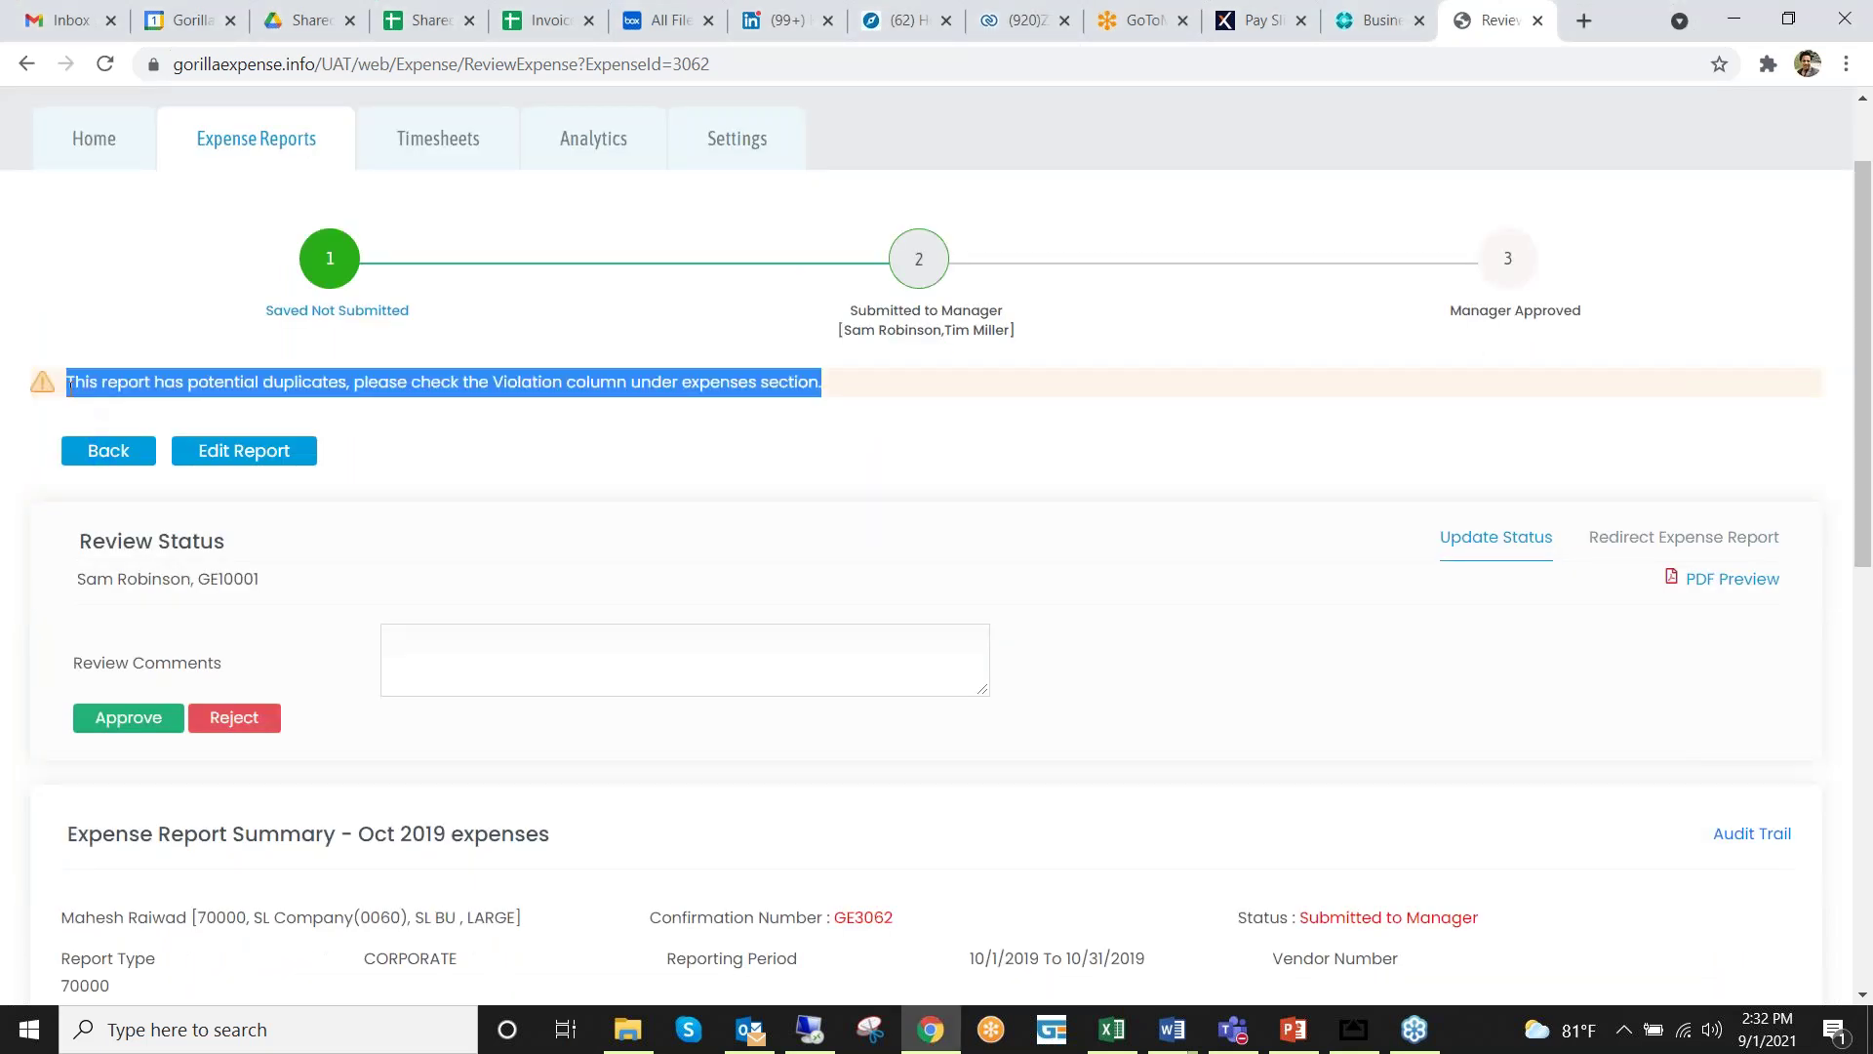
left_click(141, 319)
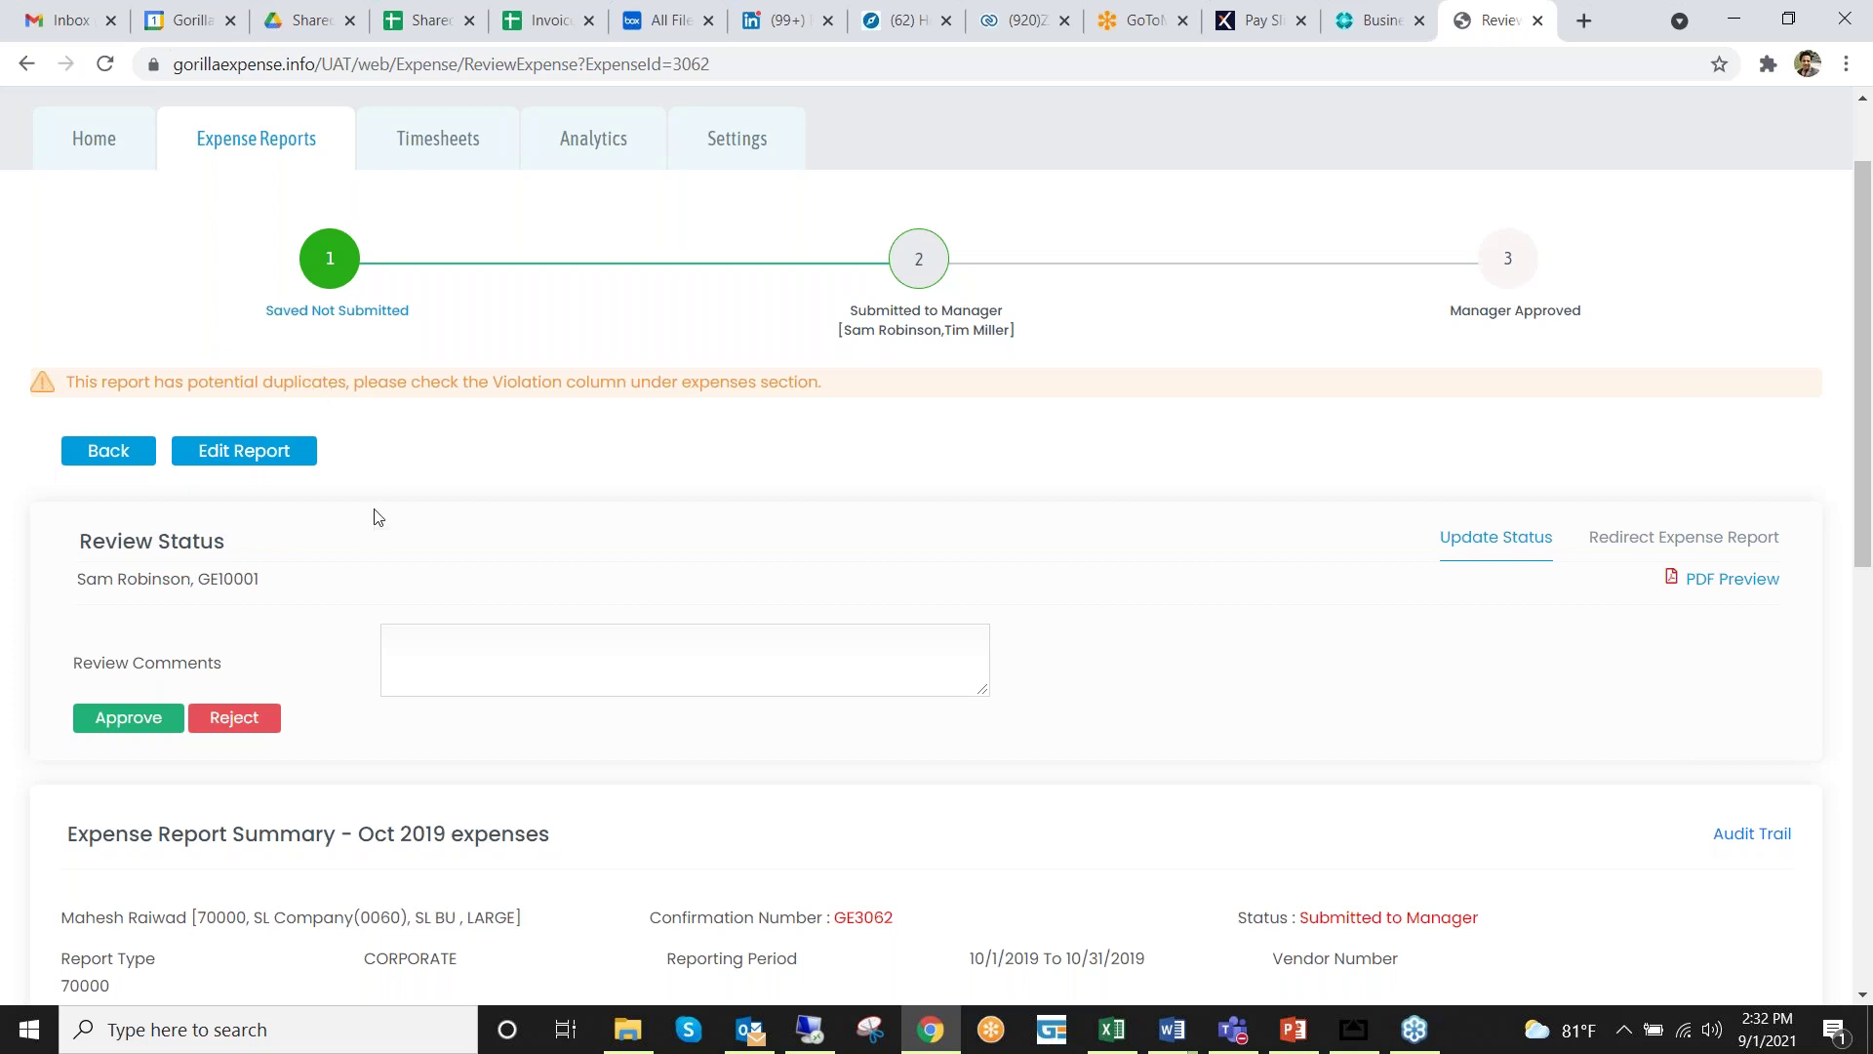
- Show the Redirect Expense Report options and look through the people the report can be redirected to
scroll(378, 539, "down", 3)
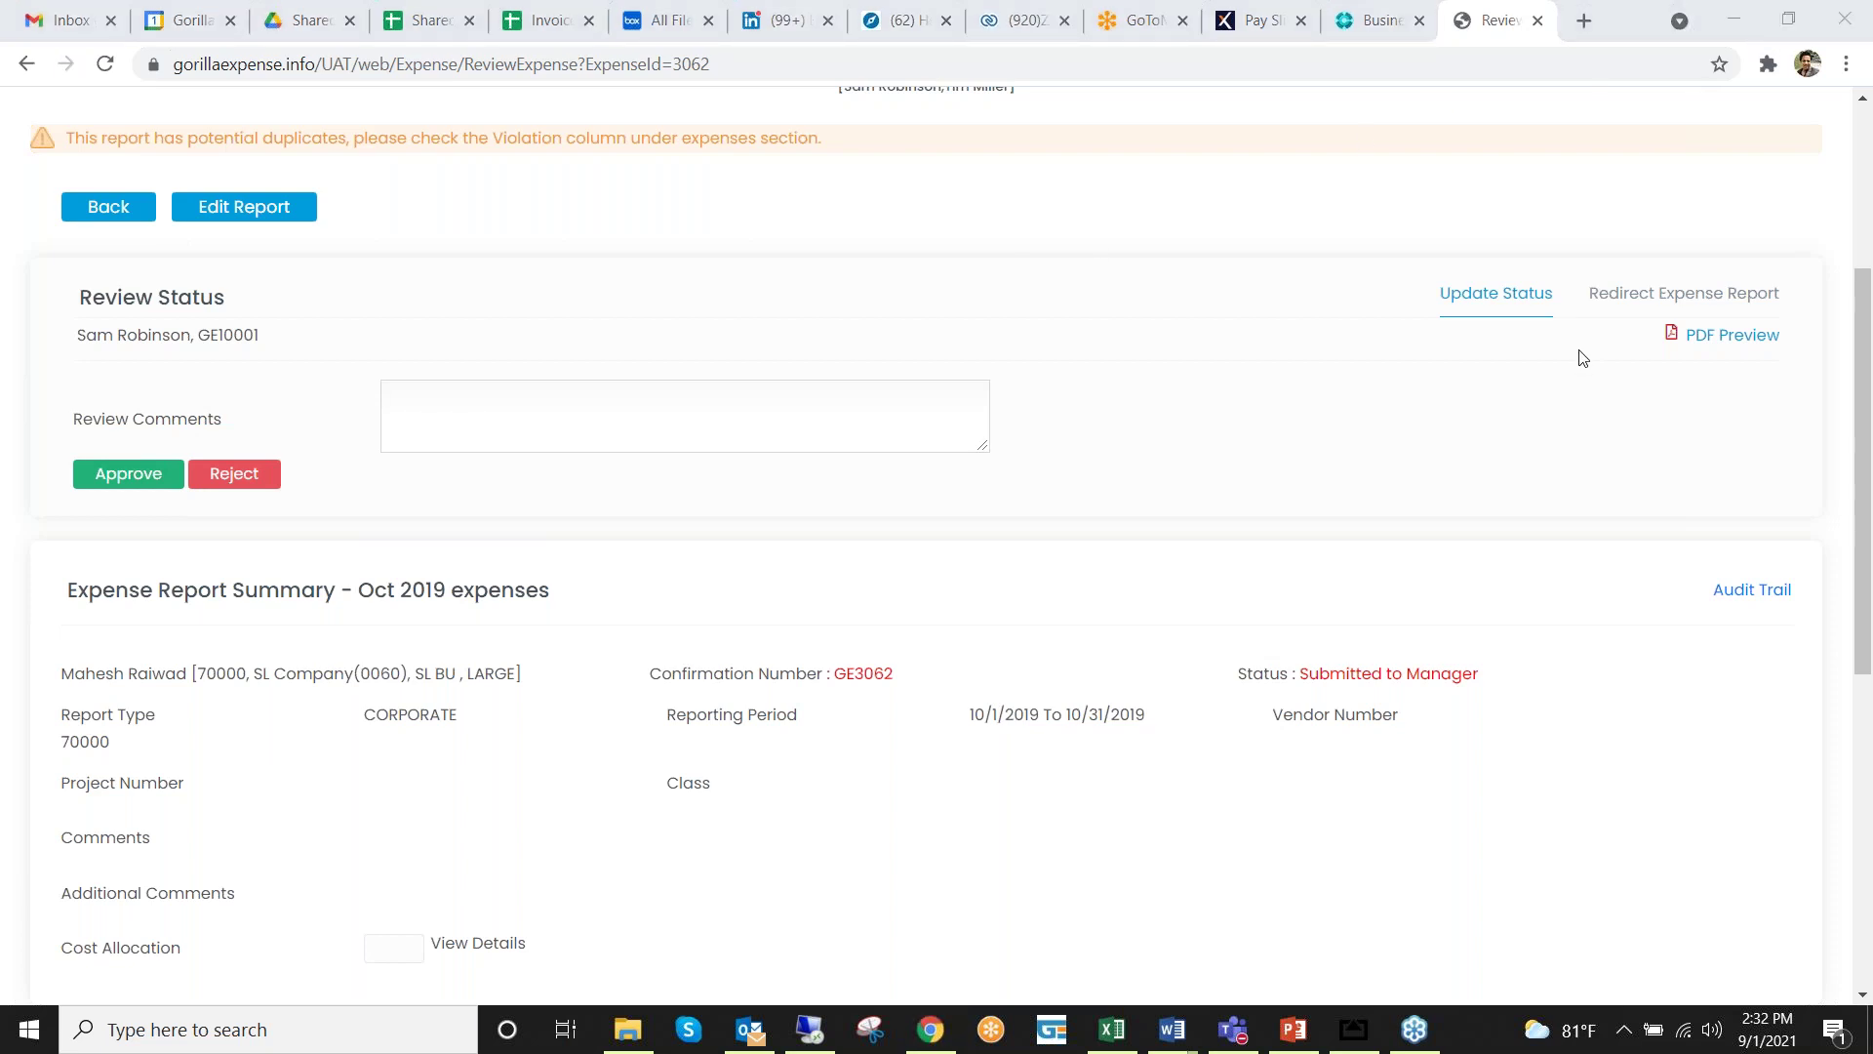
left_click(1649, 303)
left_click(622, 478)
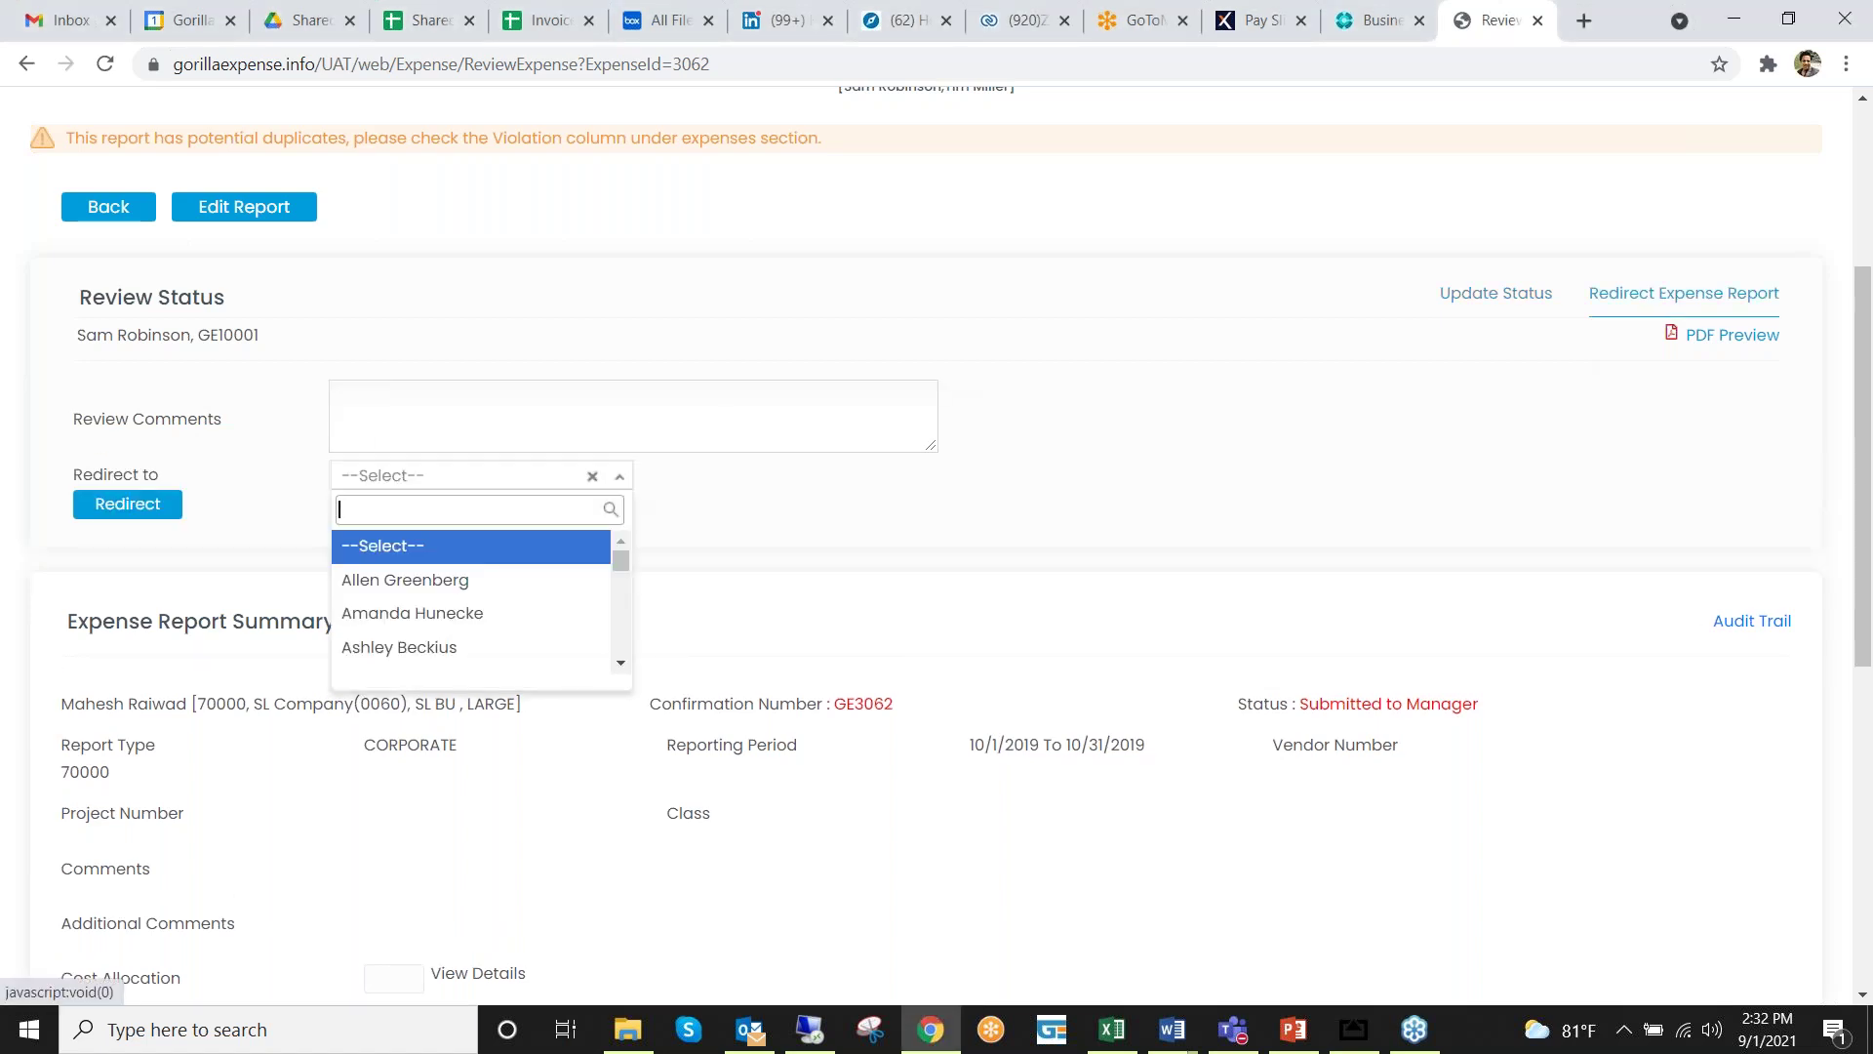
scroll(472, 617, "down", 3)
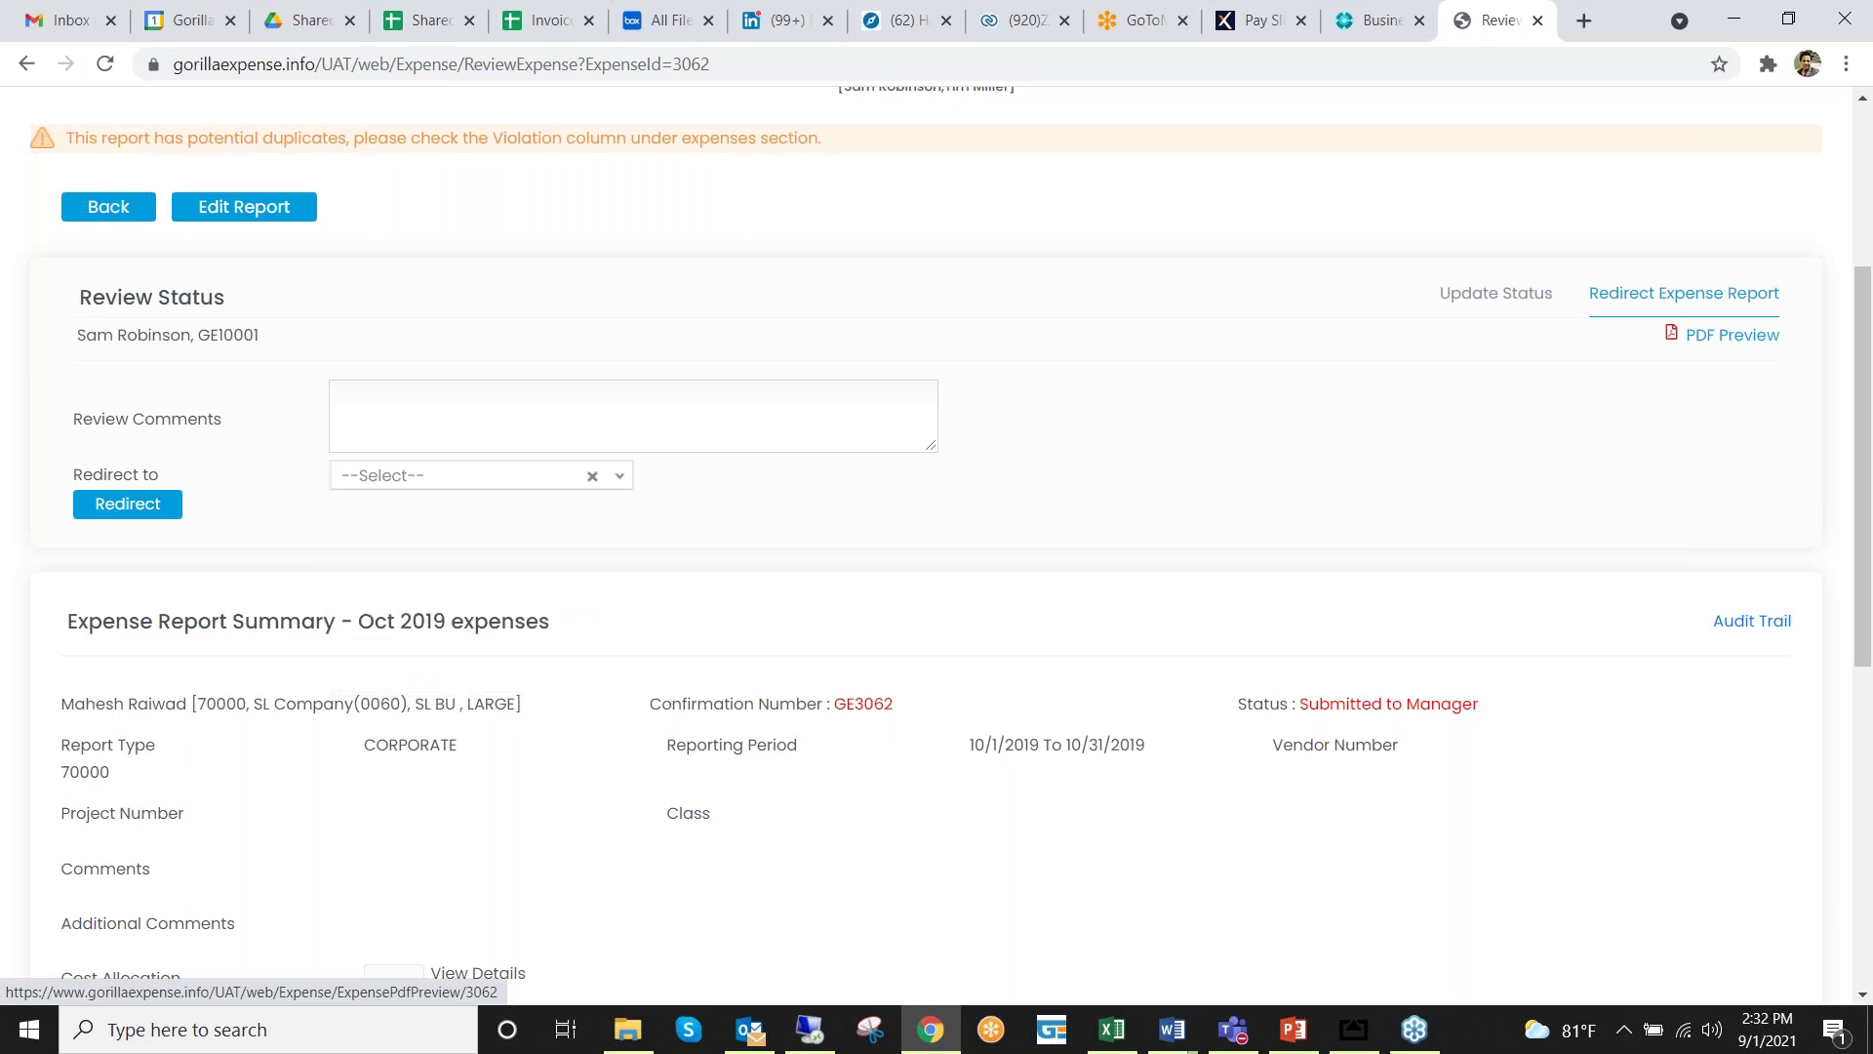
- Open the report's PDF preview, check the expense summary and the attached receipts on all pages, and close the preview
left_click(1723, 336)
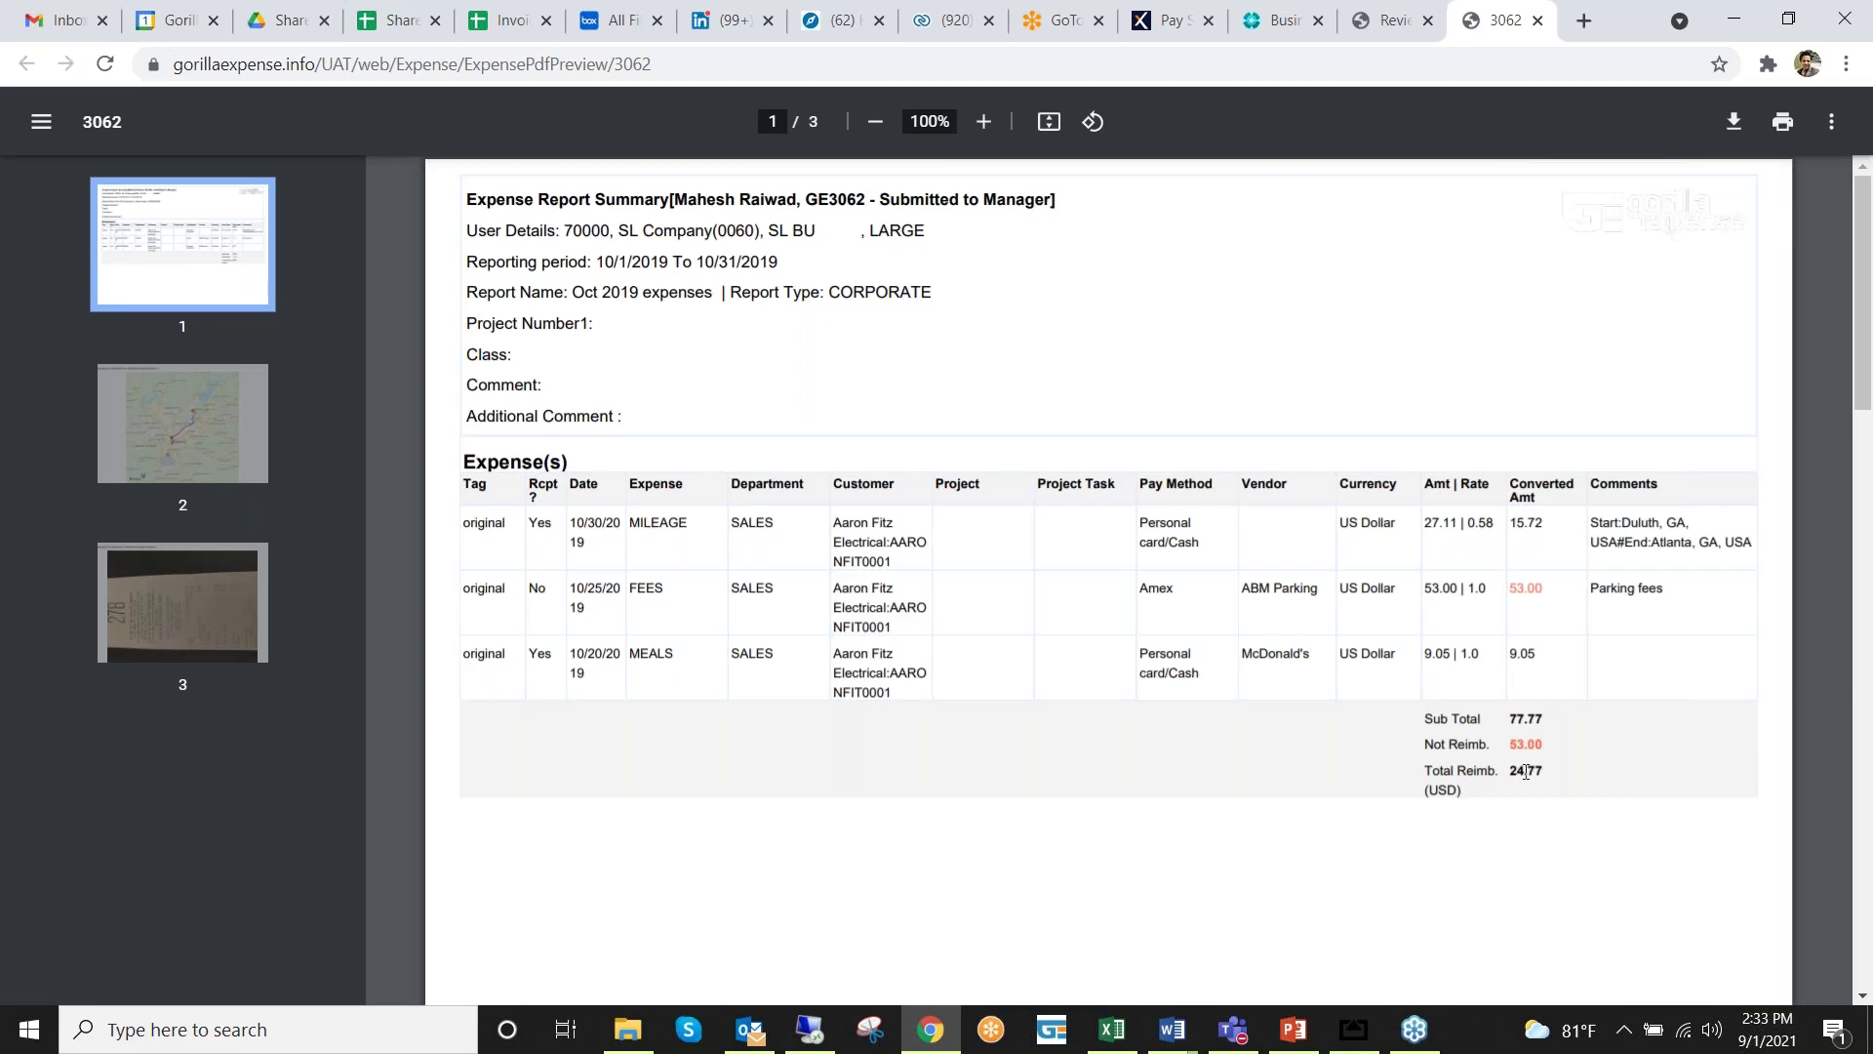
scroll(1525, 677, "down", 3)
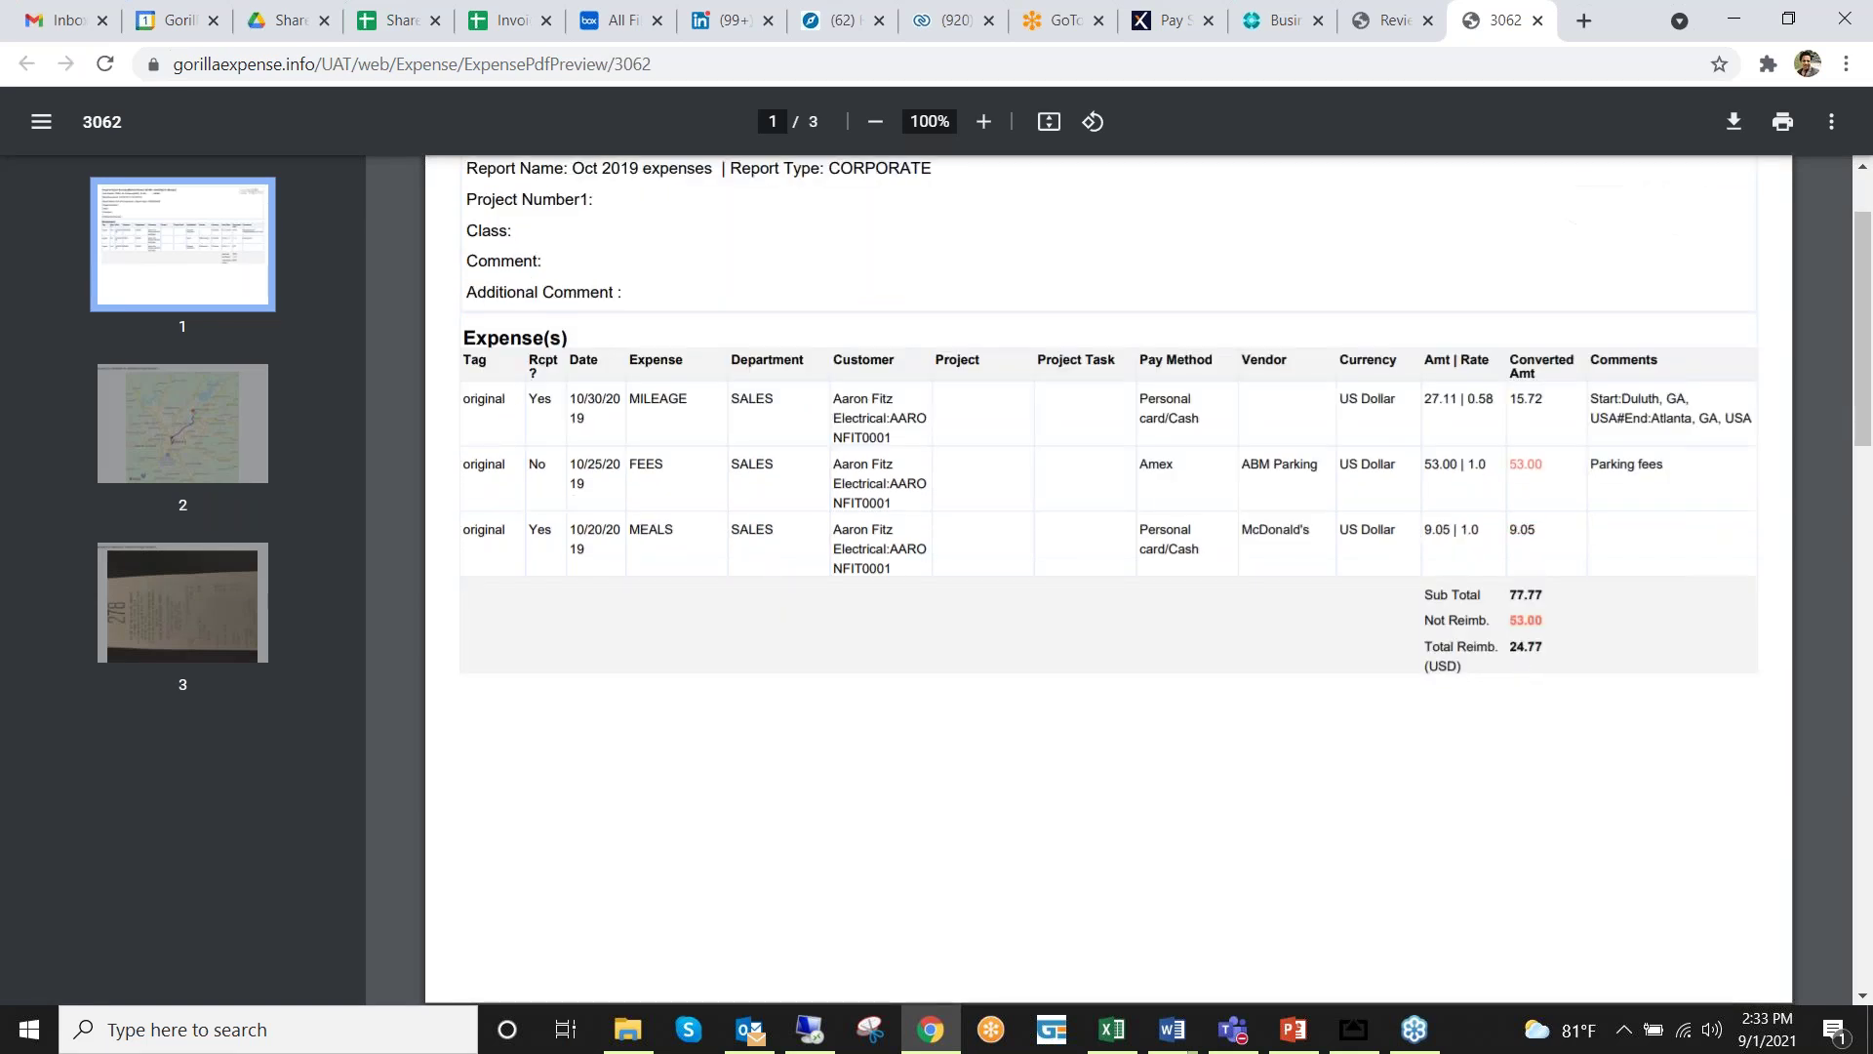
scroll(1527, 683, "down", 3)
scroll(1526, 686, "down", 10)
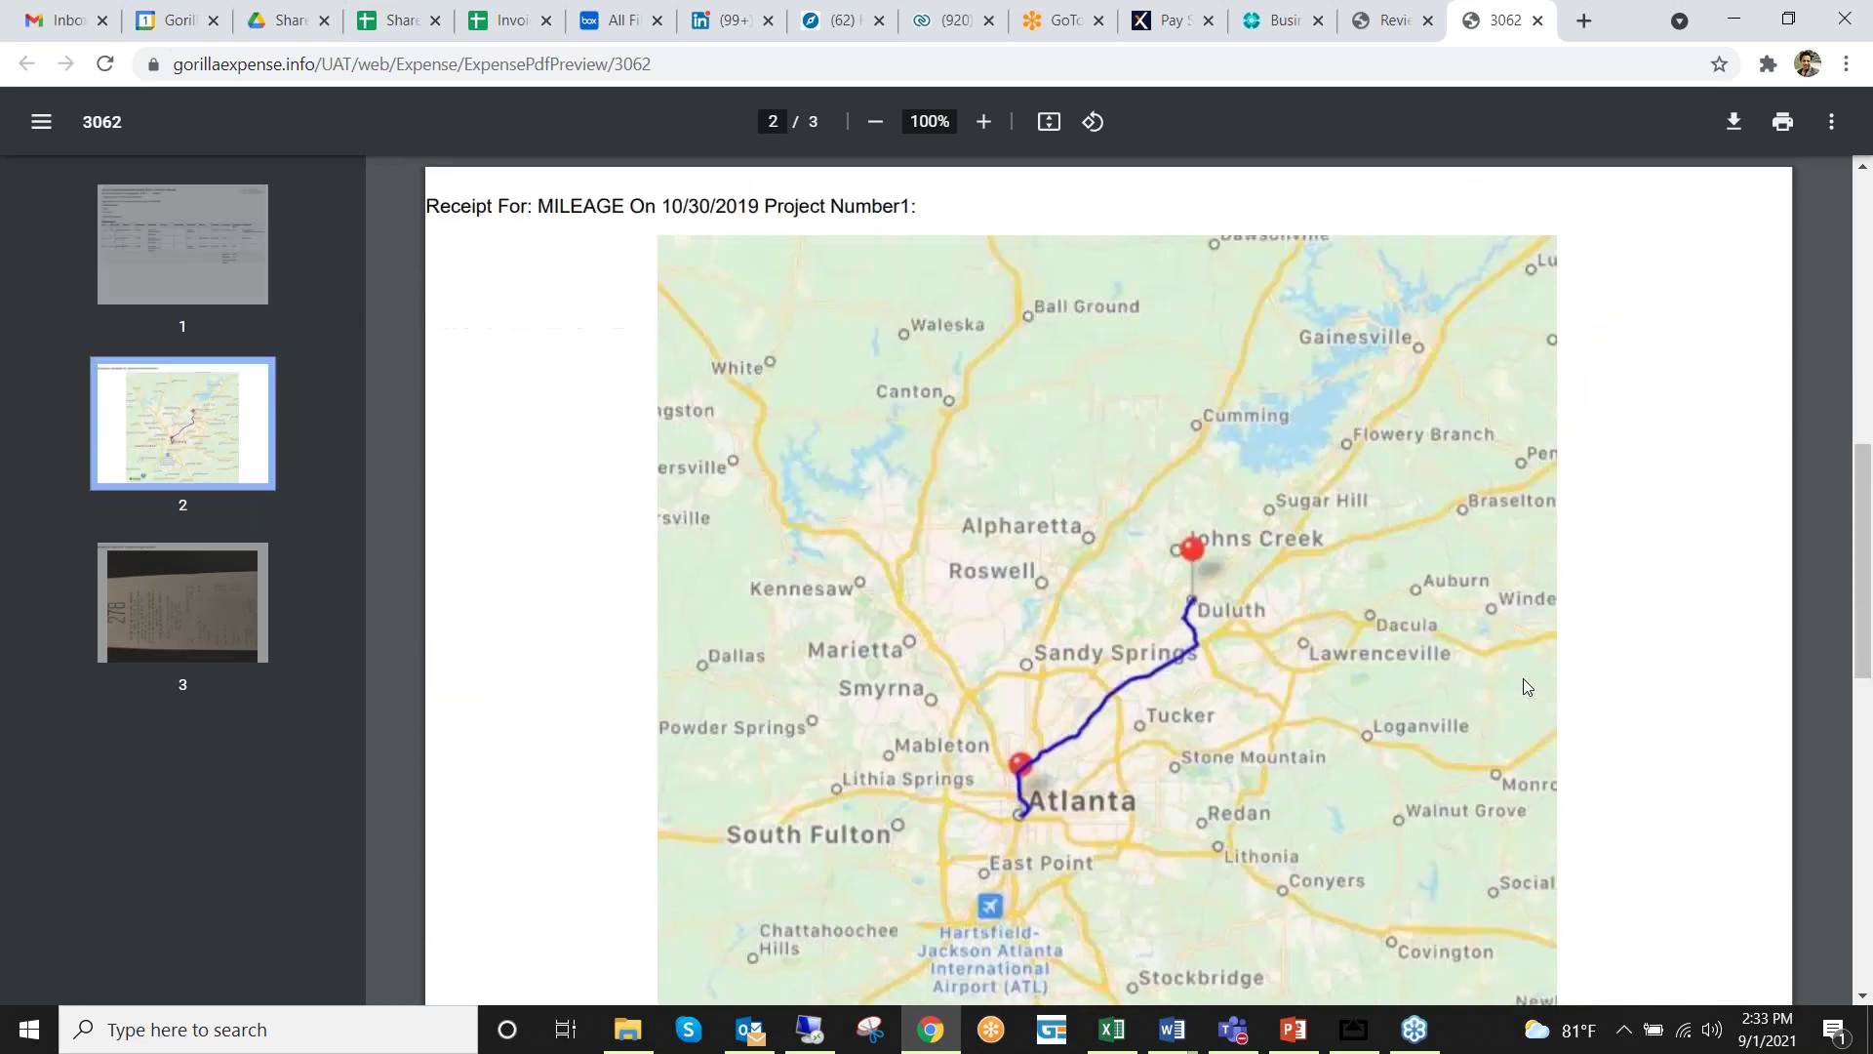
scroll(1555, 590, "down", 10)
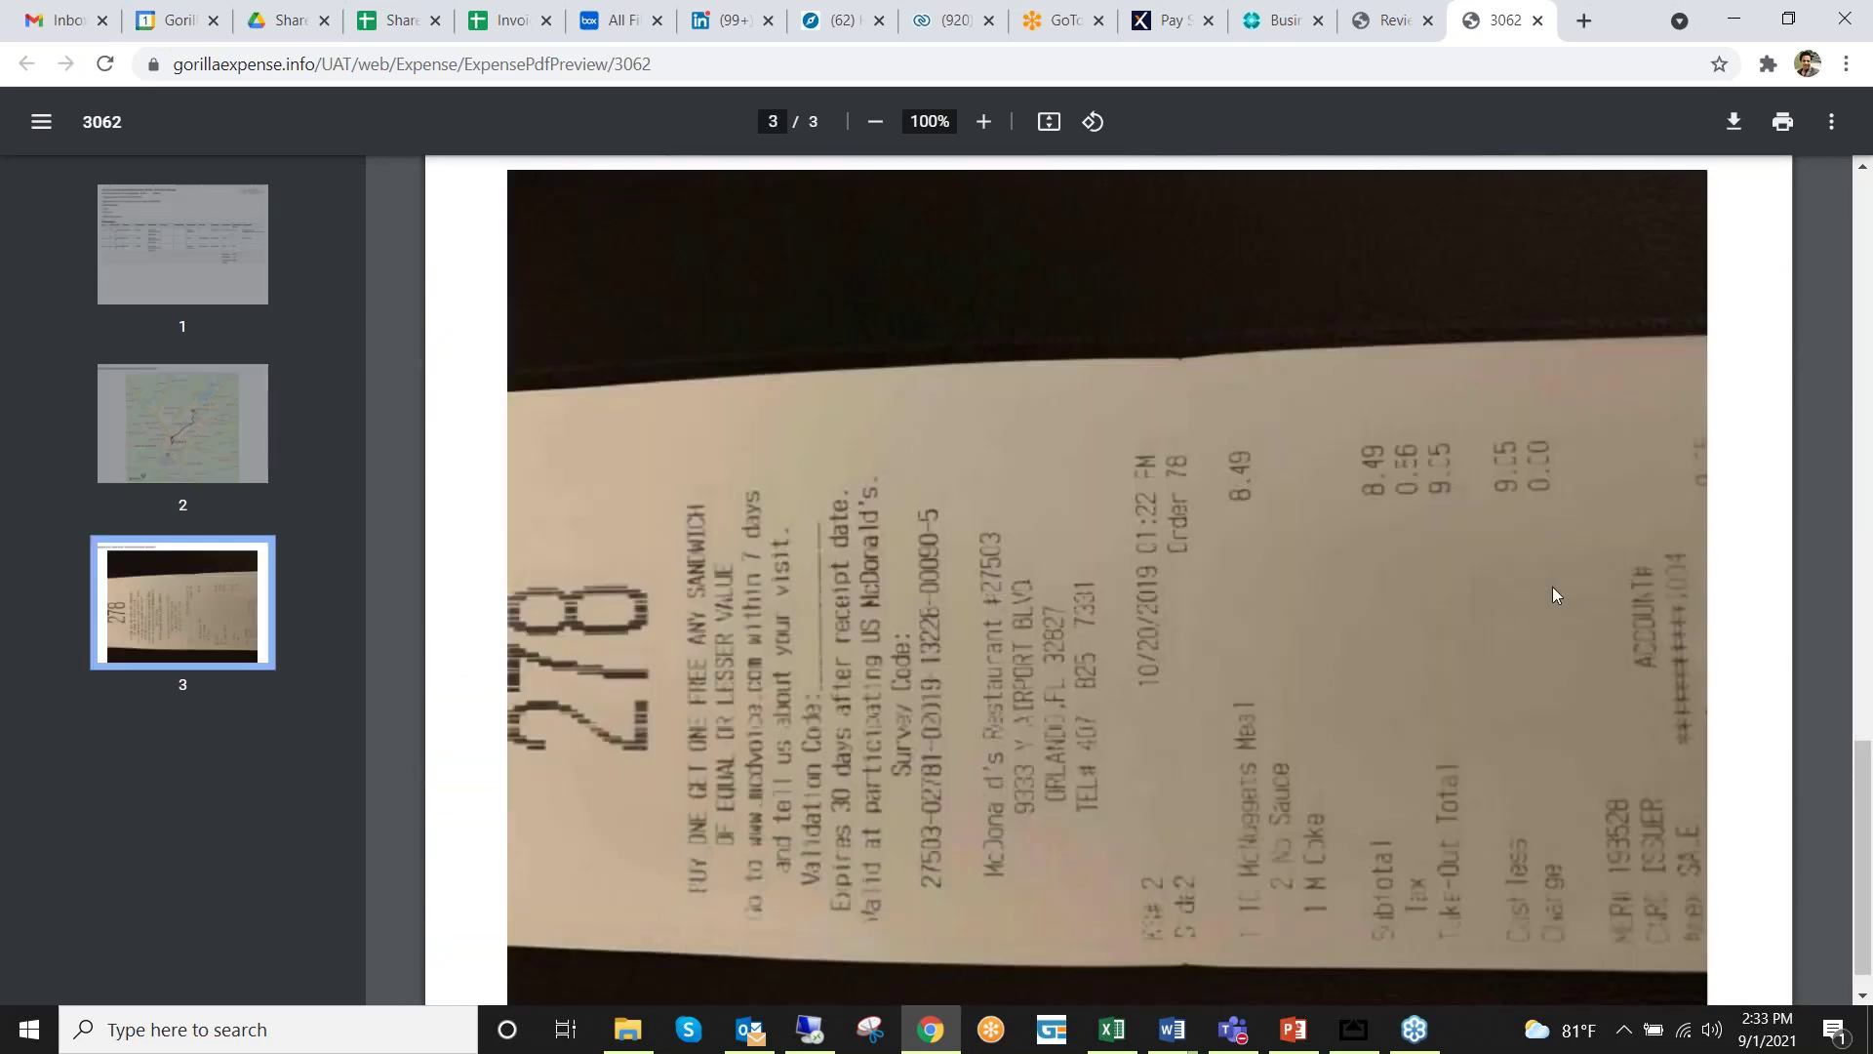
scroll(1553, 589, "up", 5)
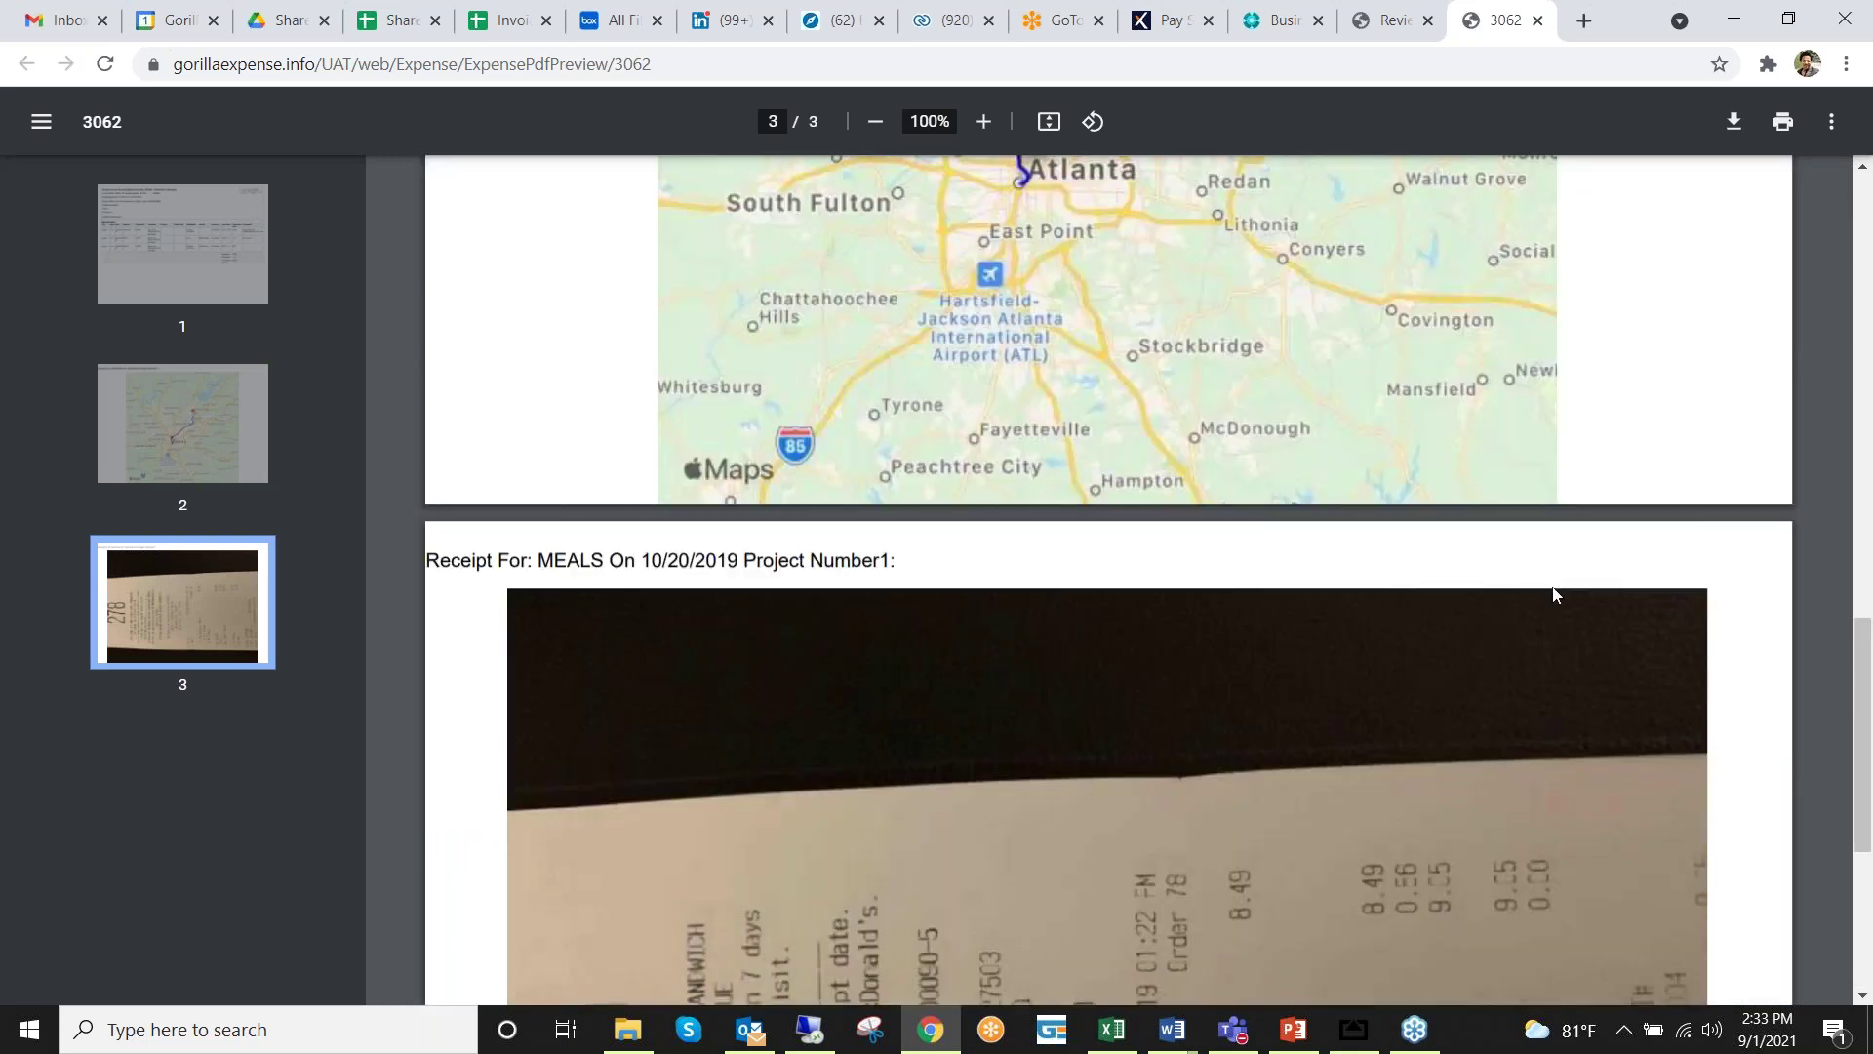
scroll(1553, 593, "up", 18)
scroll(1556, 595, "up", 6)
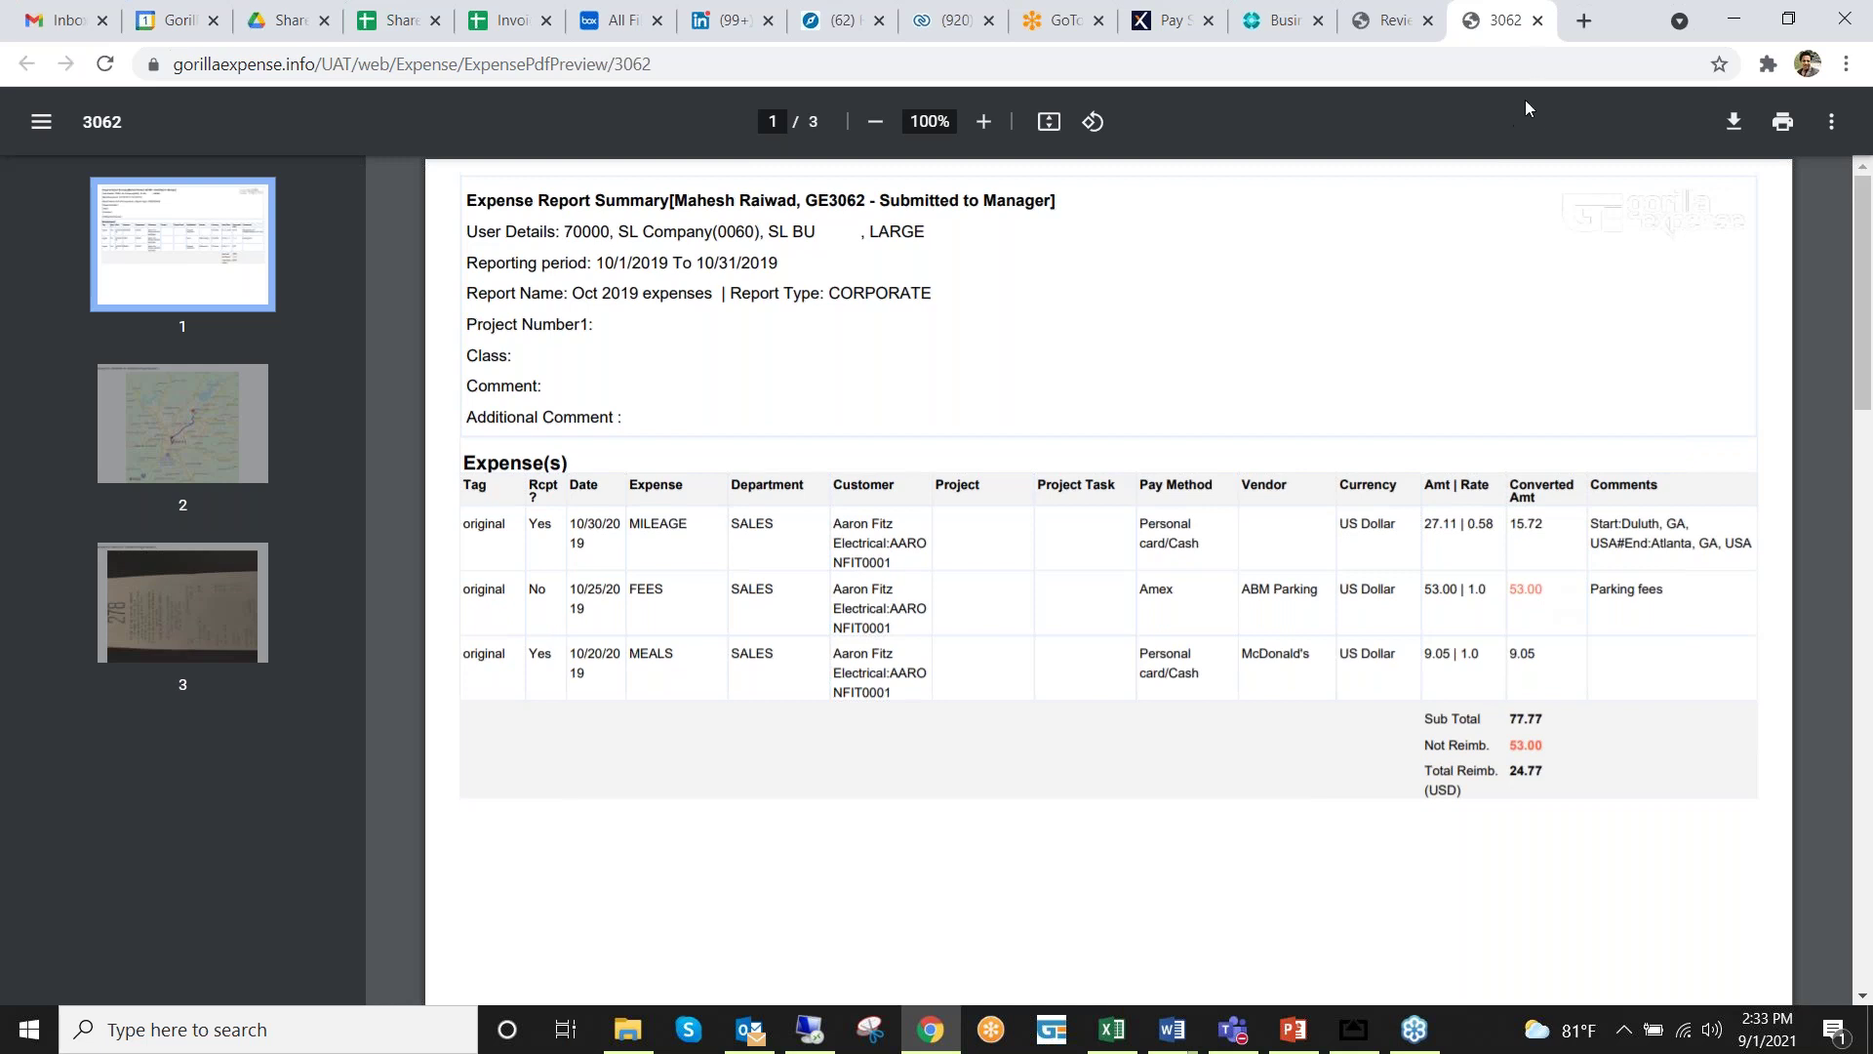
left_click(1537, 24)
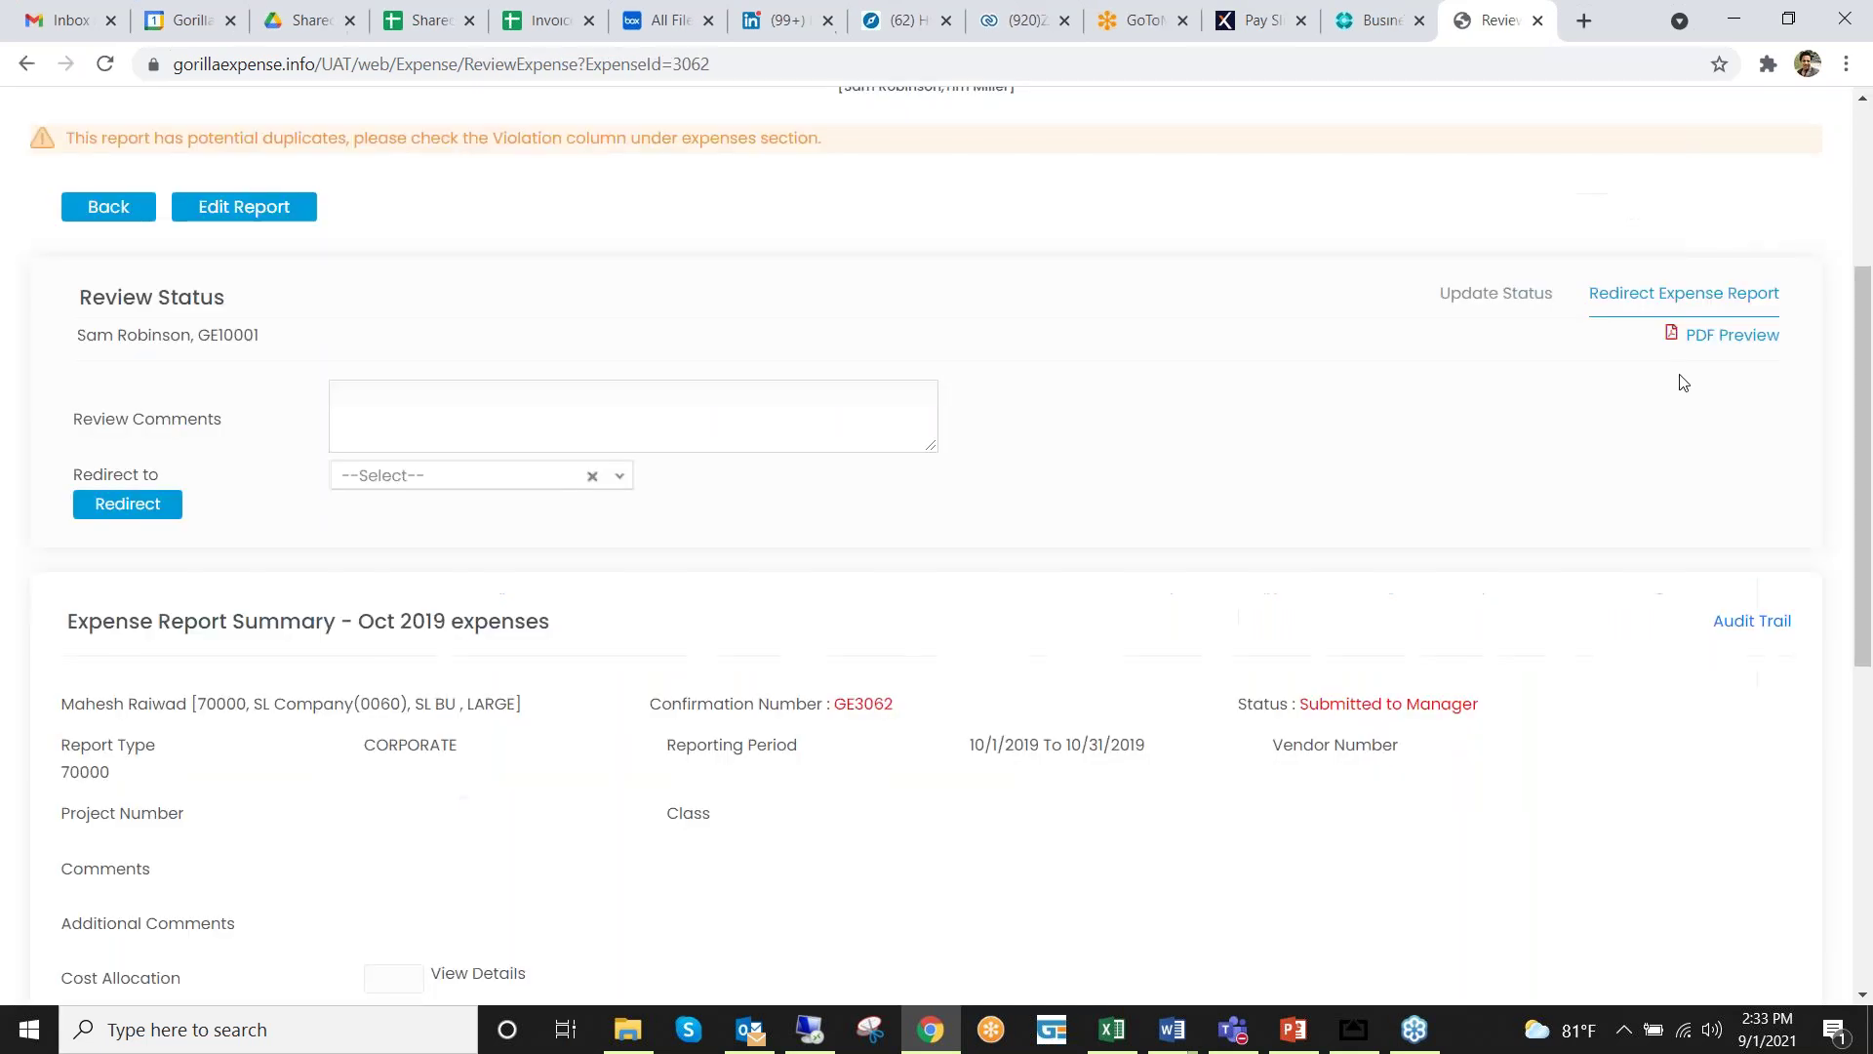
- Examine the expense report summary and the violation flags in the report's Expenses list
scroll(1730, 458, "down", 2)
scroll(1729, 458, "down", 1)
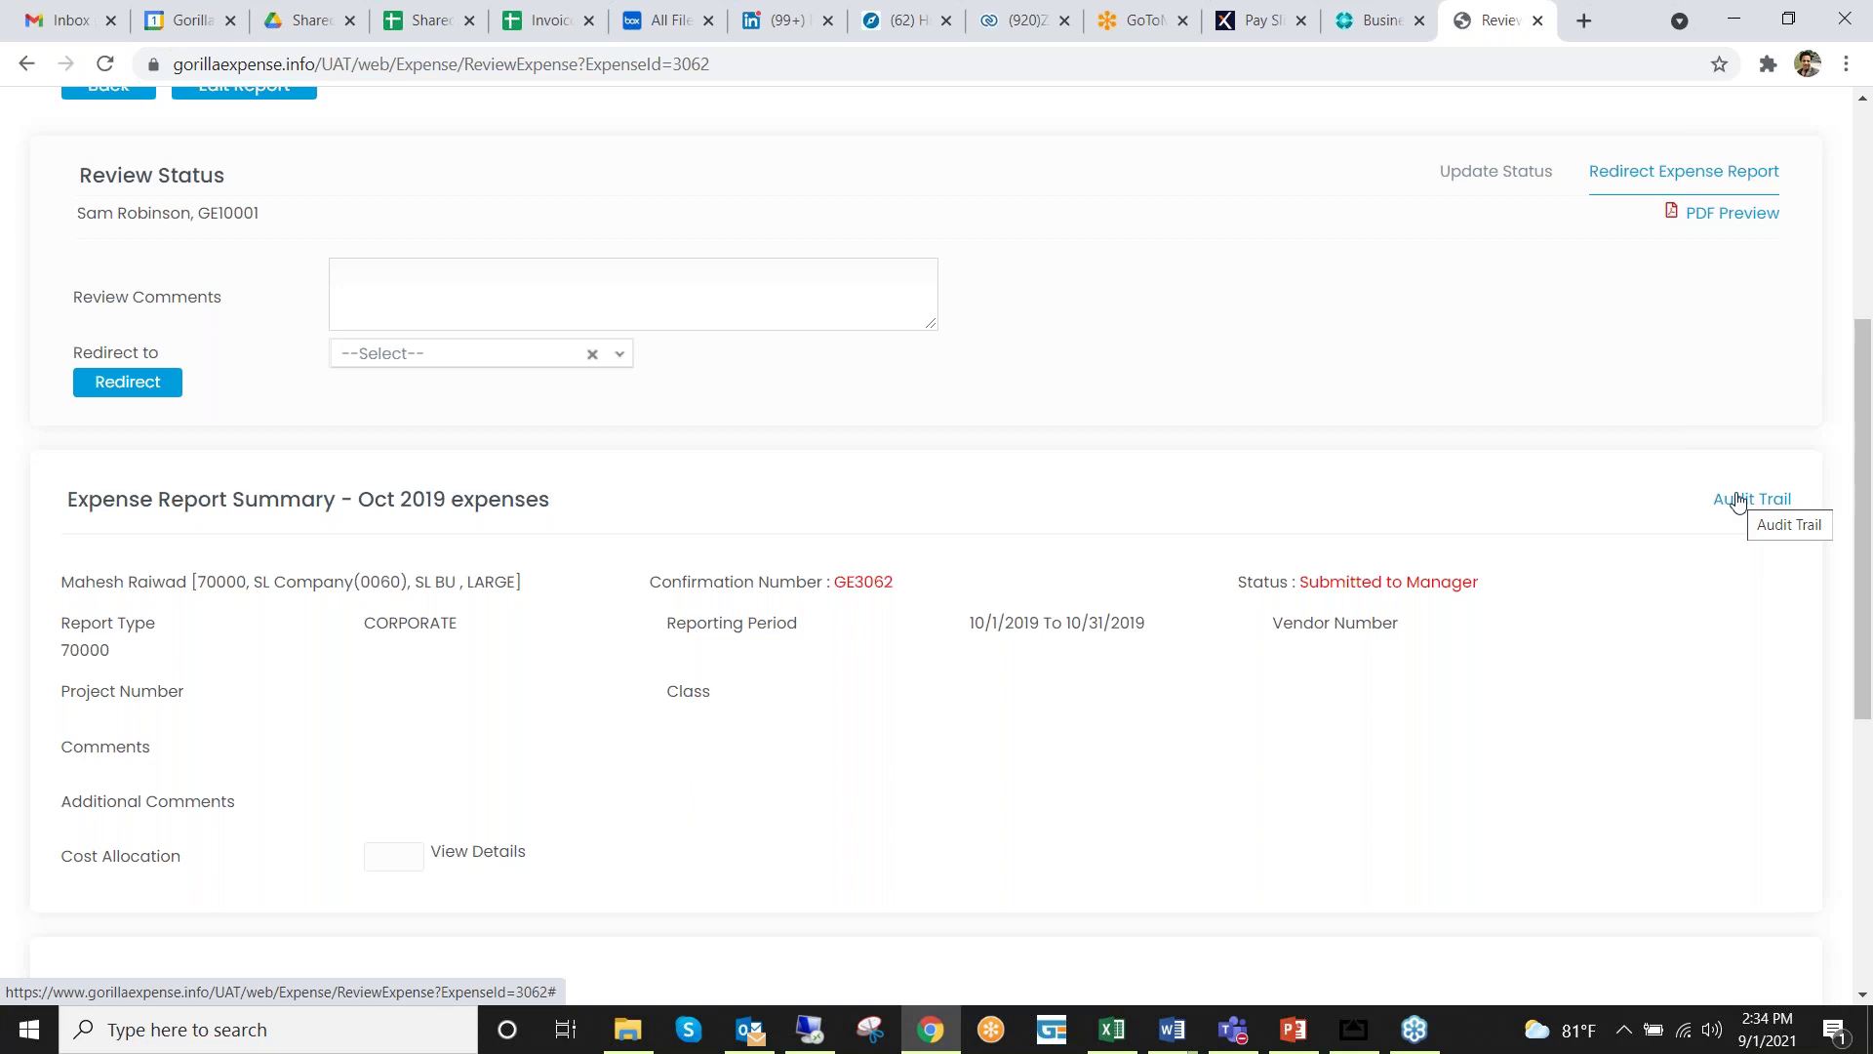
scroll(1630, 517, "down", 3)
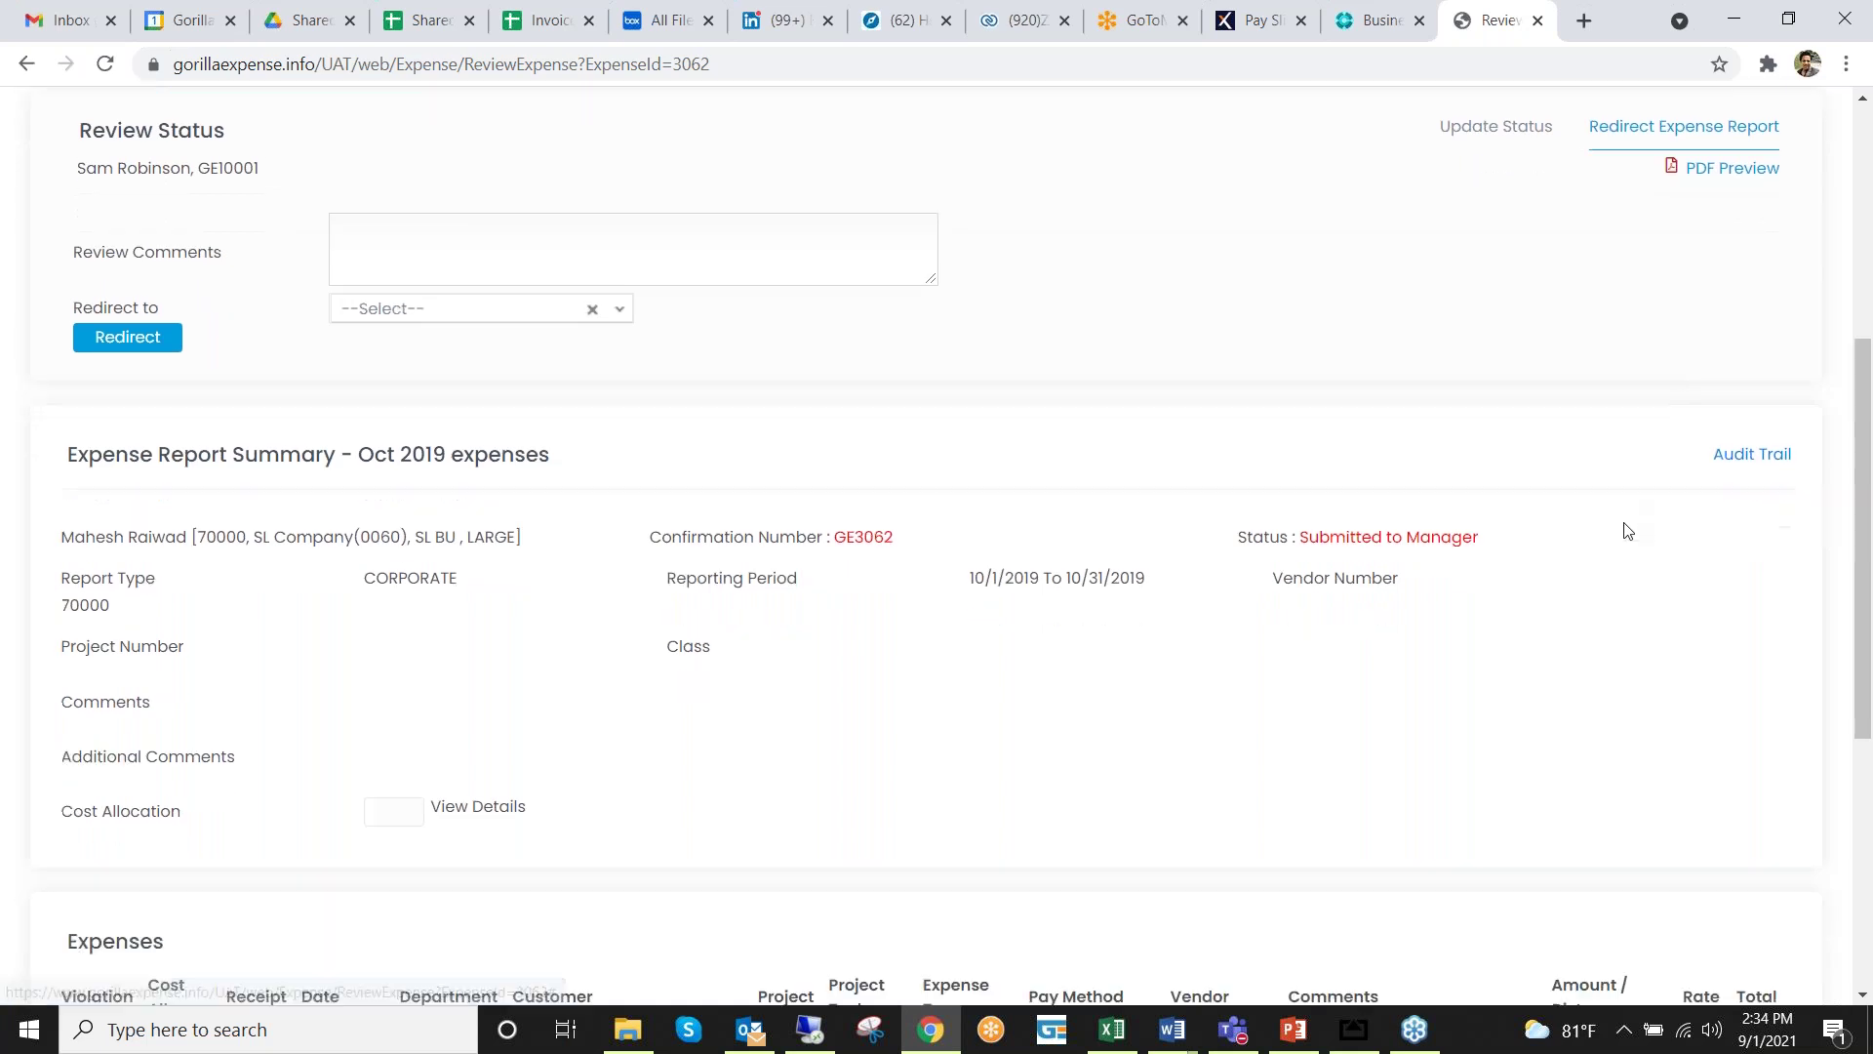
scroll(1619, 531, "down", 4)
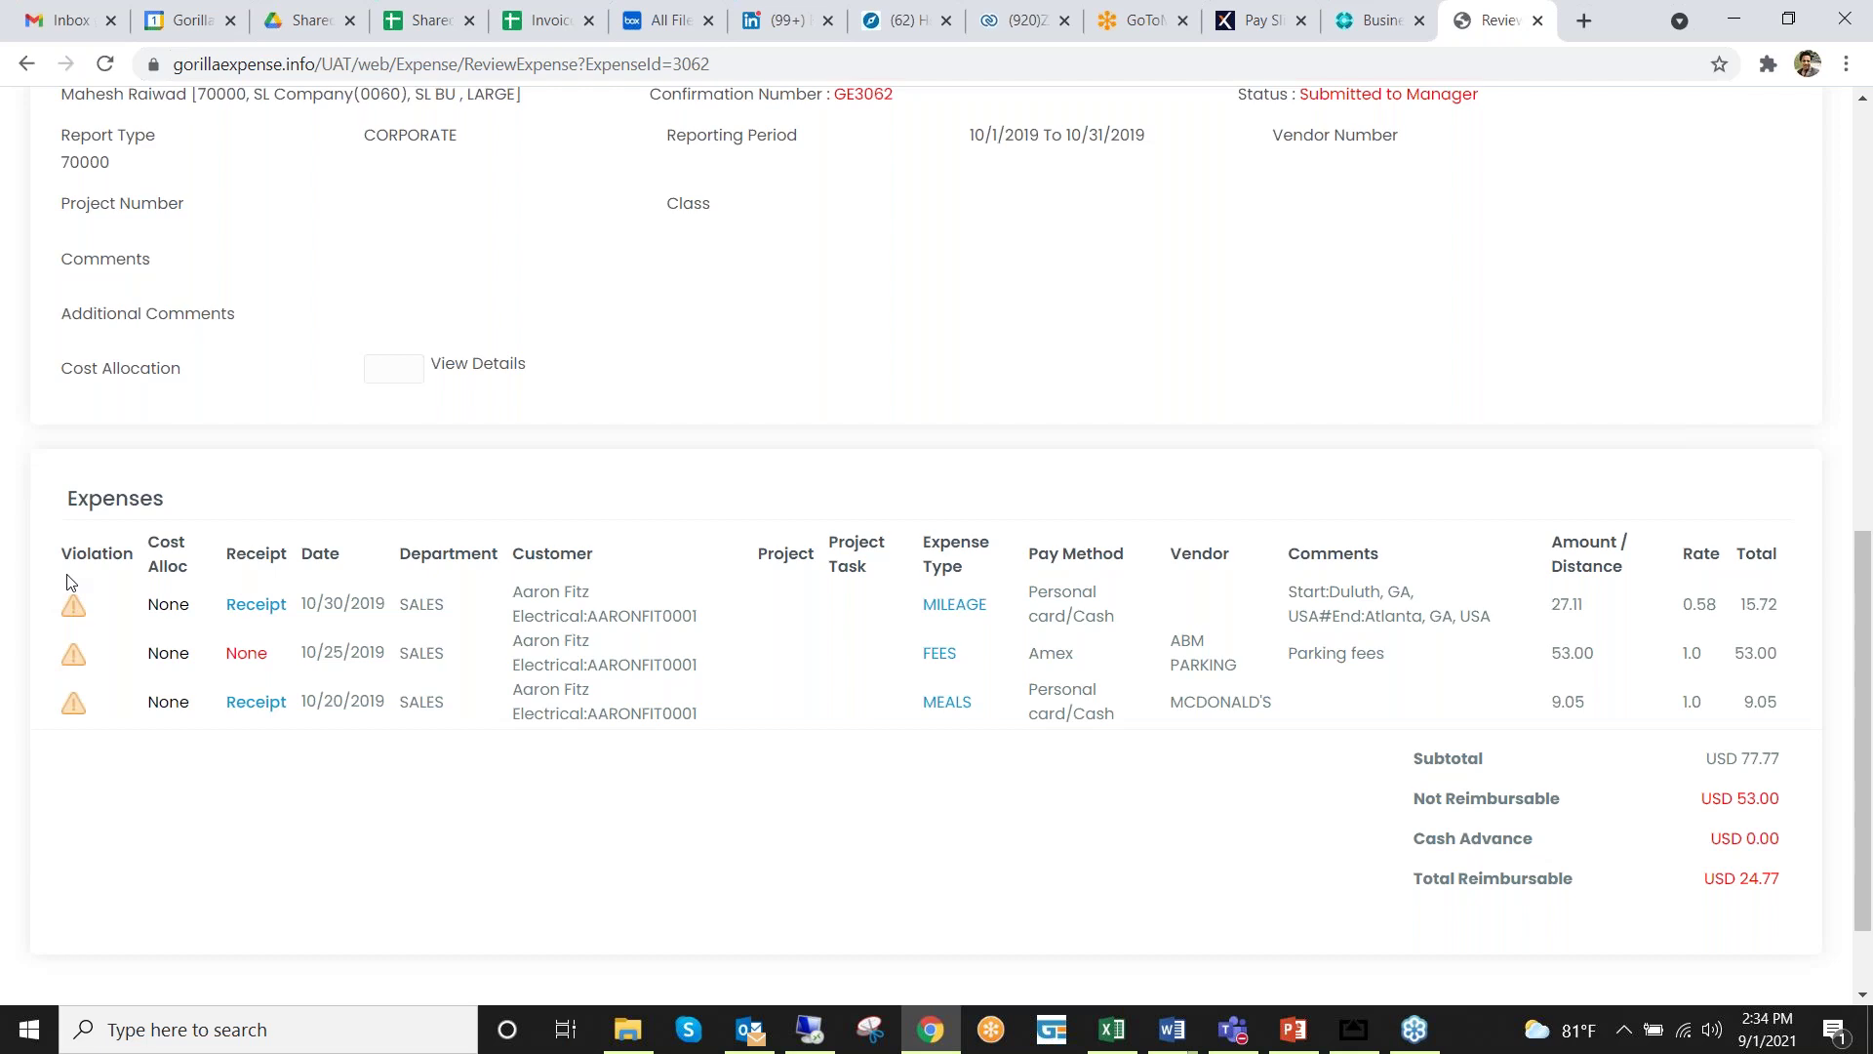
mouse_move(71, 596)
- View the MILEAGE expense's receipt, step through the FEES and MEALS expense details, and close the expense view
left_click(254, 606)
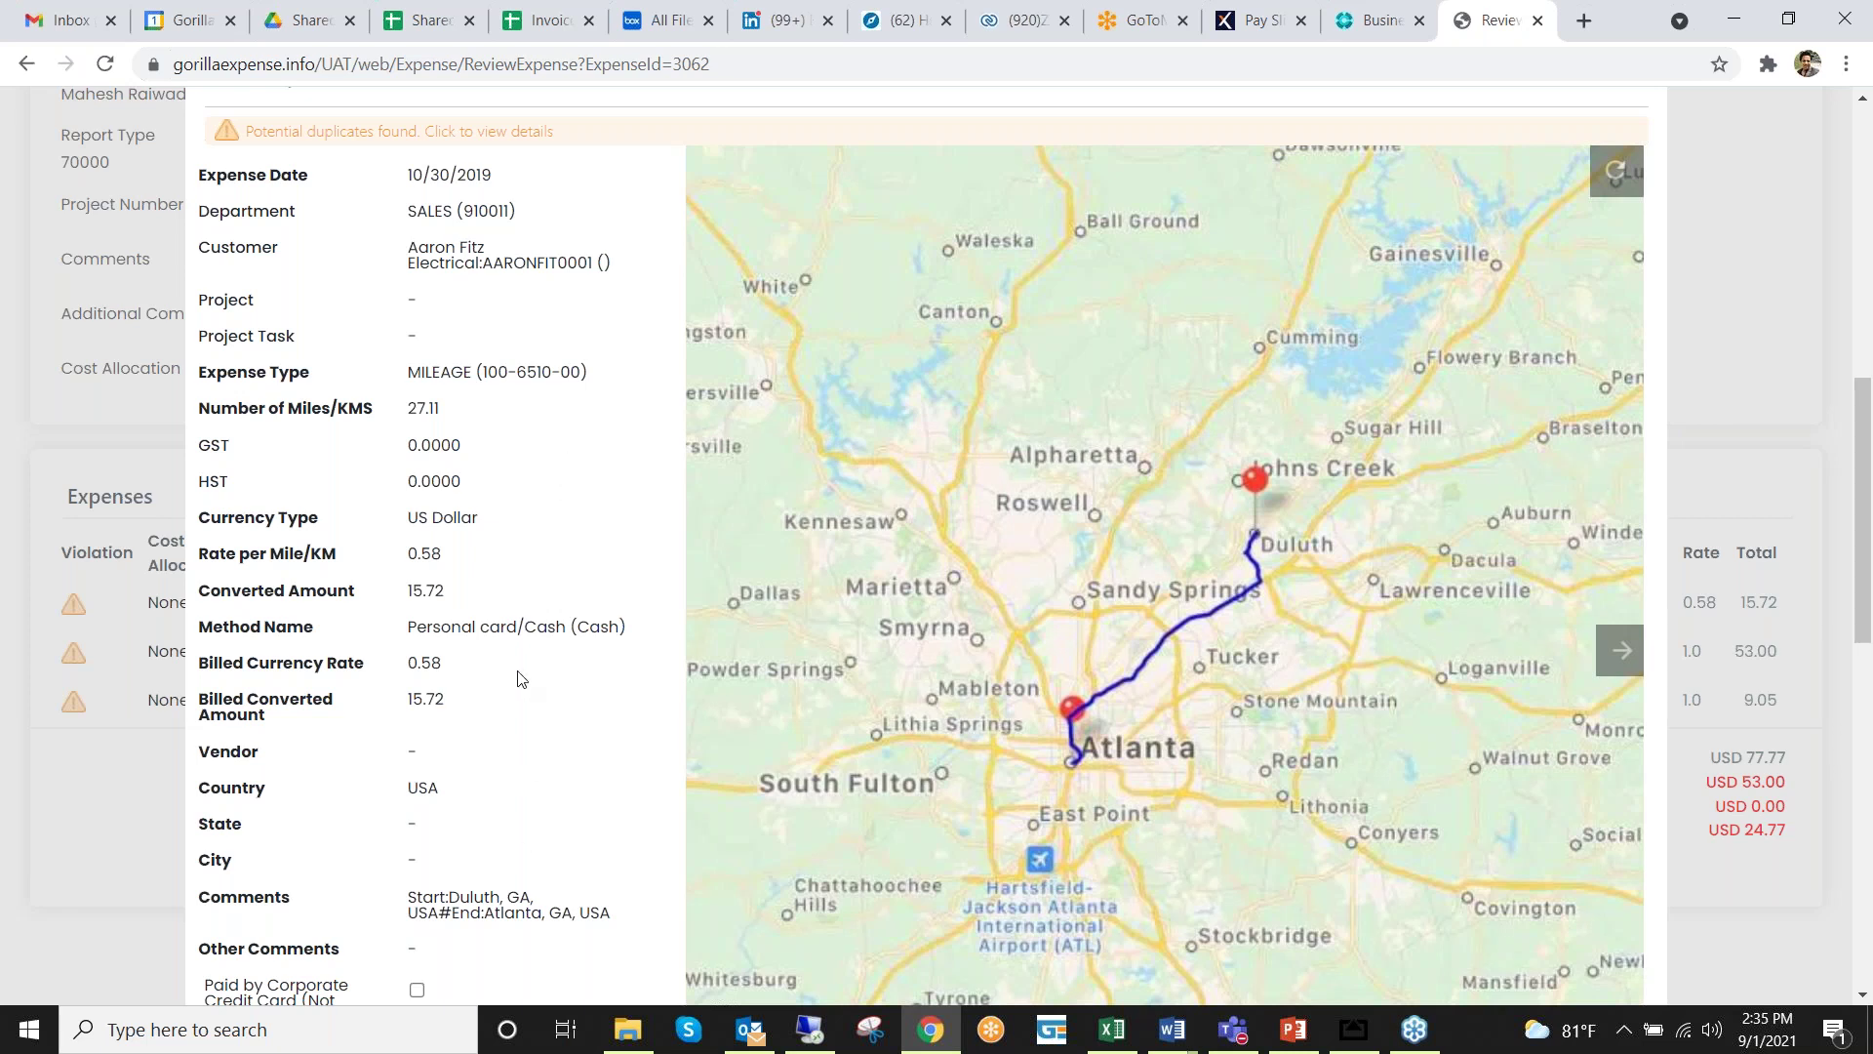
left_click(1611, 653)
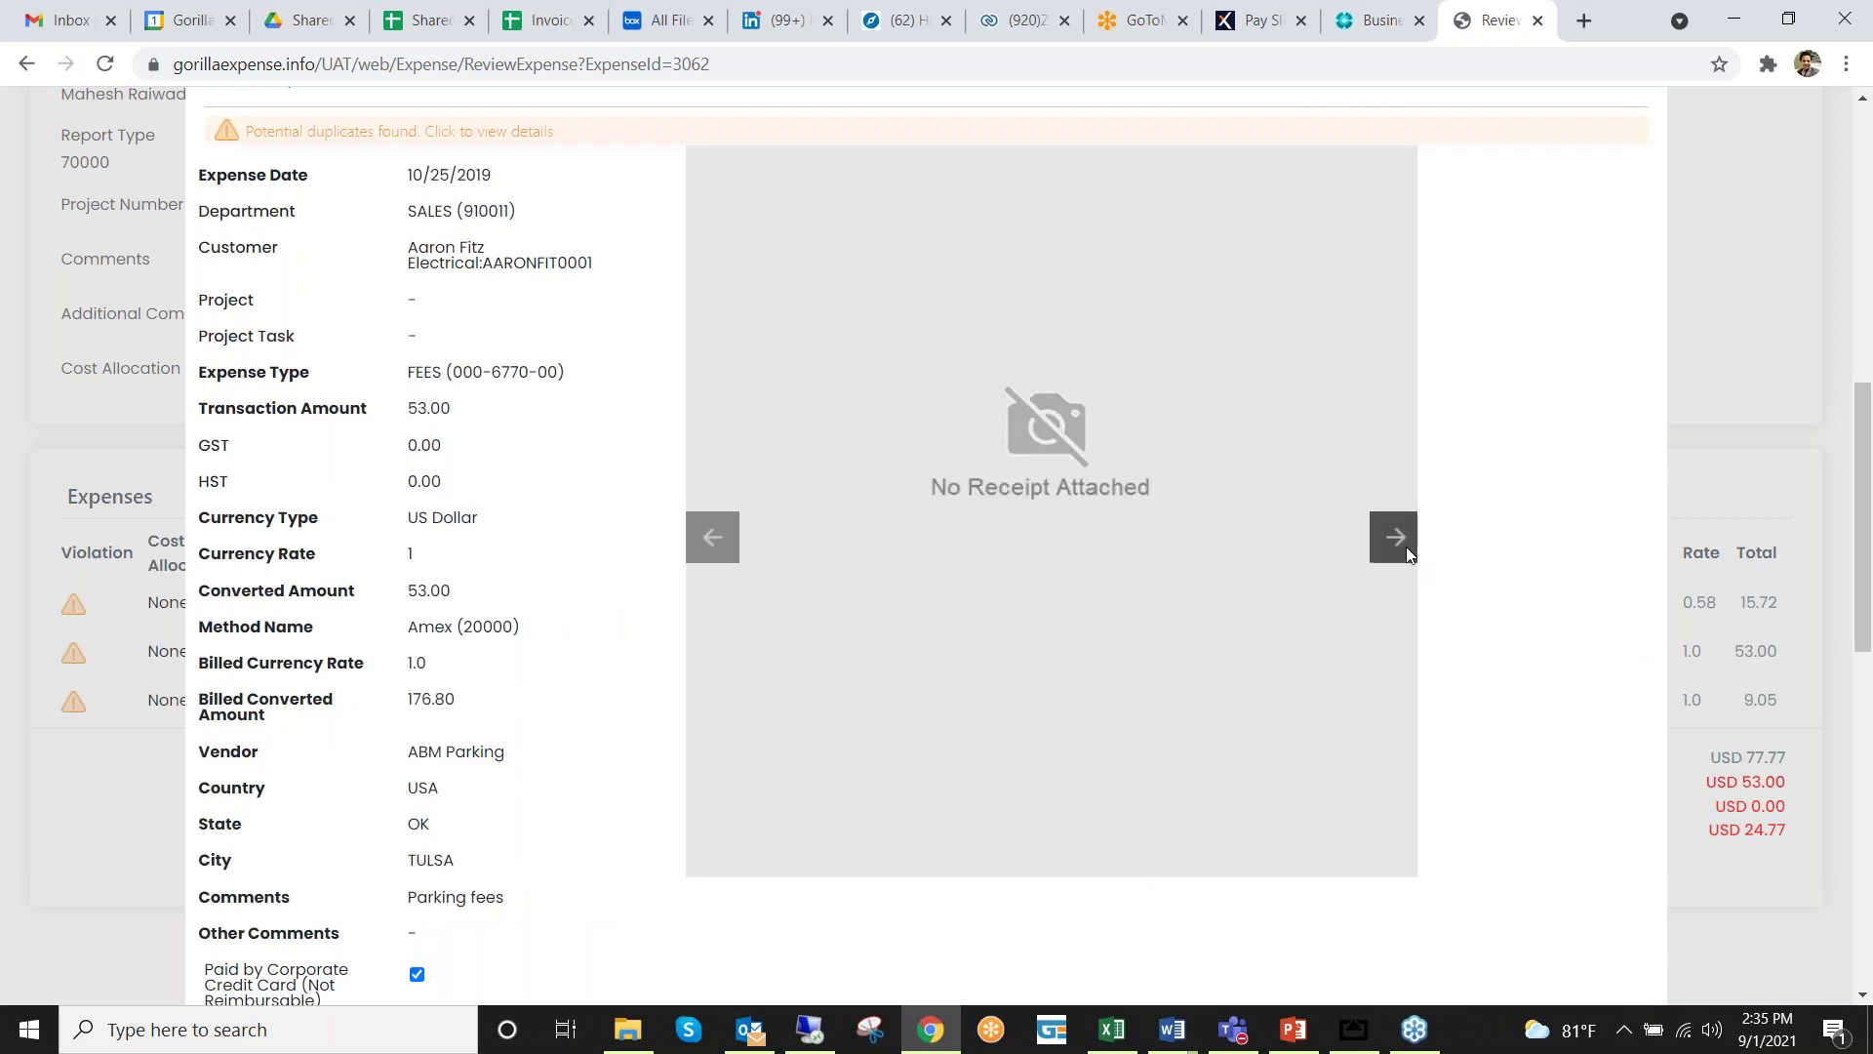
left_click(1406, 546)
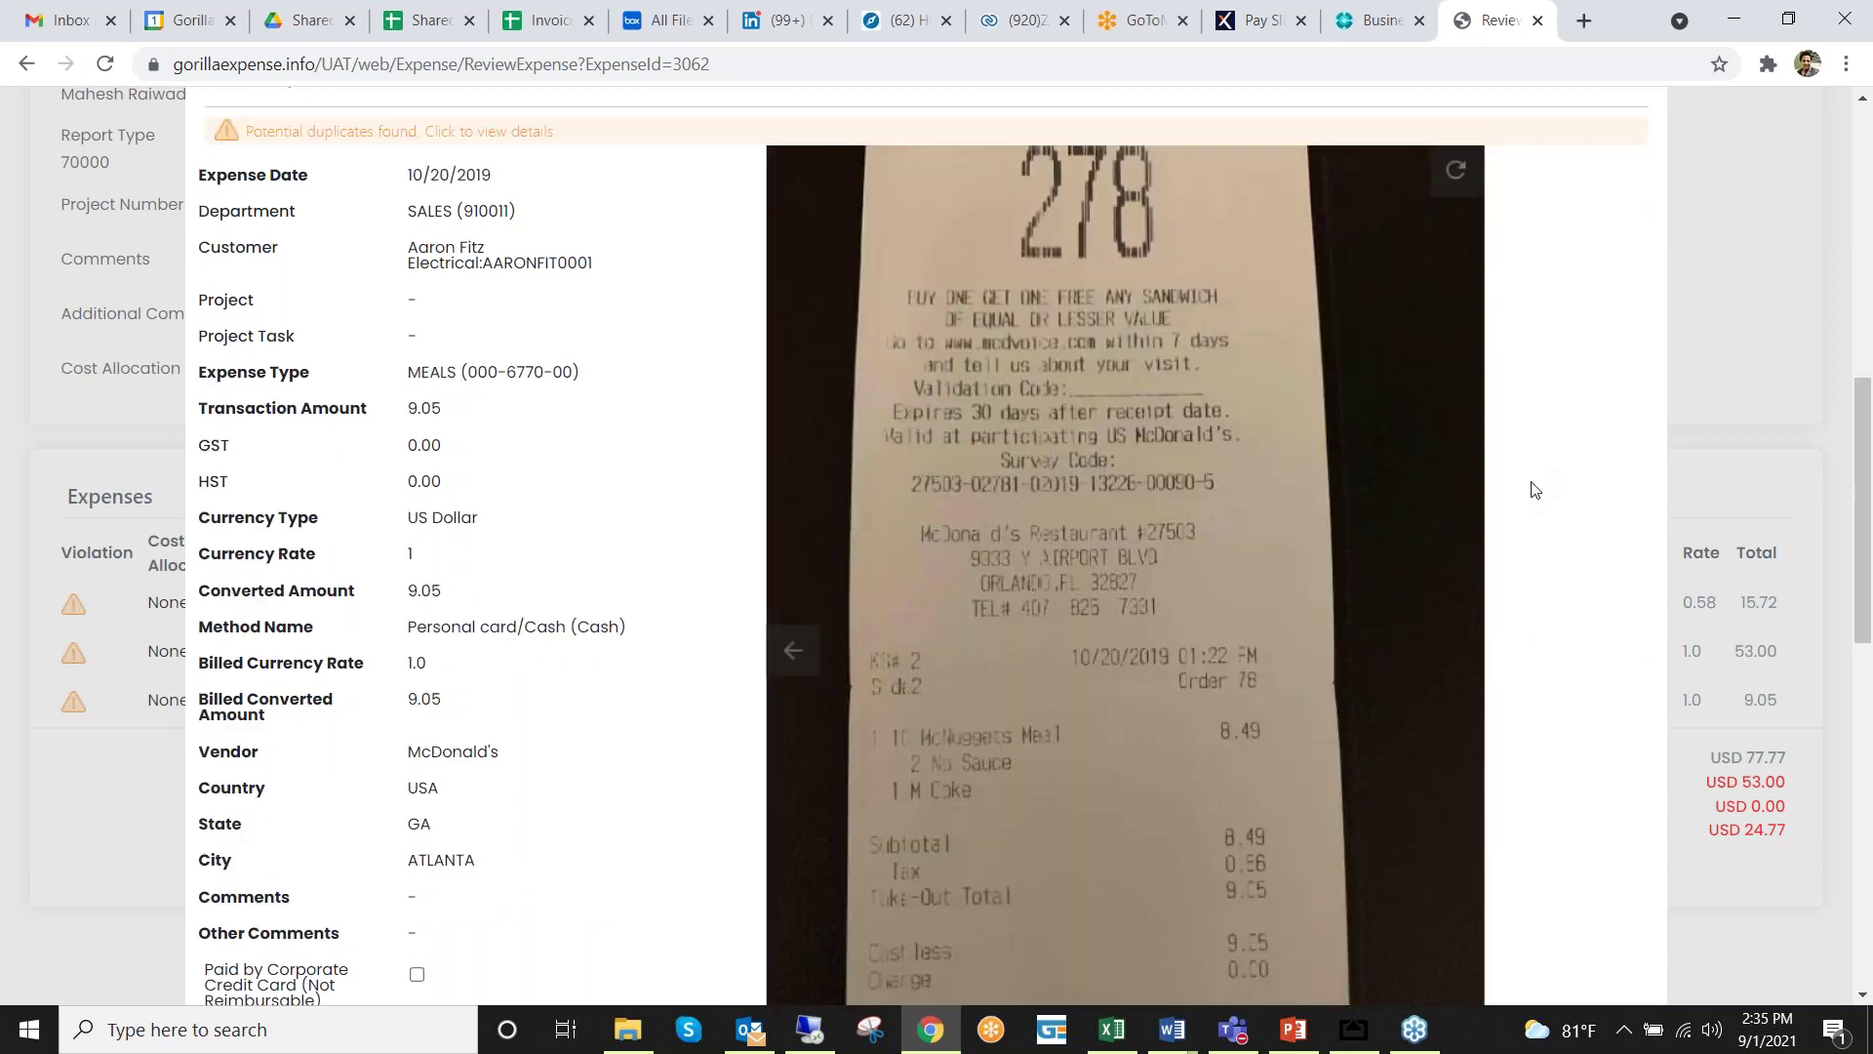
scroll(1533, 477, "up", 1)
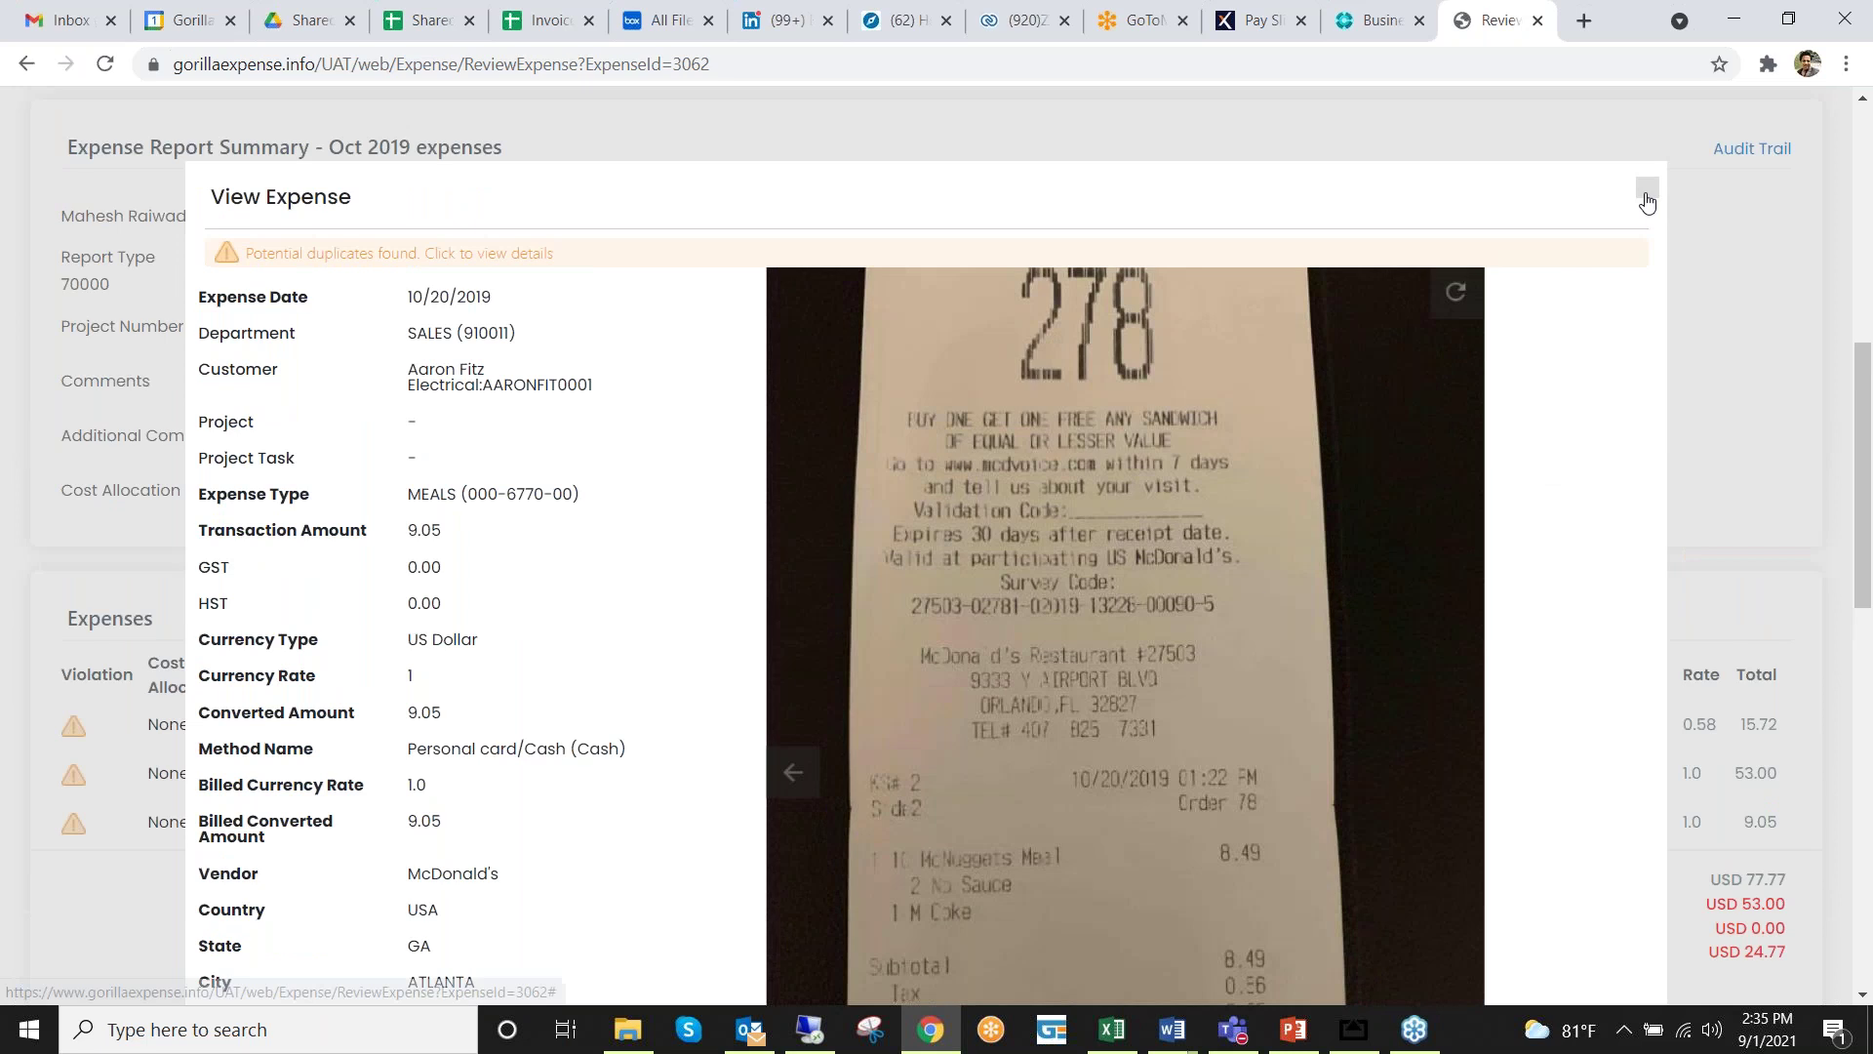
left_click(1646, 190)
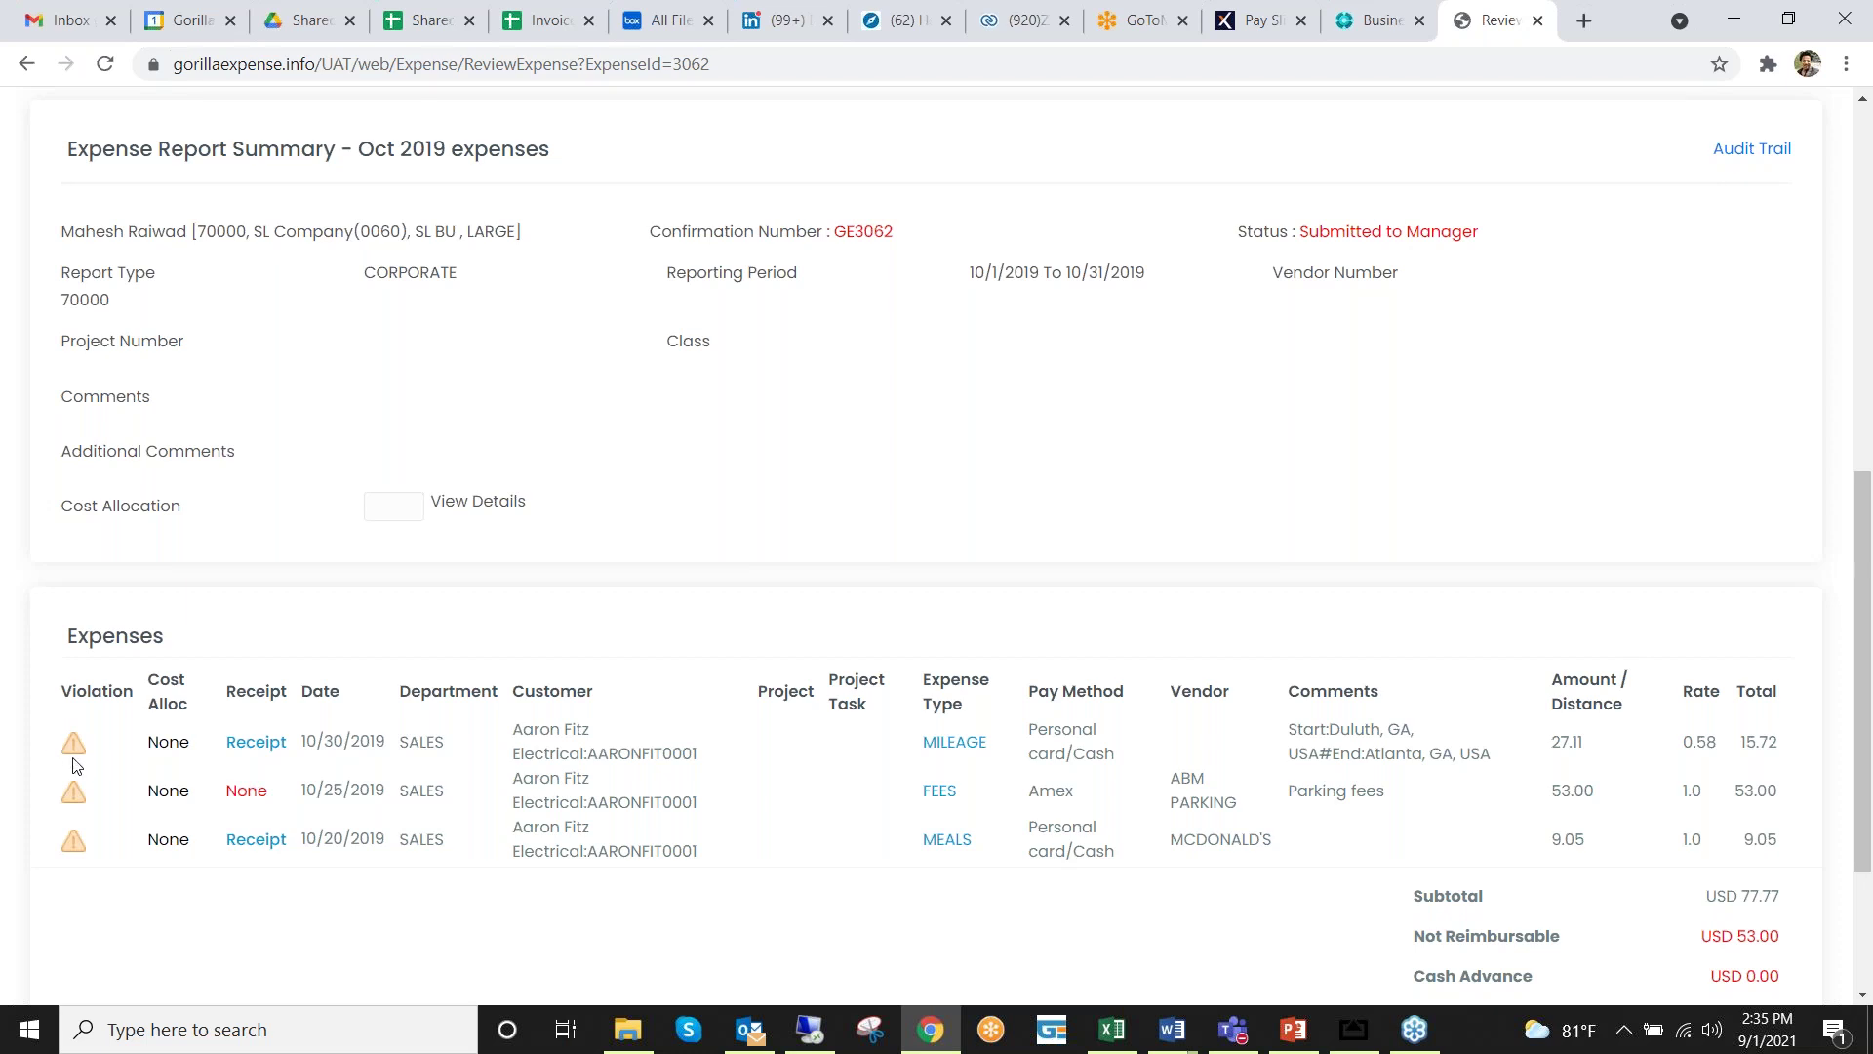
- Open the report in edit mode to look over its editable expense lines, and return to the review page without saving
mouse_move(74, 759)
scroll(282, 541, "up", 6)
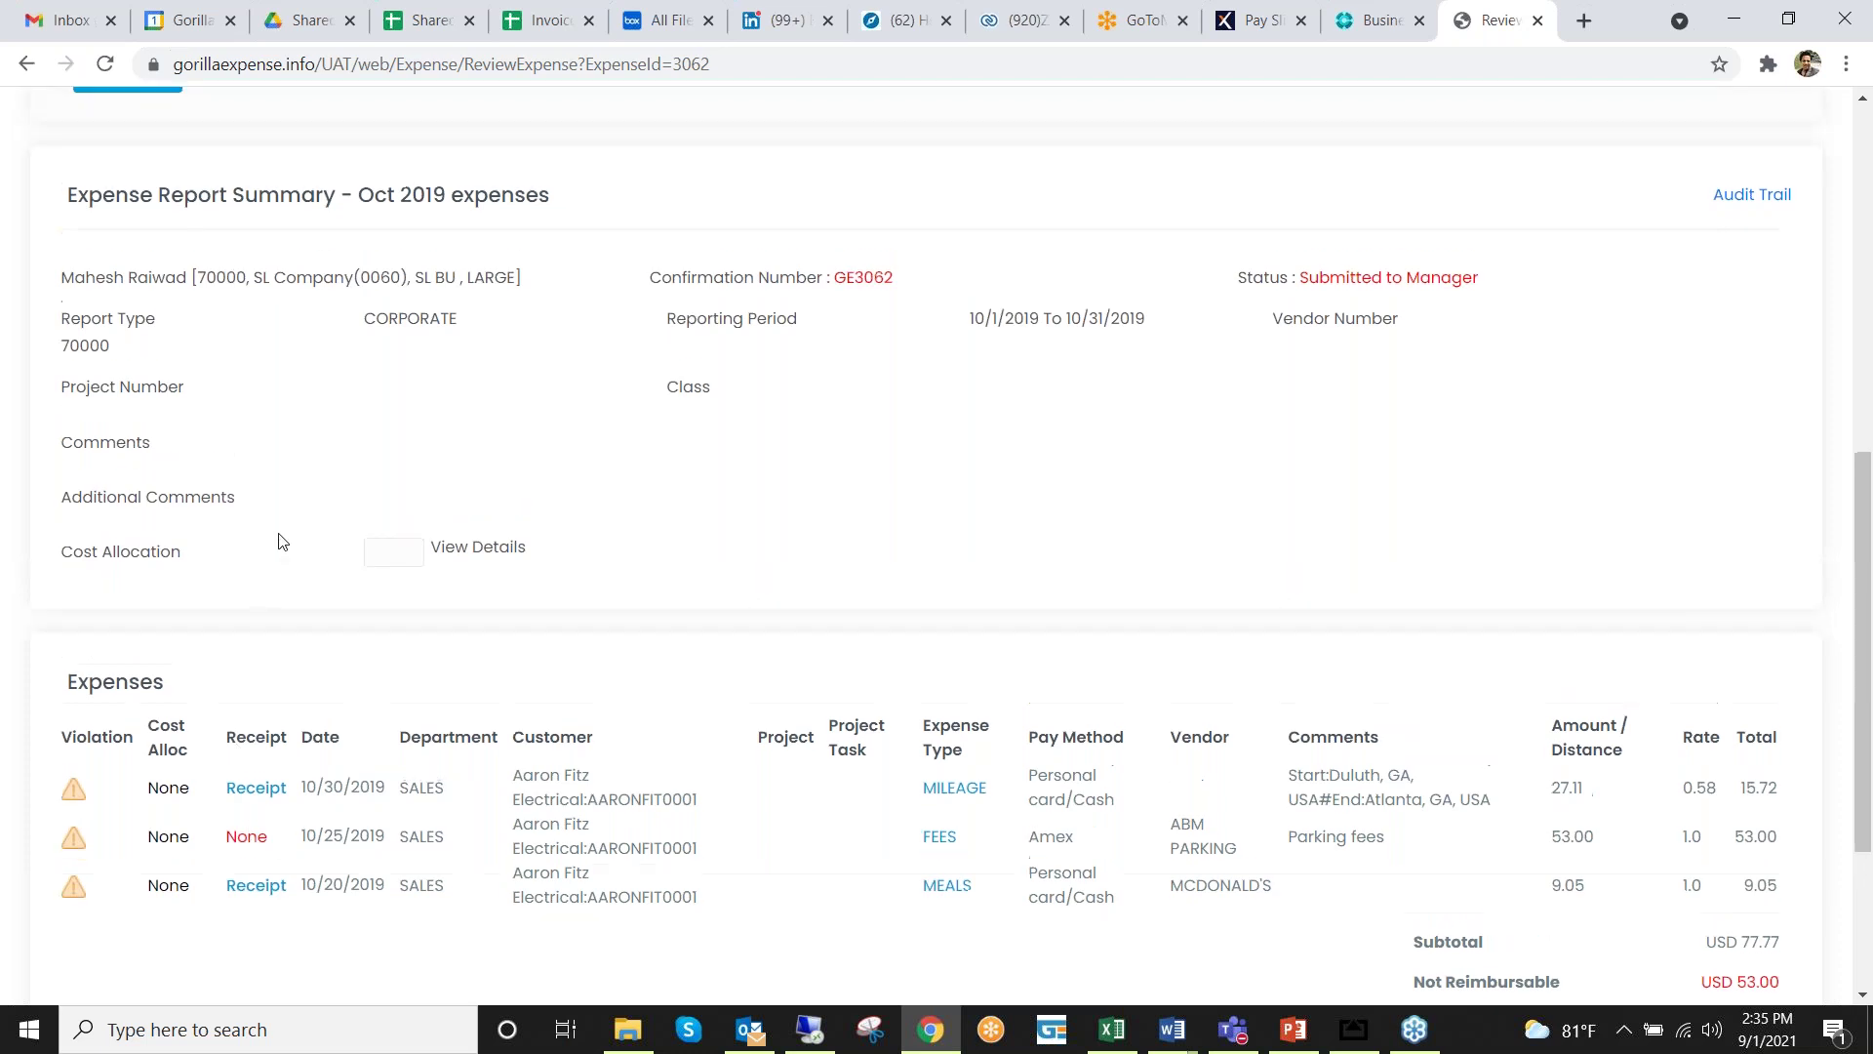
scroll(281, 541, "up", 1)
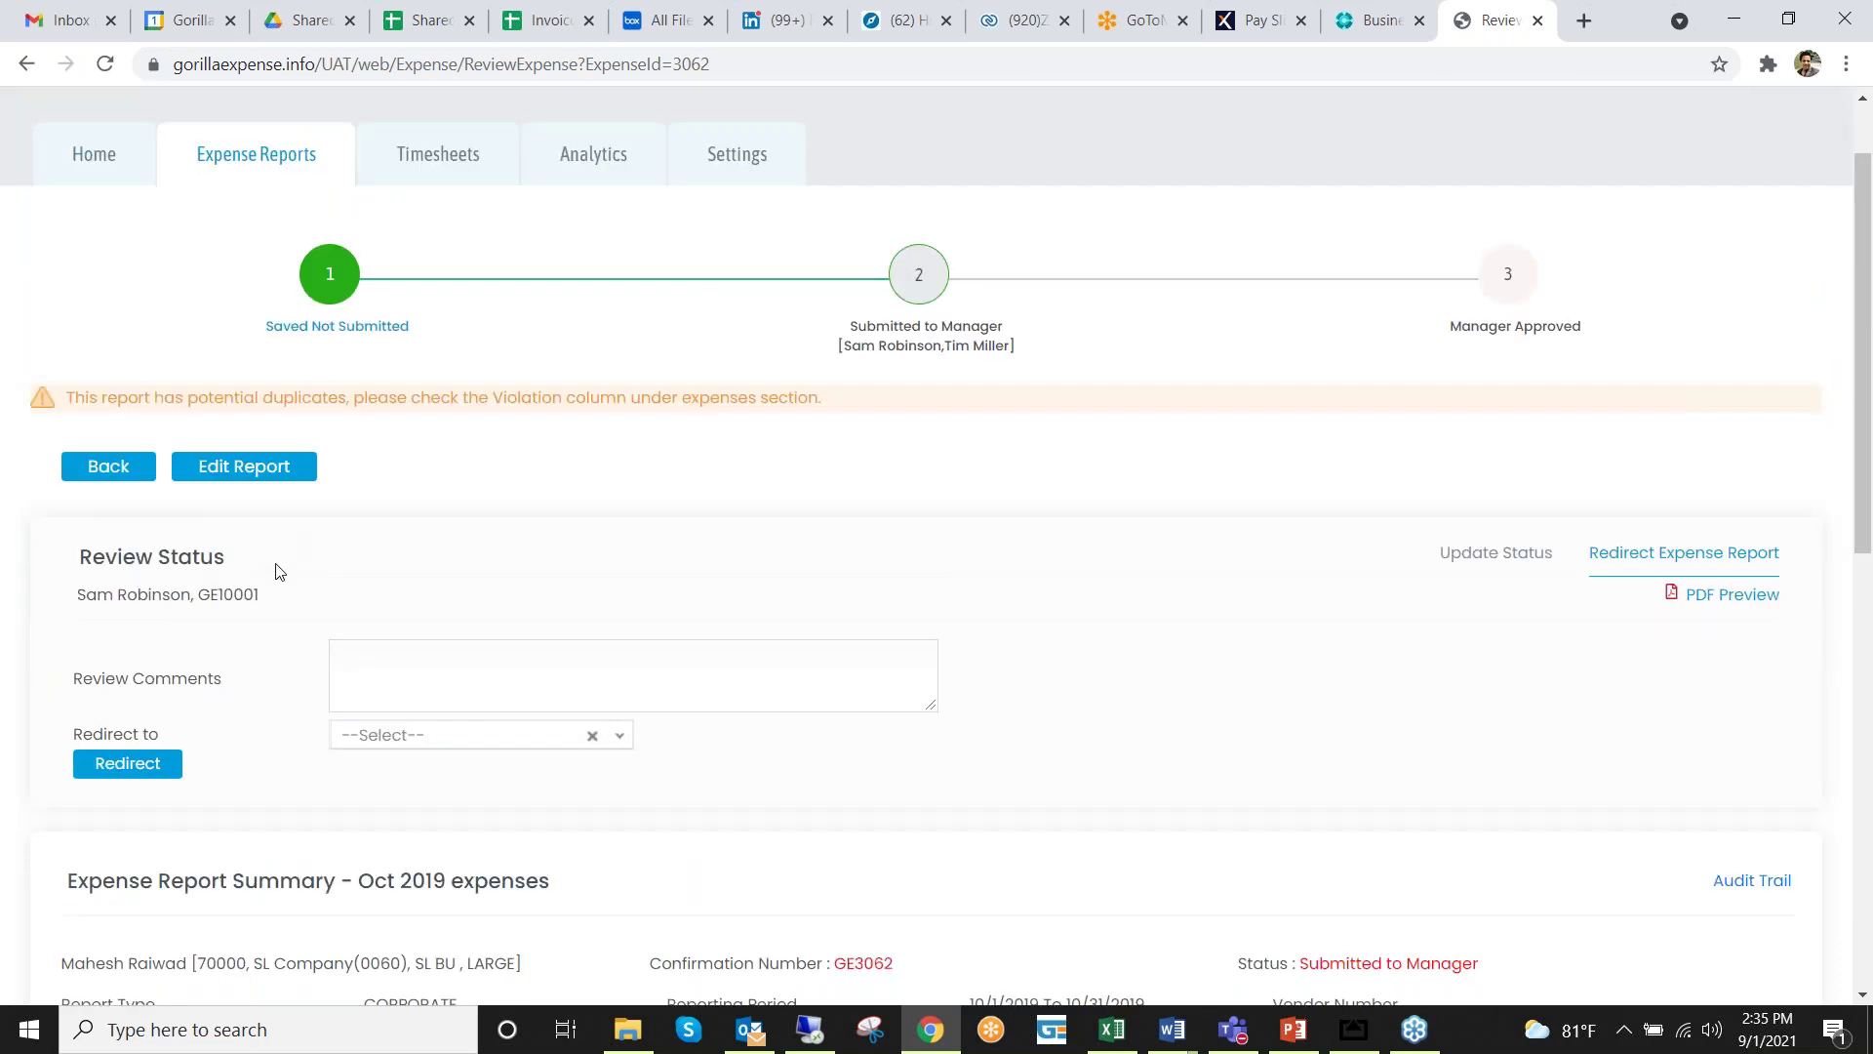
left_click(243, 468)
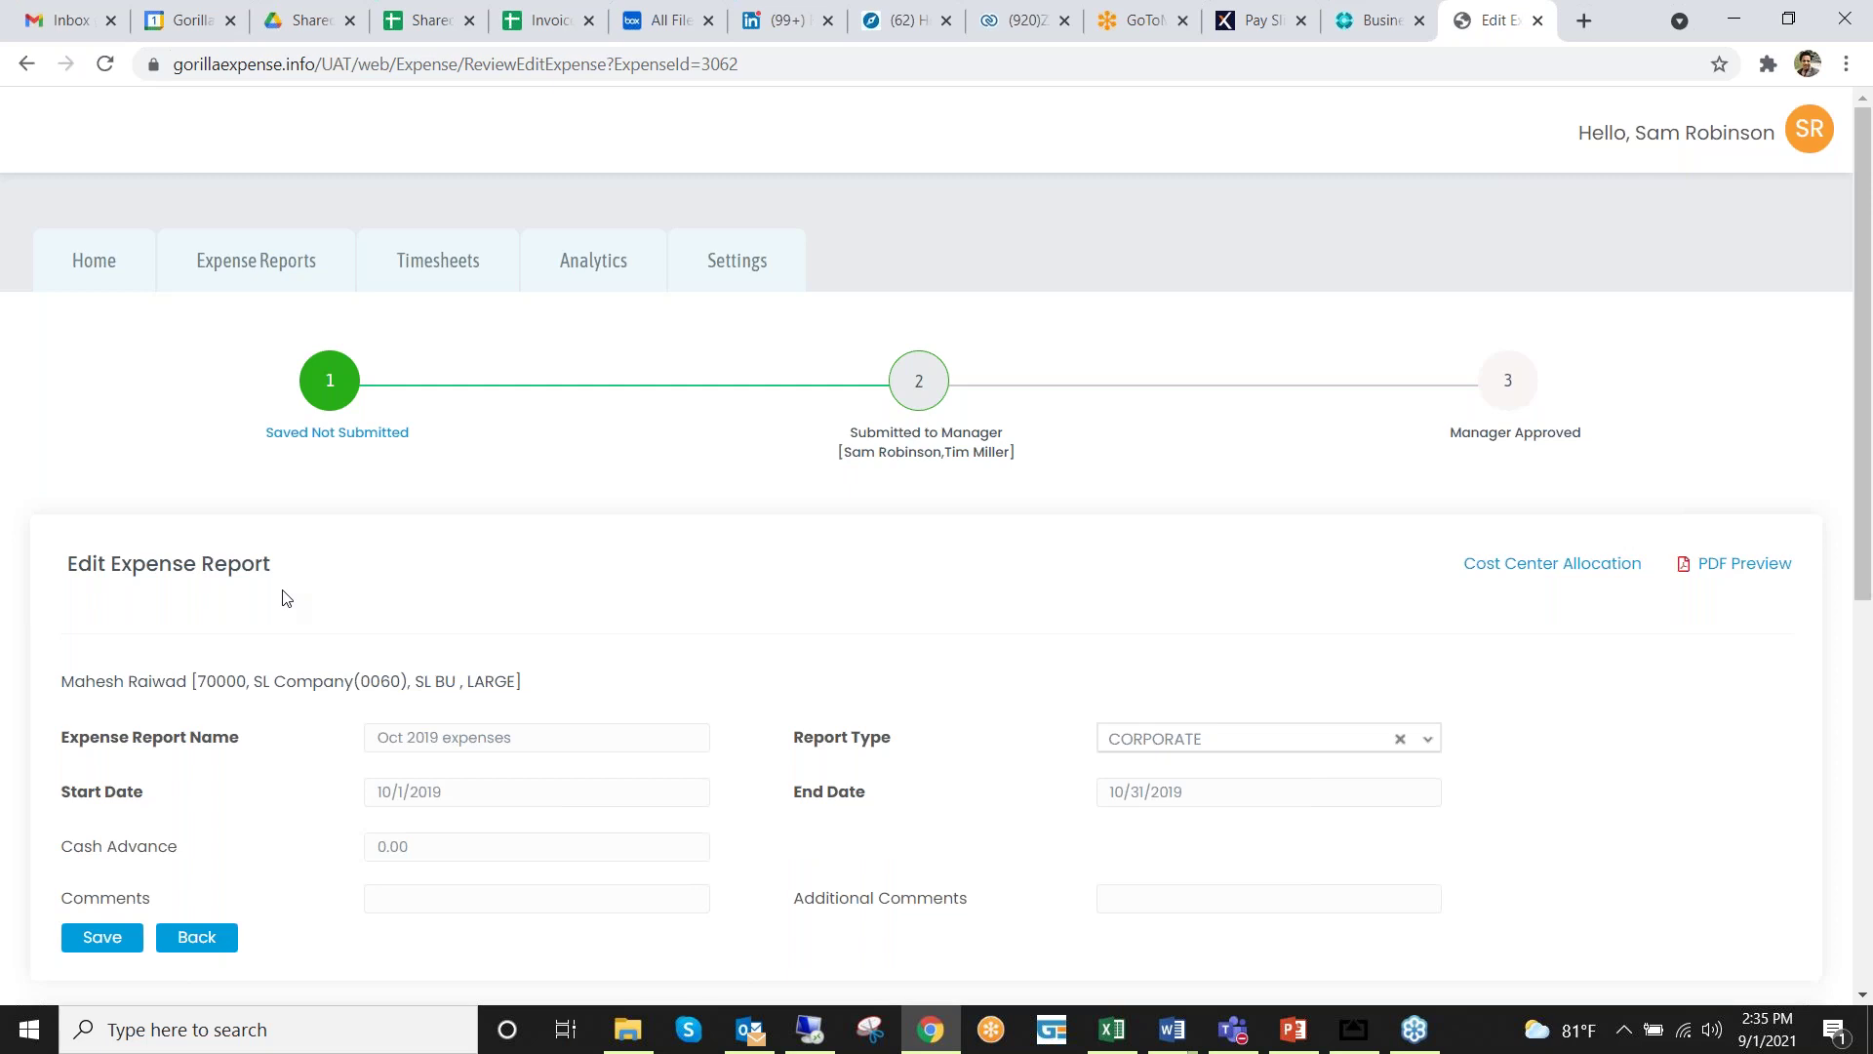
scroll(315, 767, "down", 5)
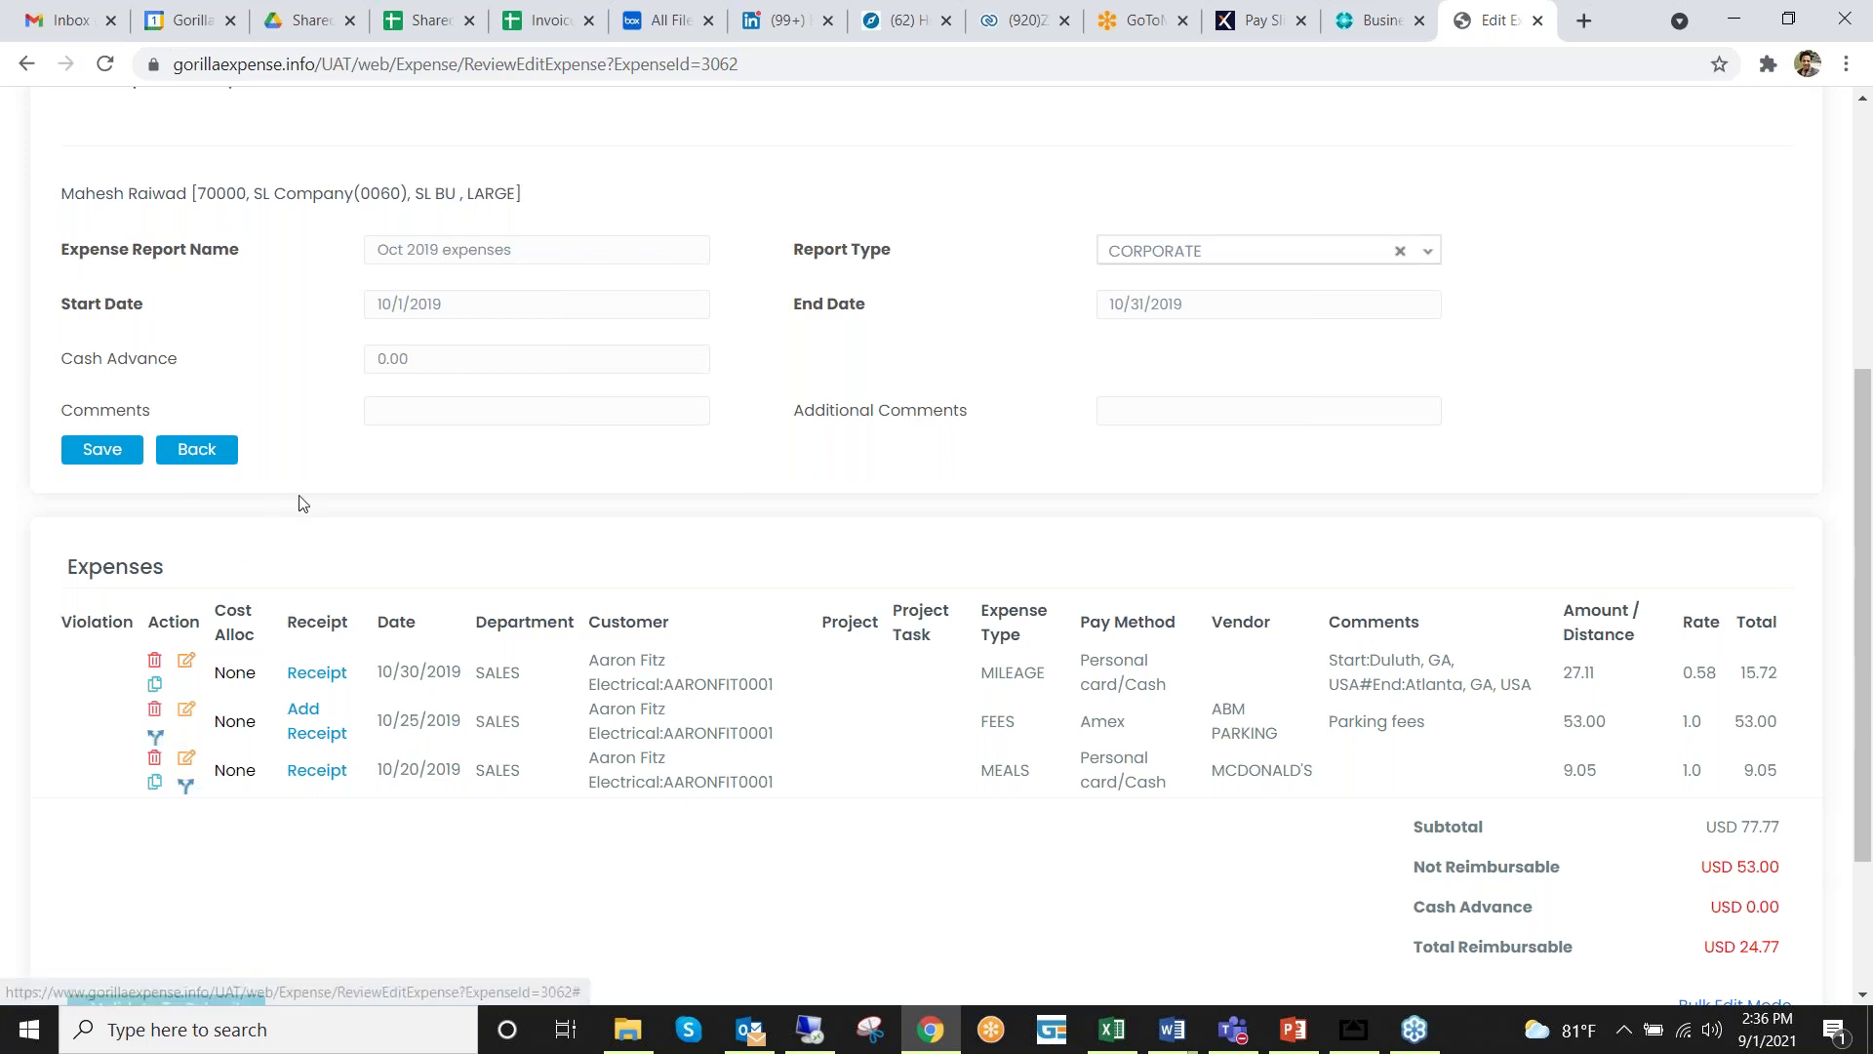
left_click(209, 453)
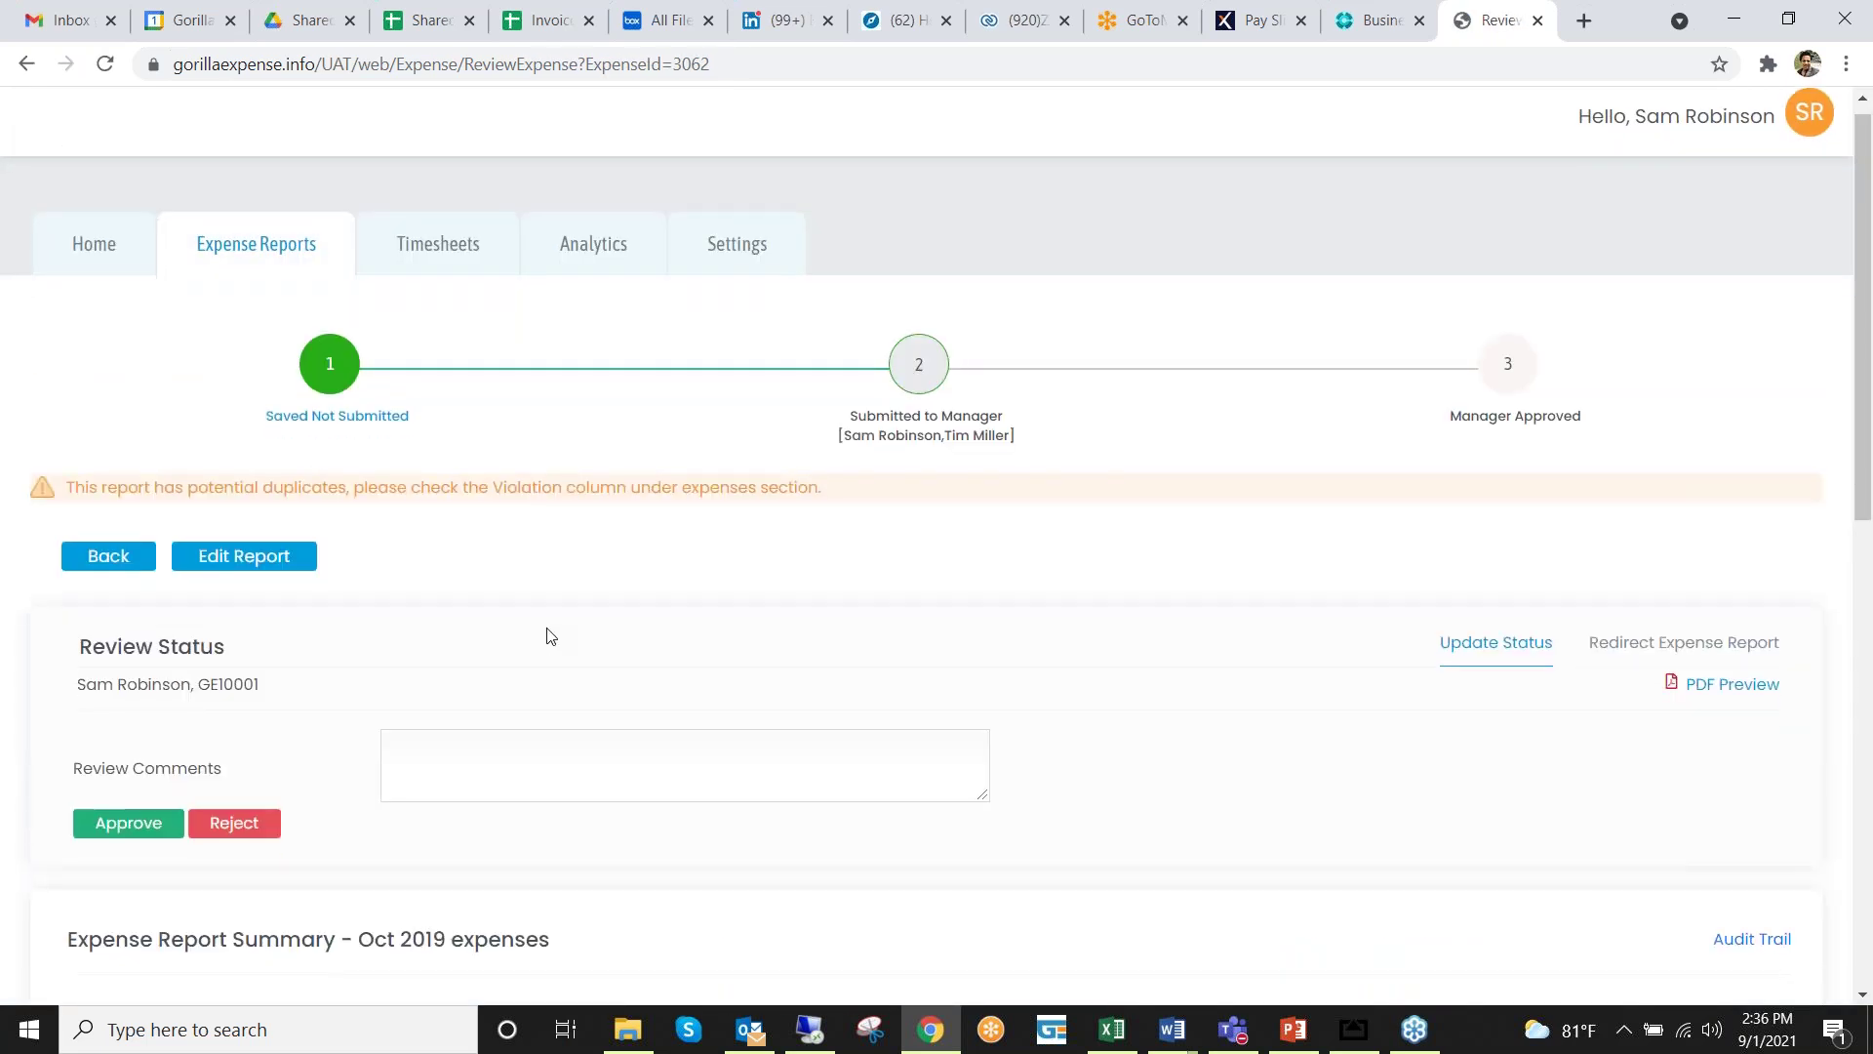
scroll(543, 635, "down", 4)
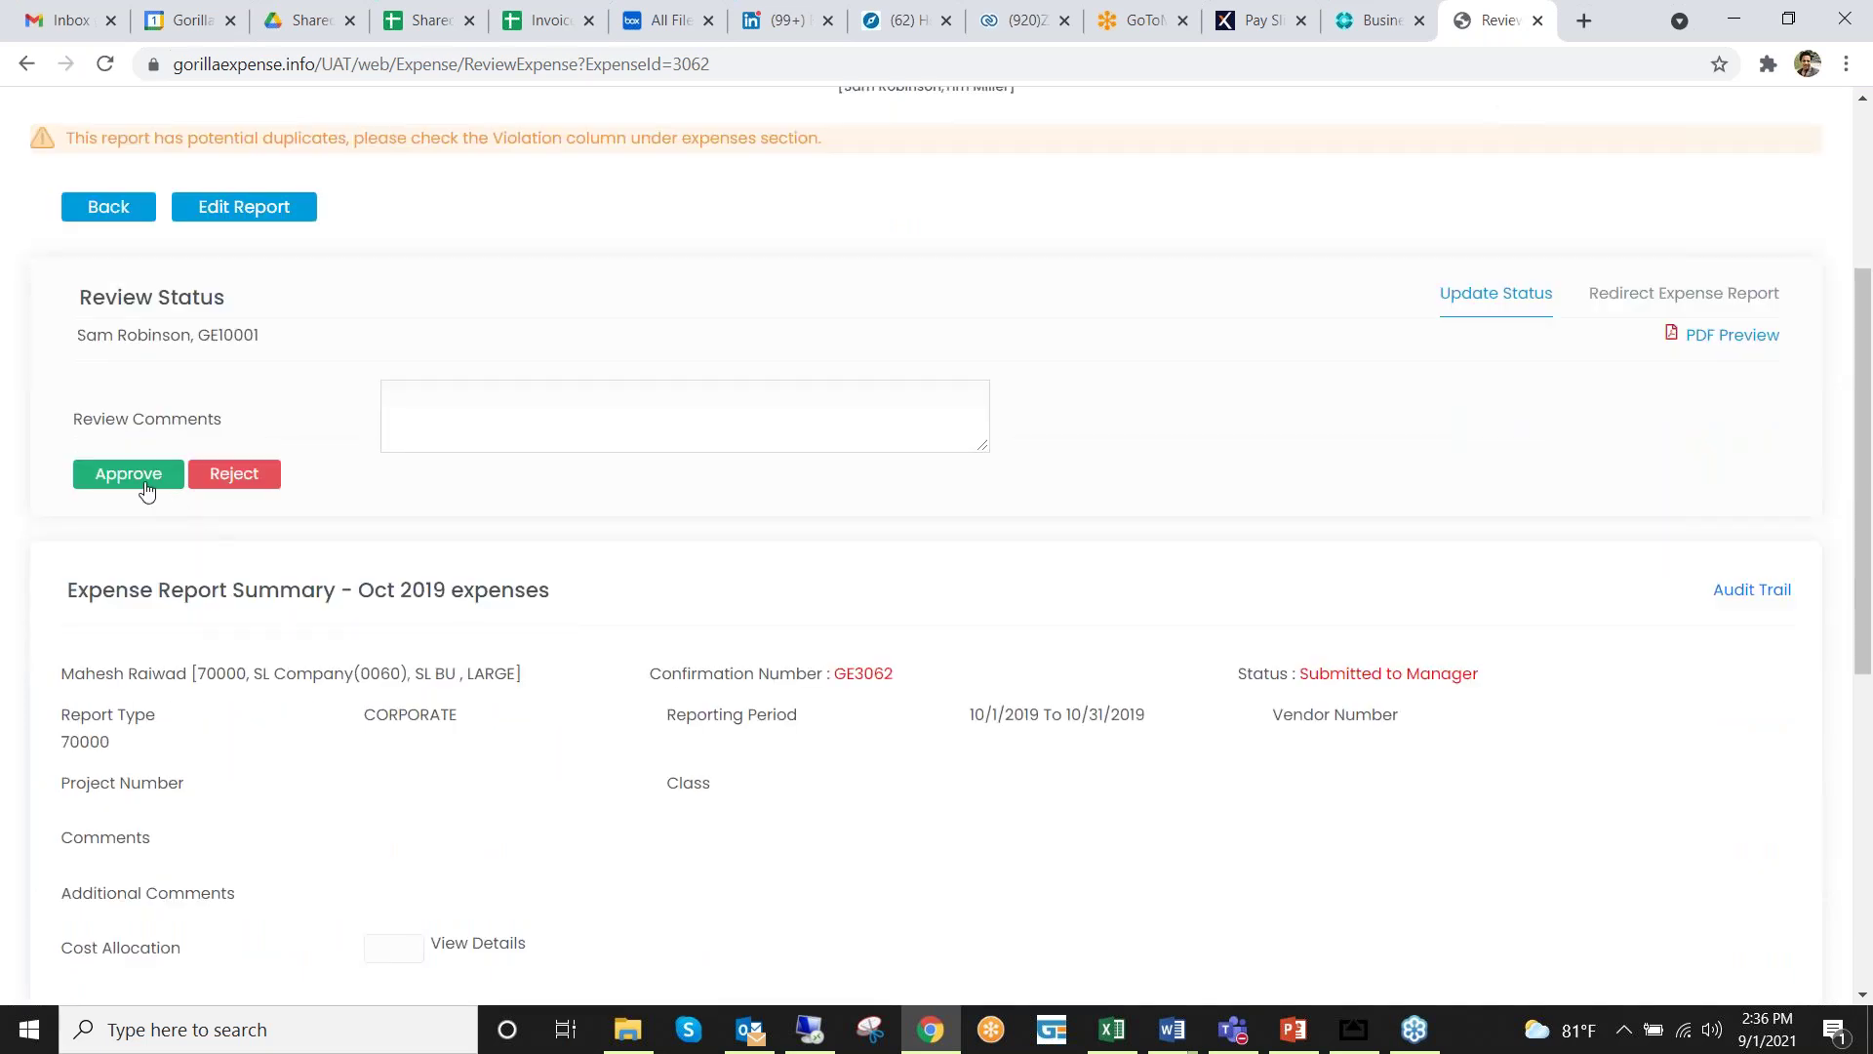
- Approve the Oct 2019 expenses report and check its status in the expense report summary
left_click(147, 485)
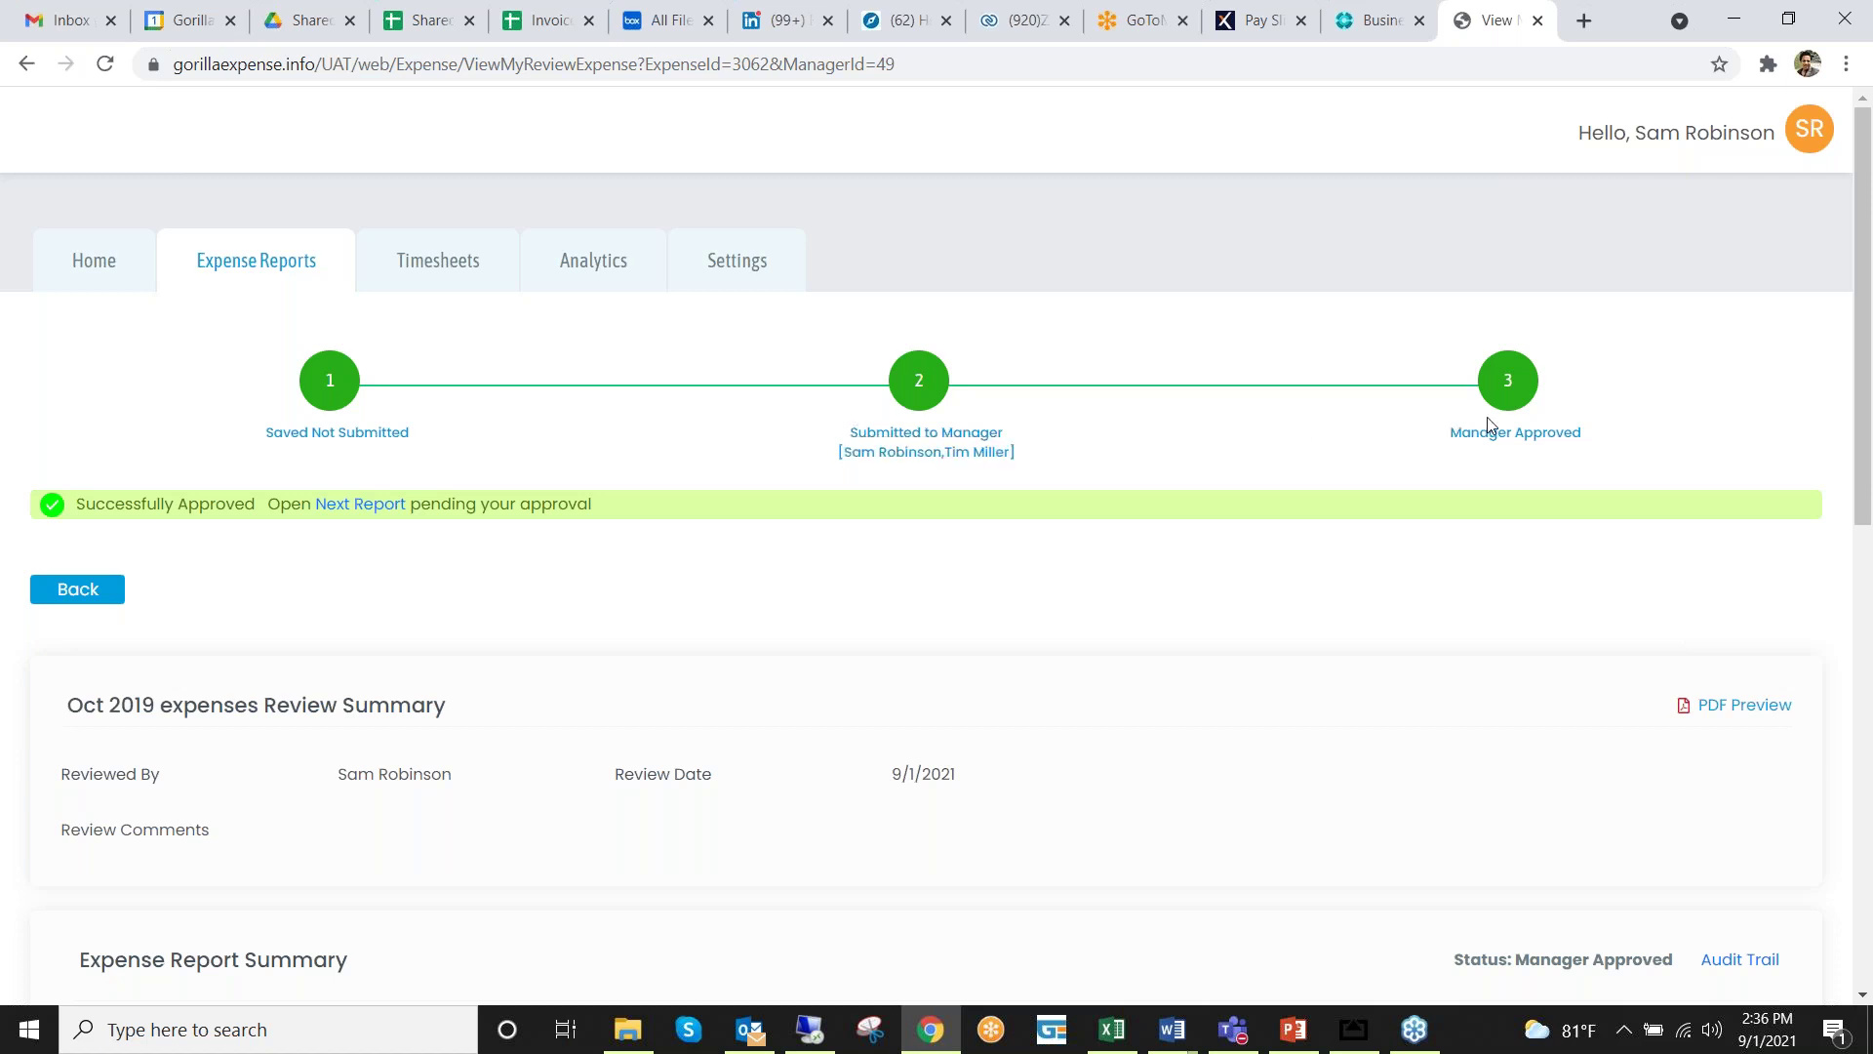
scroll(1658, 712, "down", 3)
left_click_drag(1668, 723, 1465, 715)
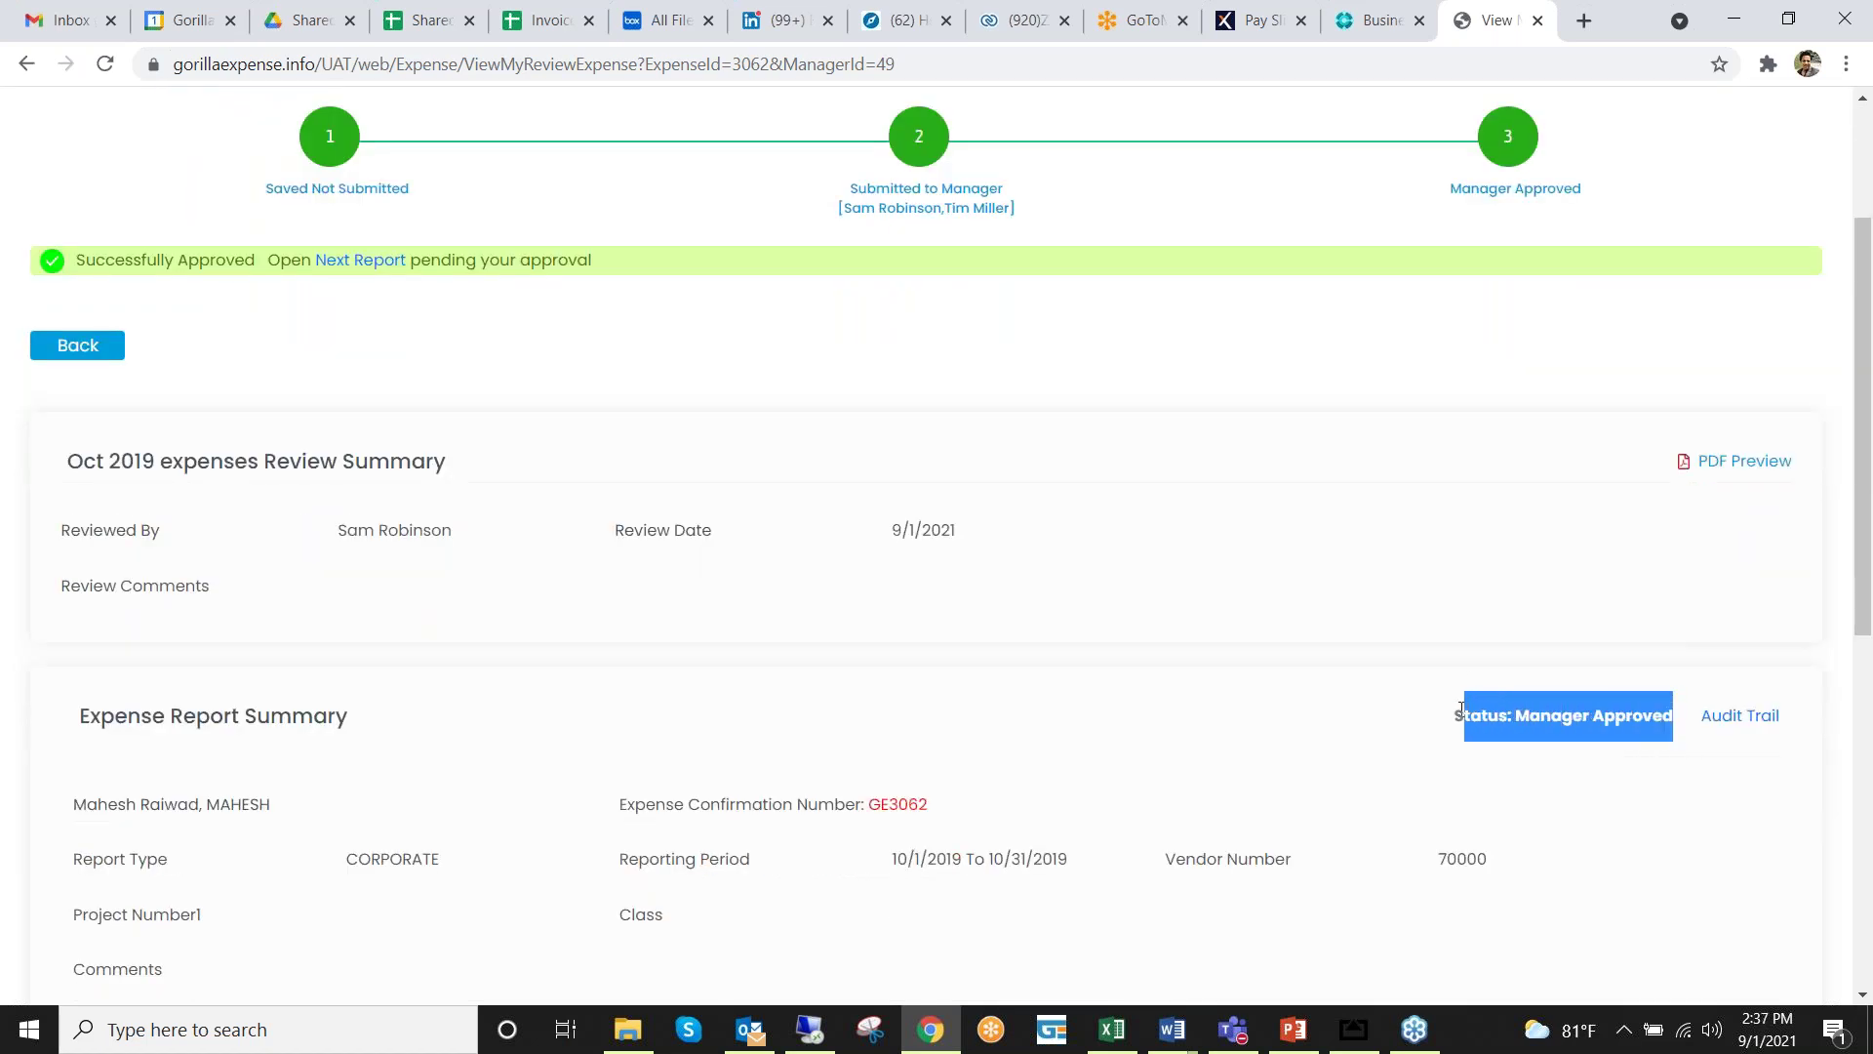
left_click(1472, 550)
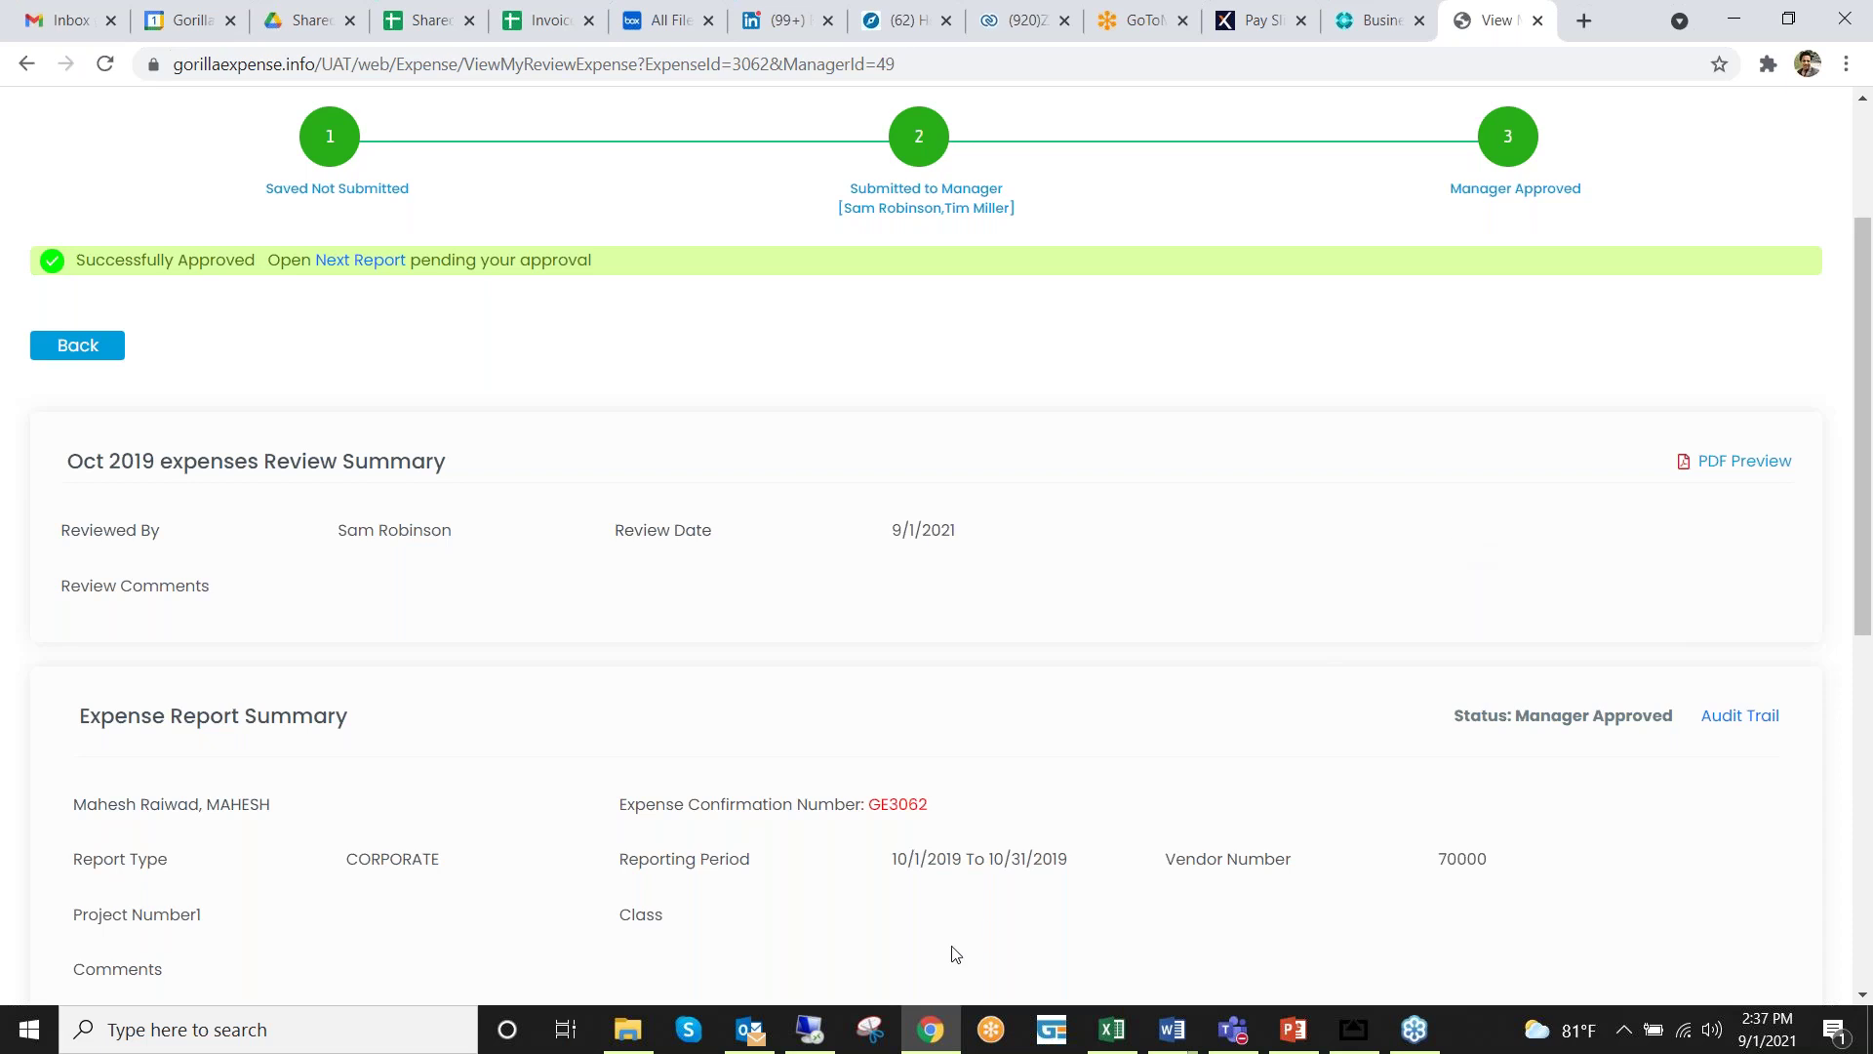
- Switch to the remote desktop, launch the Gorilla Expense integration application and allow it to run
left_click(811, 1030)
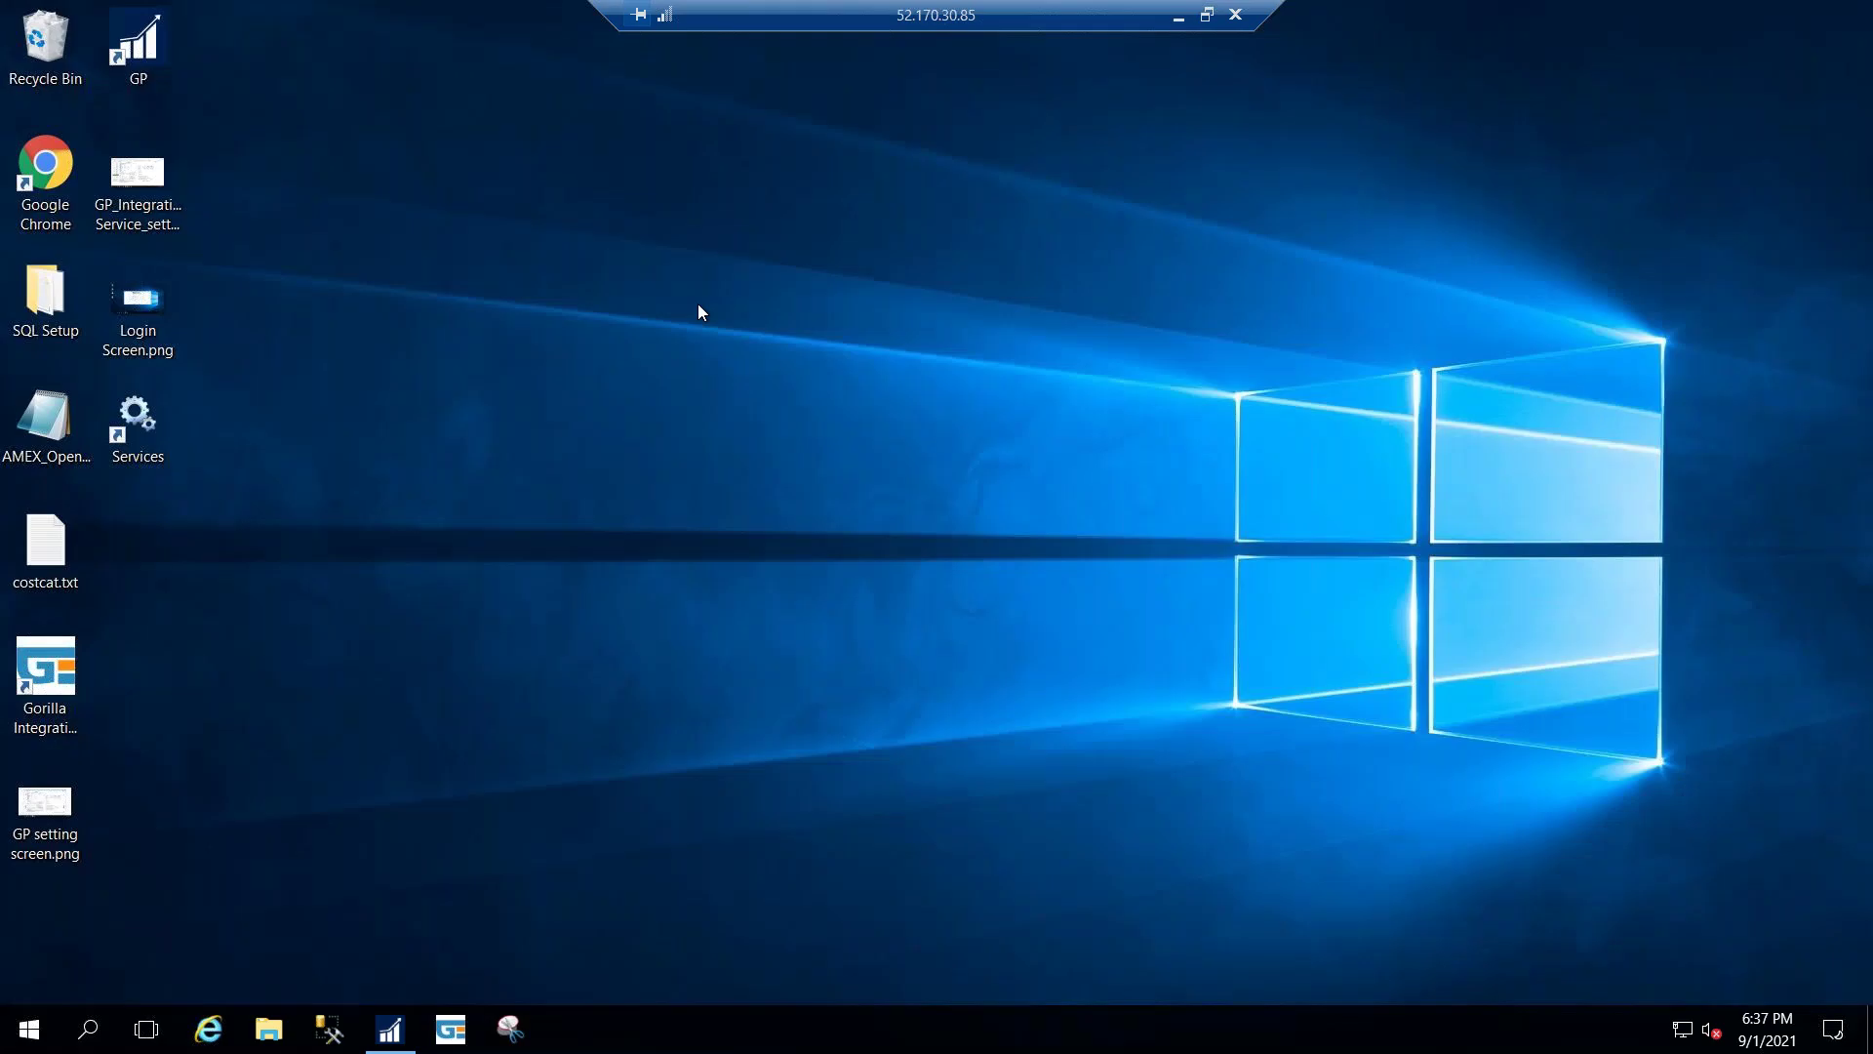
right_click(697, 316)
left_click(624, 378)
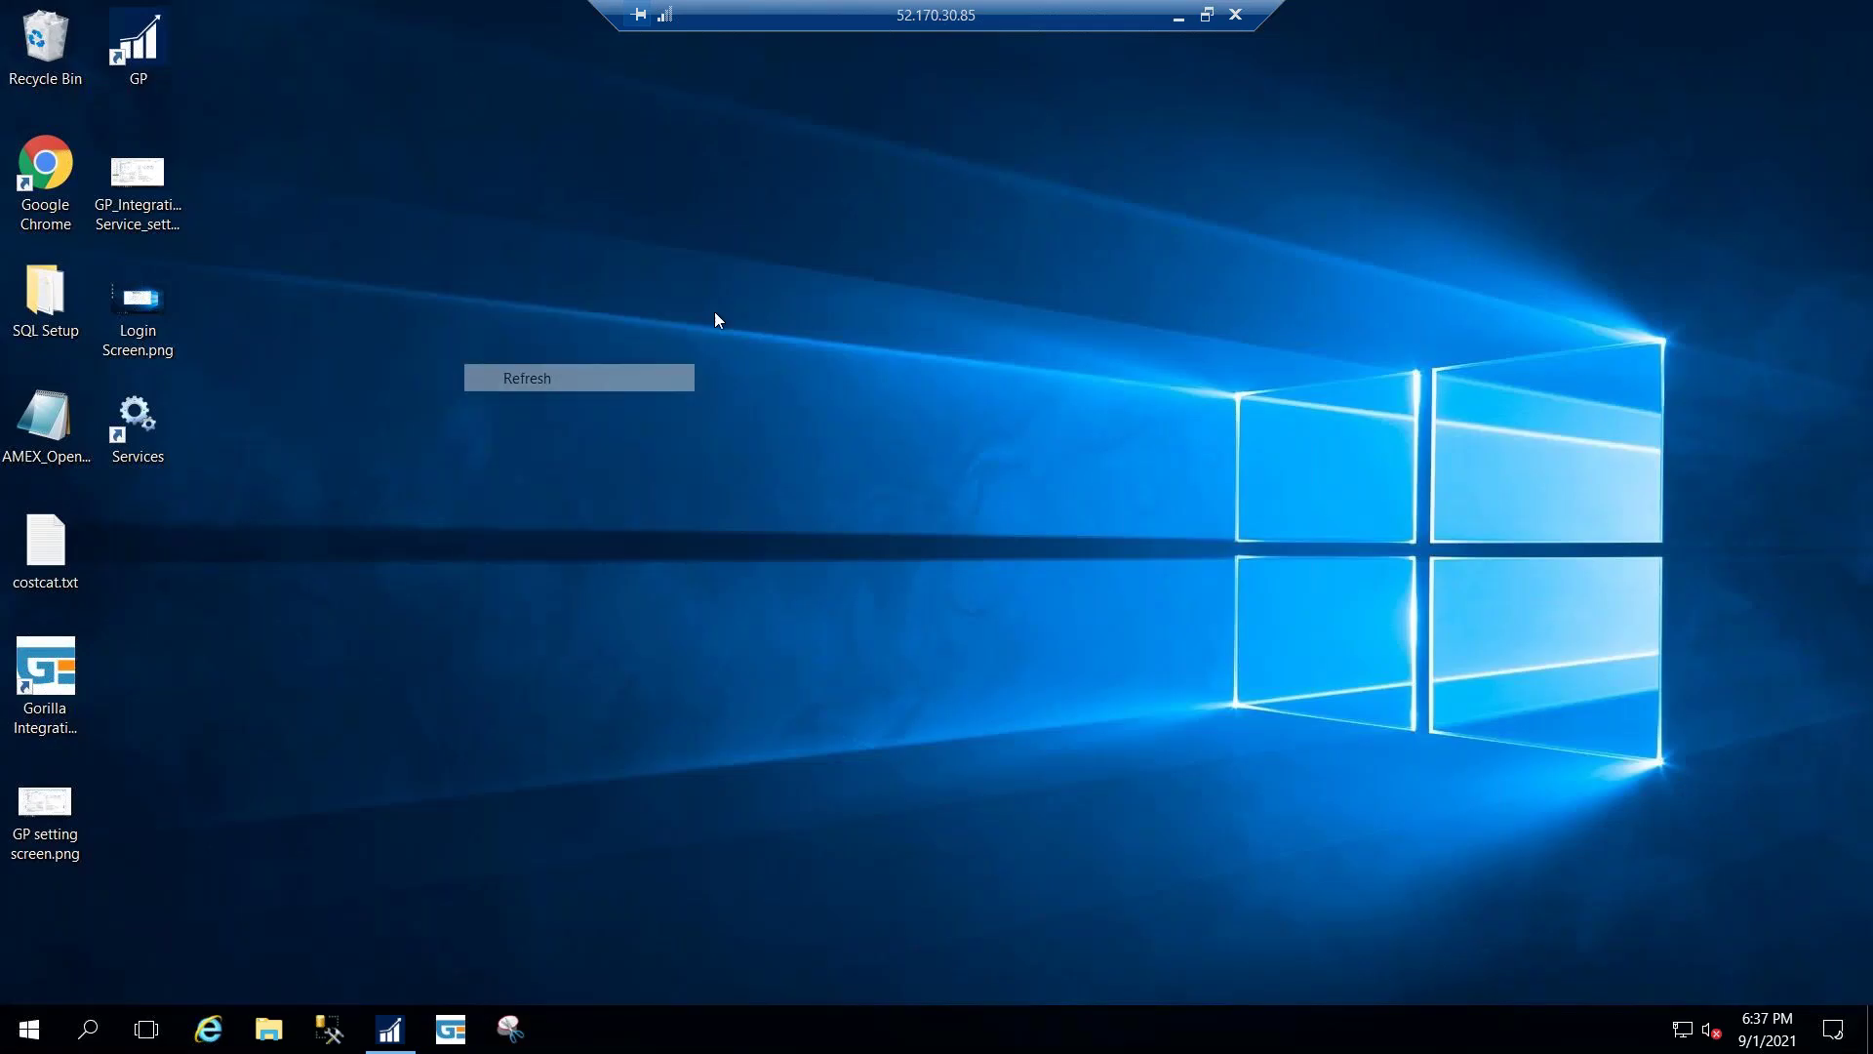
right_click(685, 337)
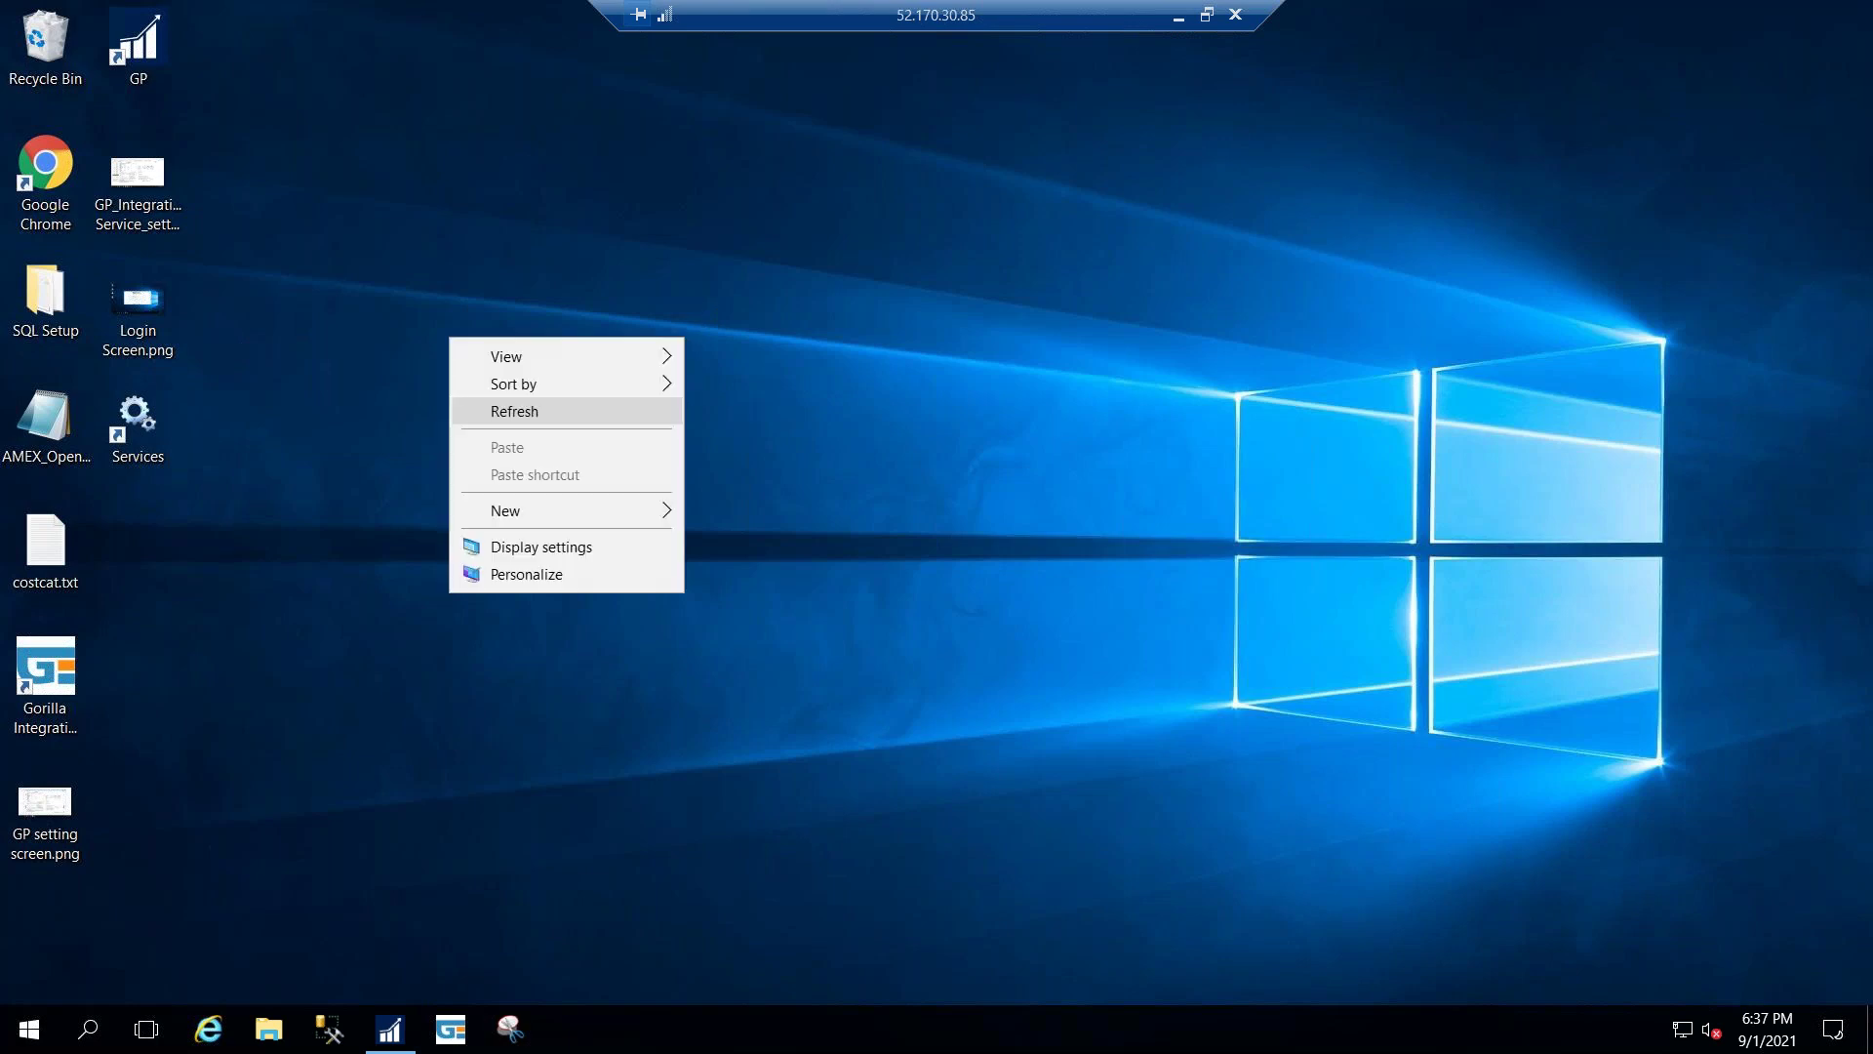
left_click(546, 411)
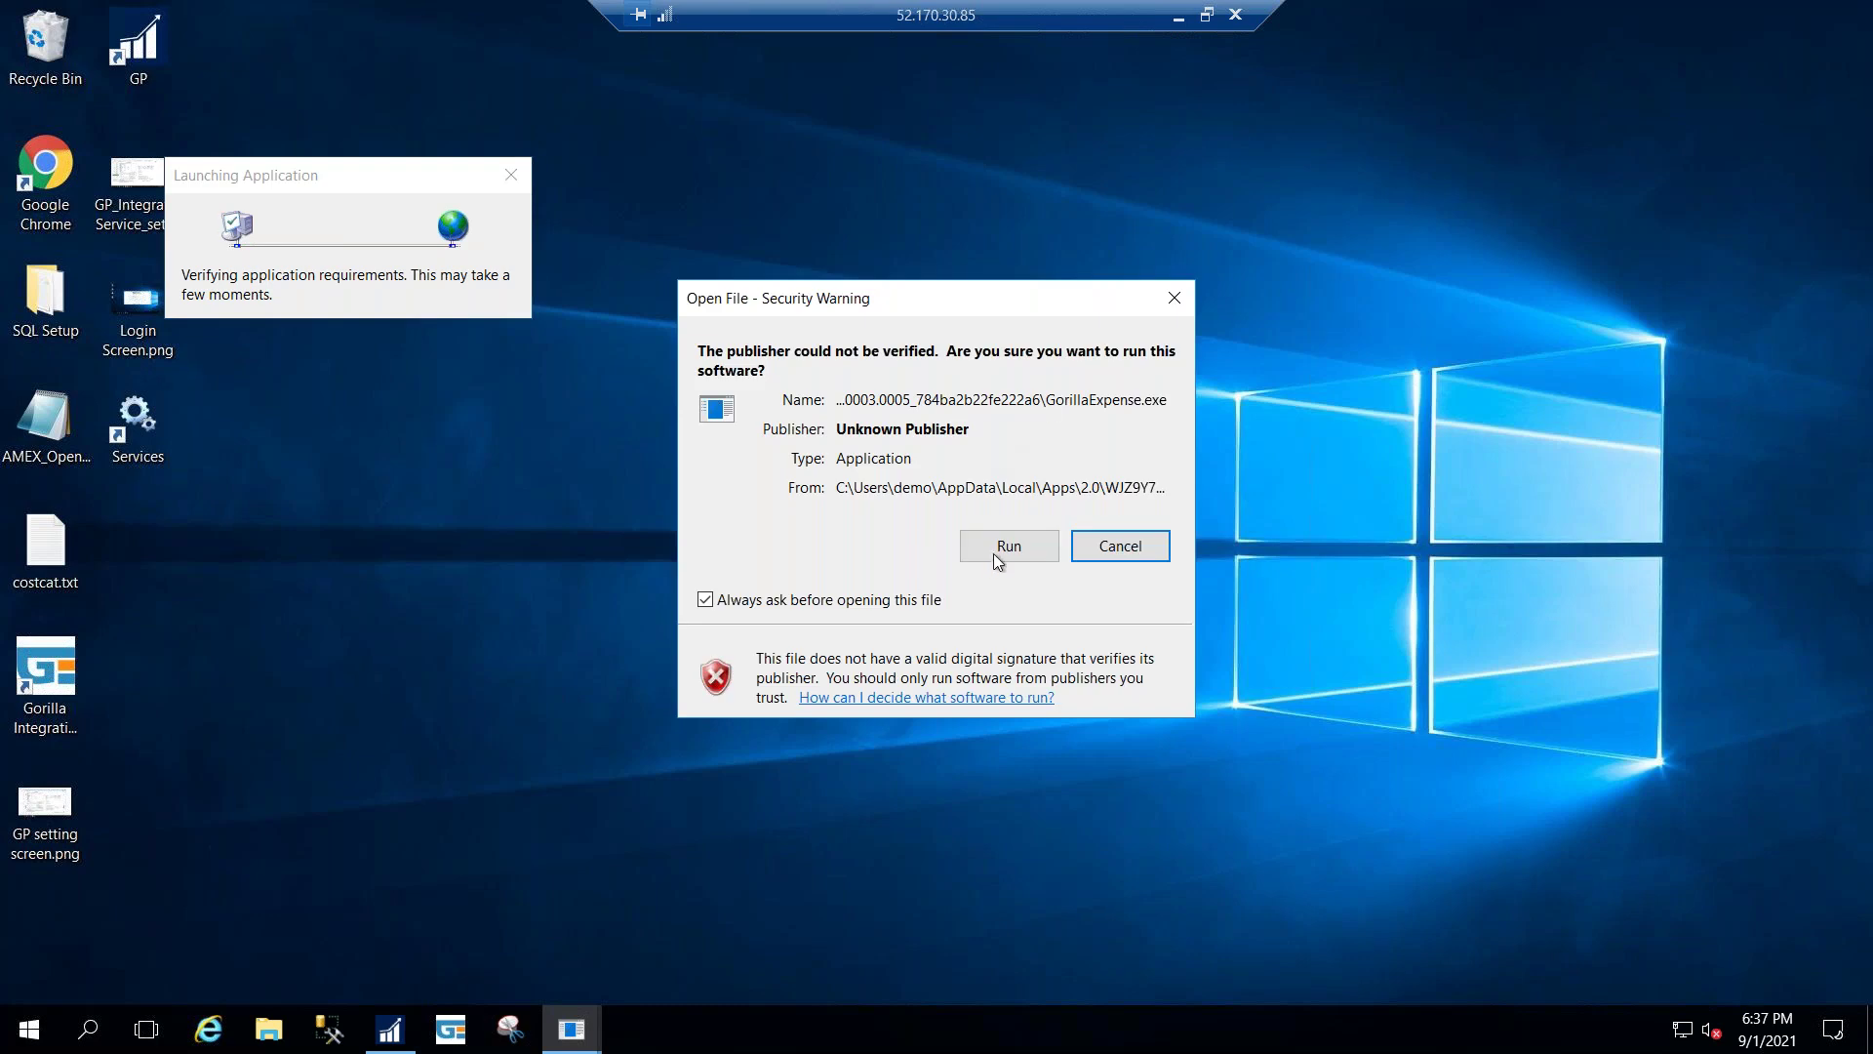
left_click(993, 553)
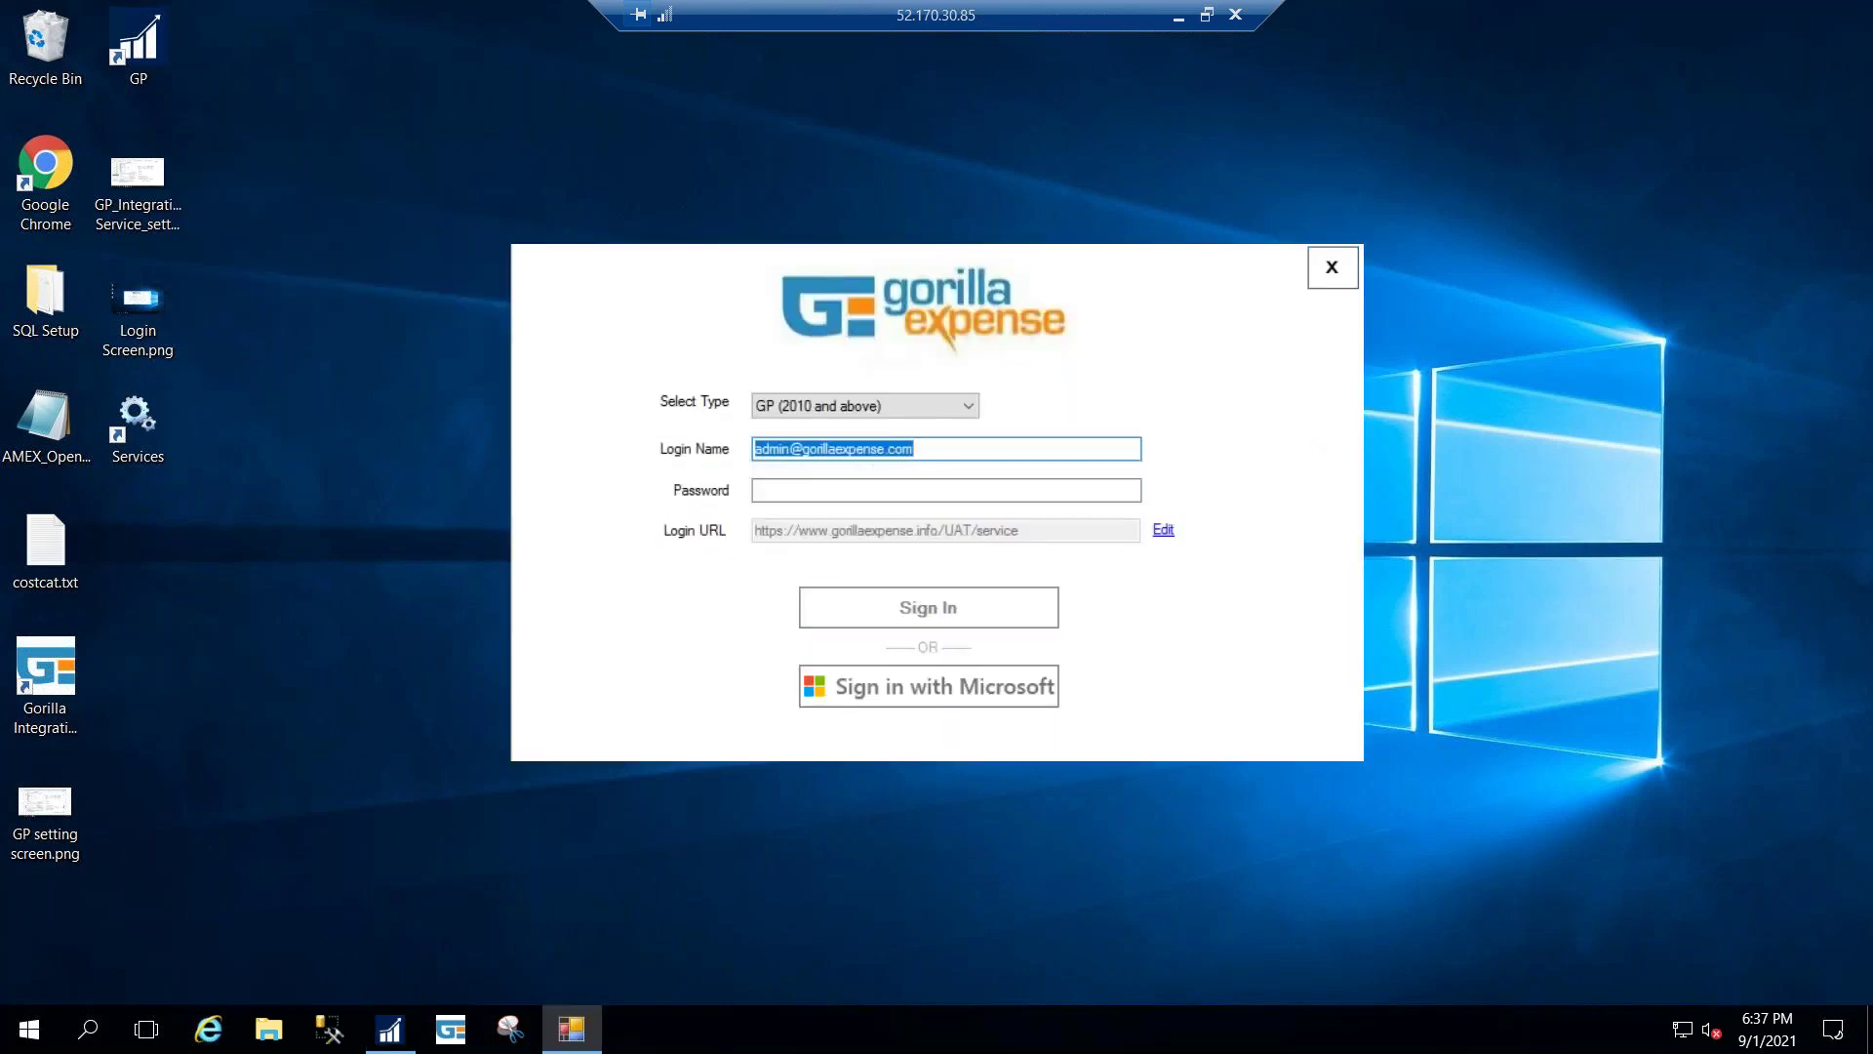
- Enter the account password and sign in with the GP (2010 and above) type
left_click(885, 490)
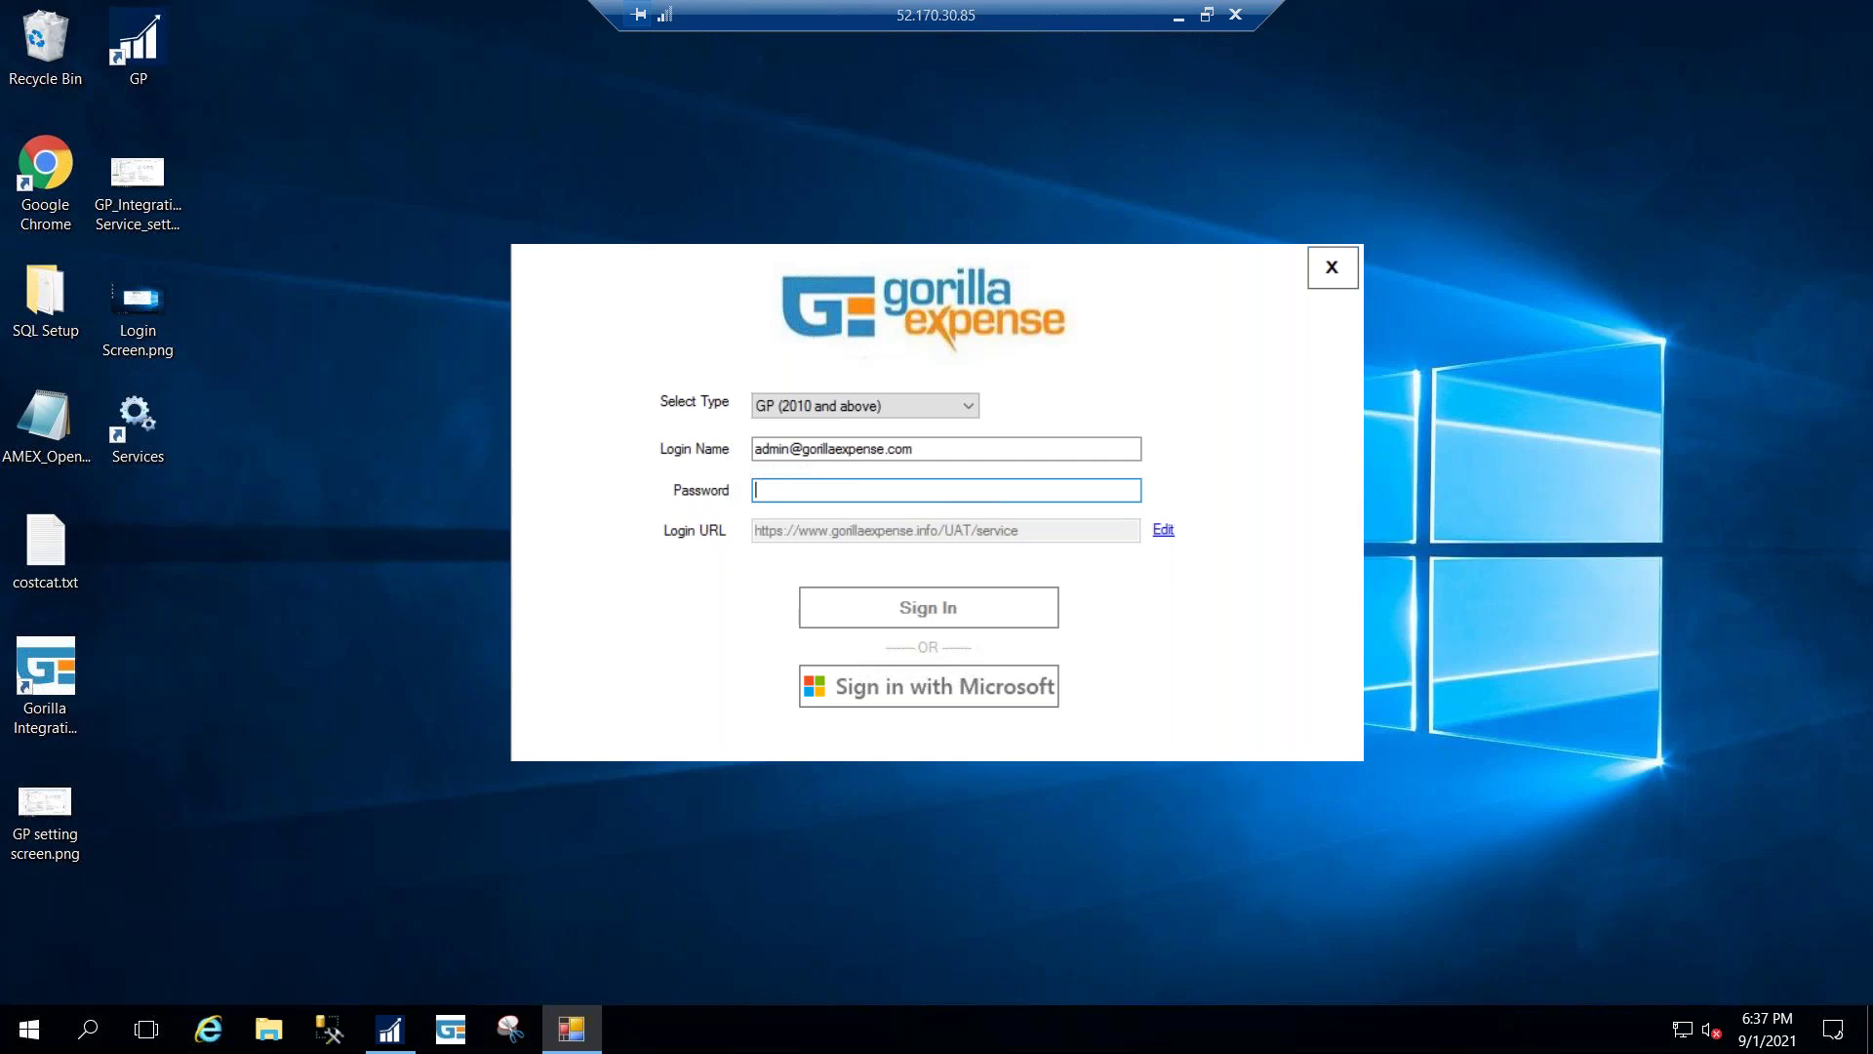
type("********")
left_click(975, 608)
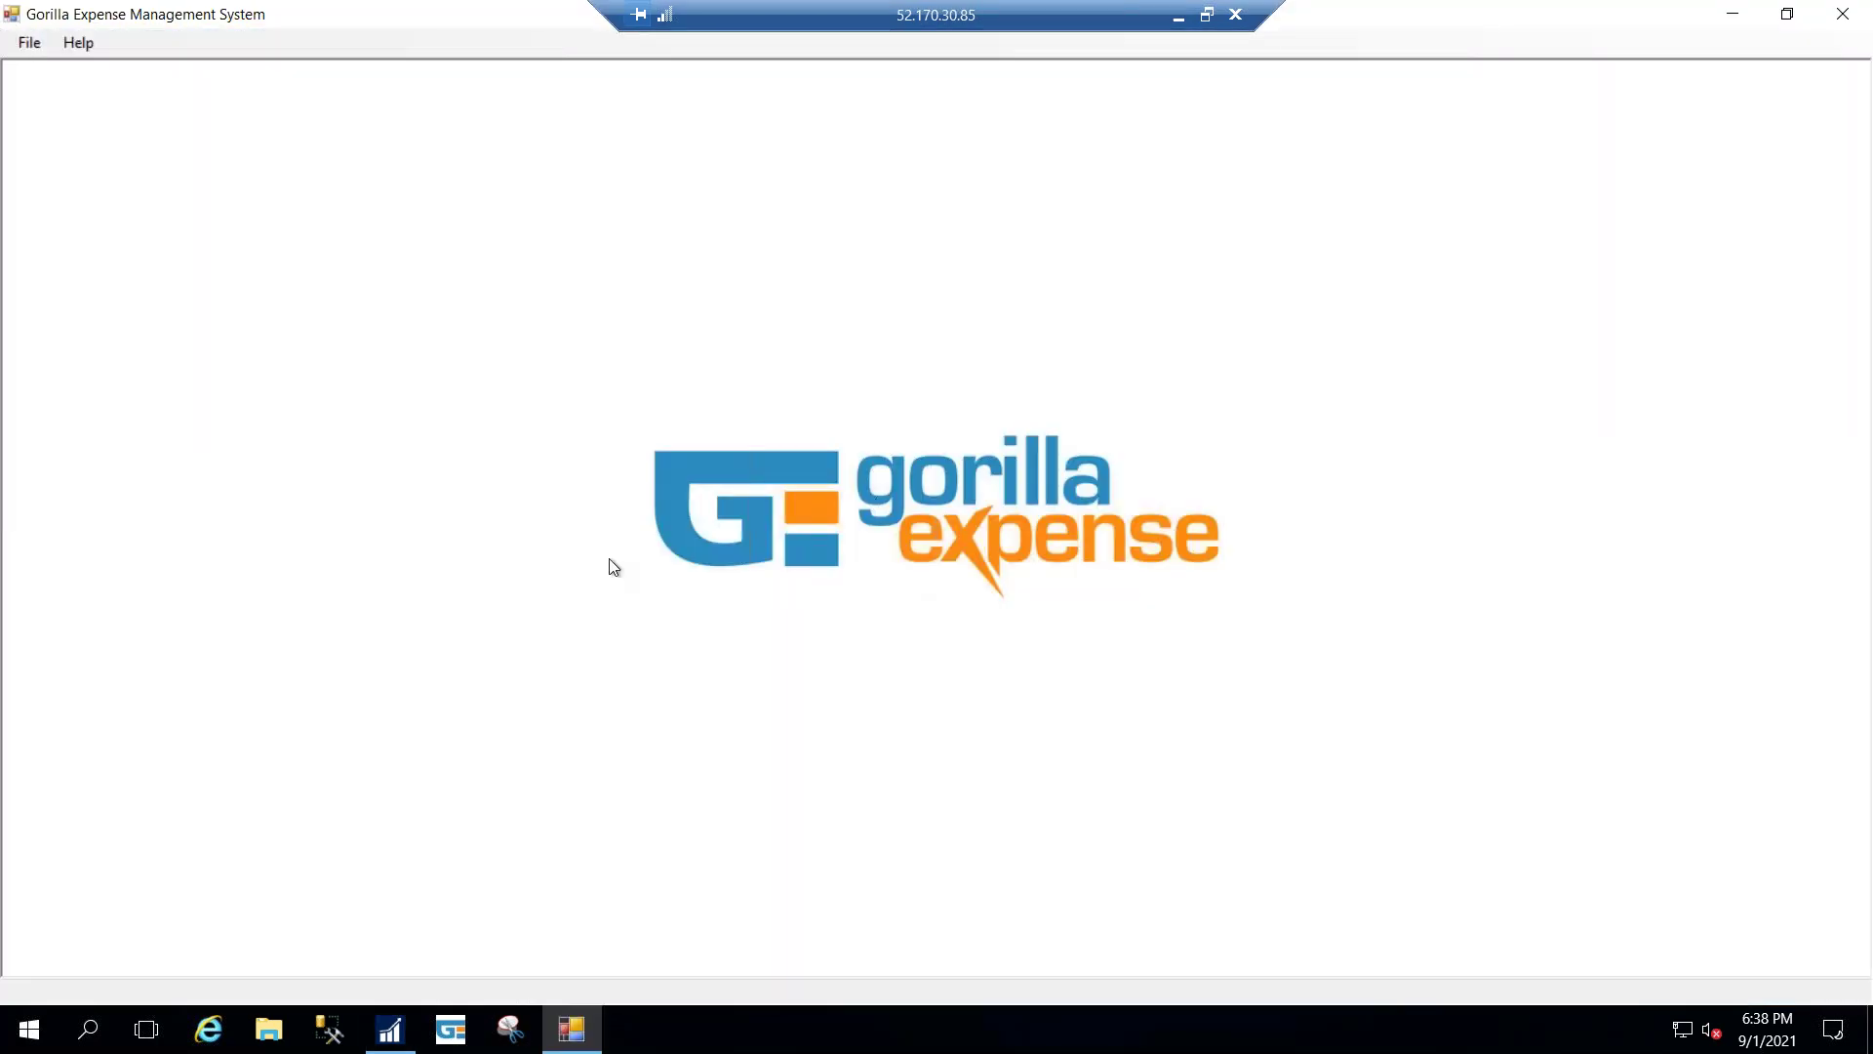
- Open the expense export window and select the newly approved report at the end of the list
left_click(27, 46)
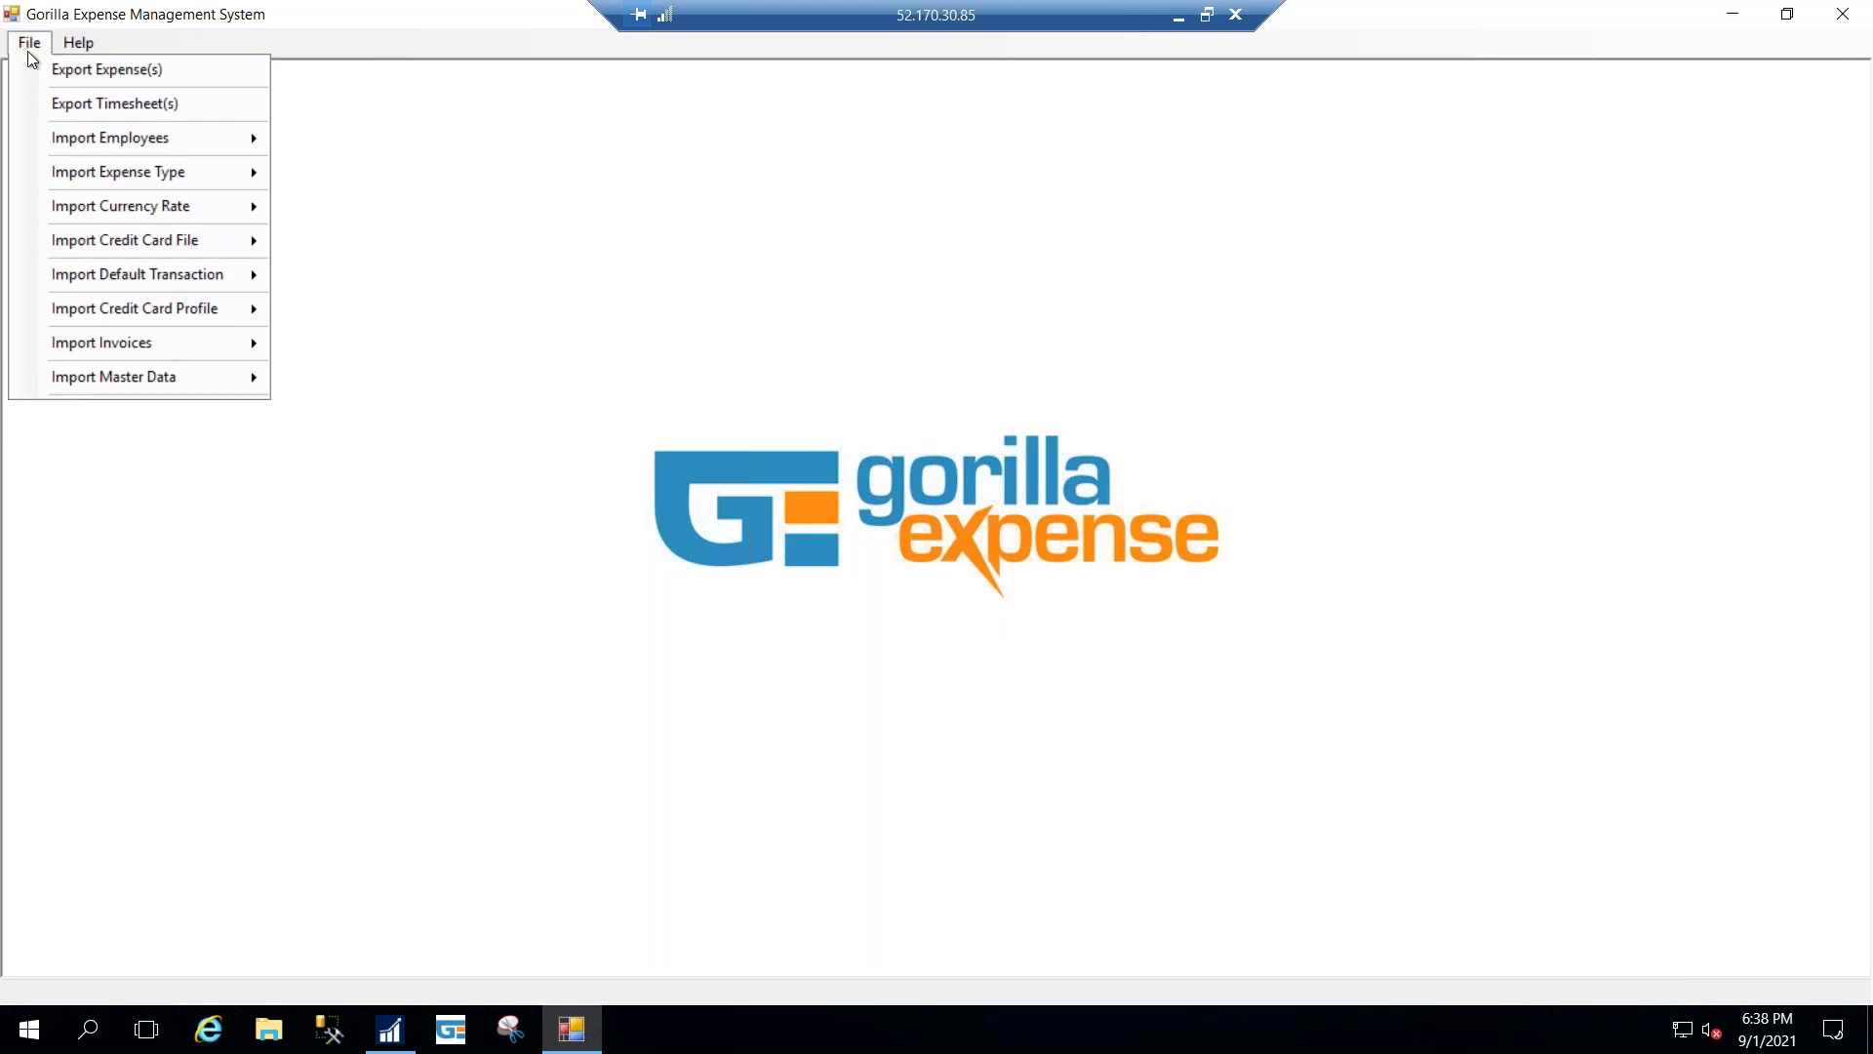
left_click(134, 69)
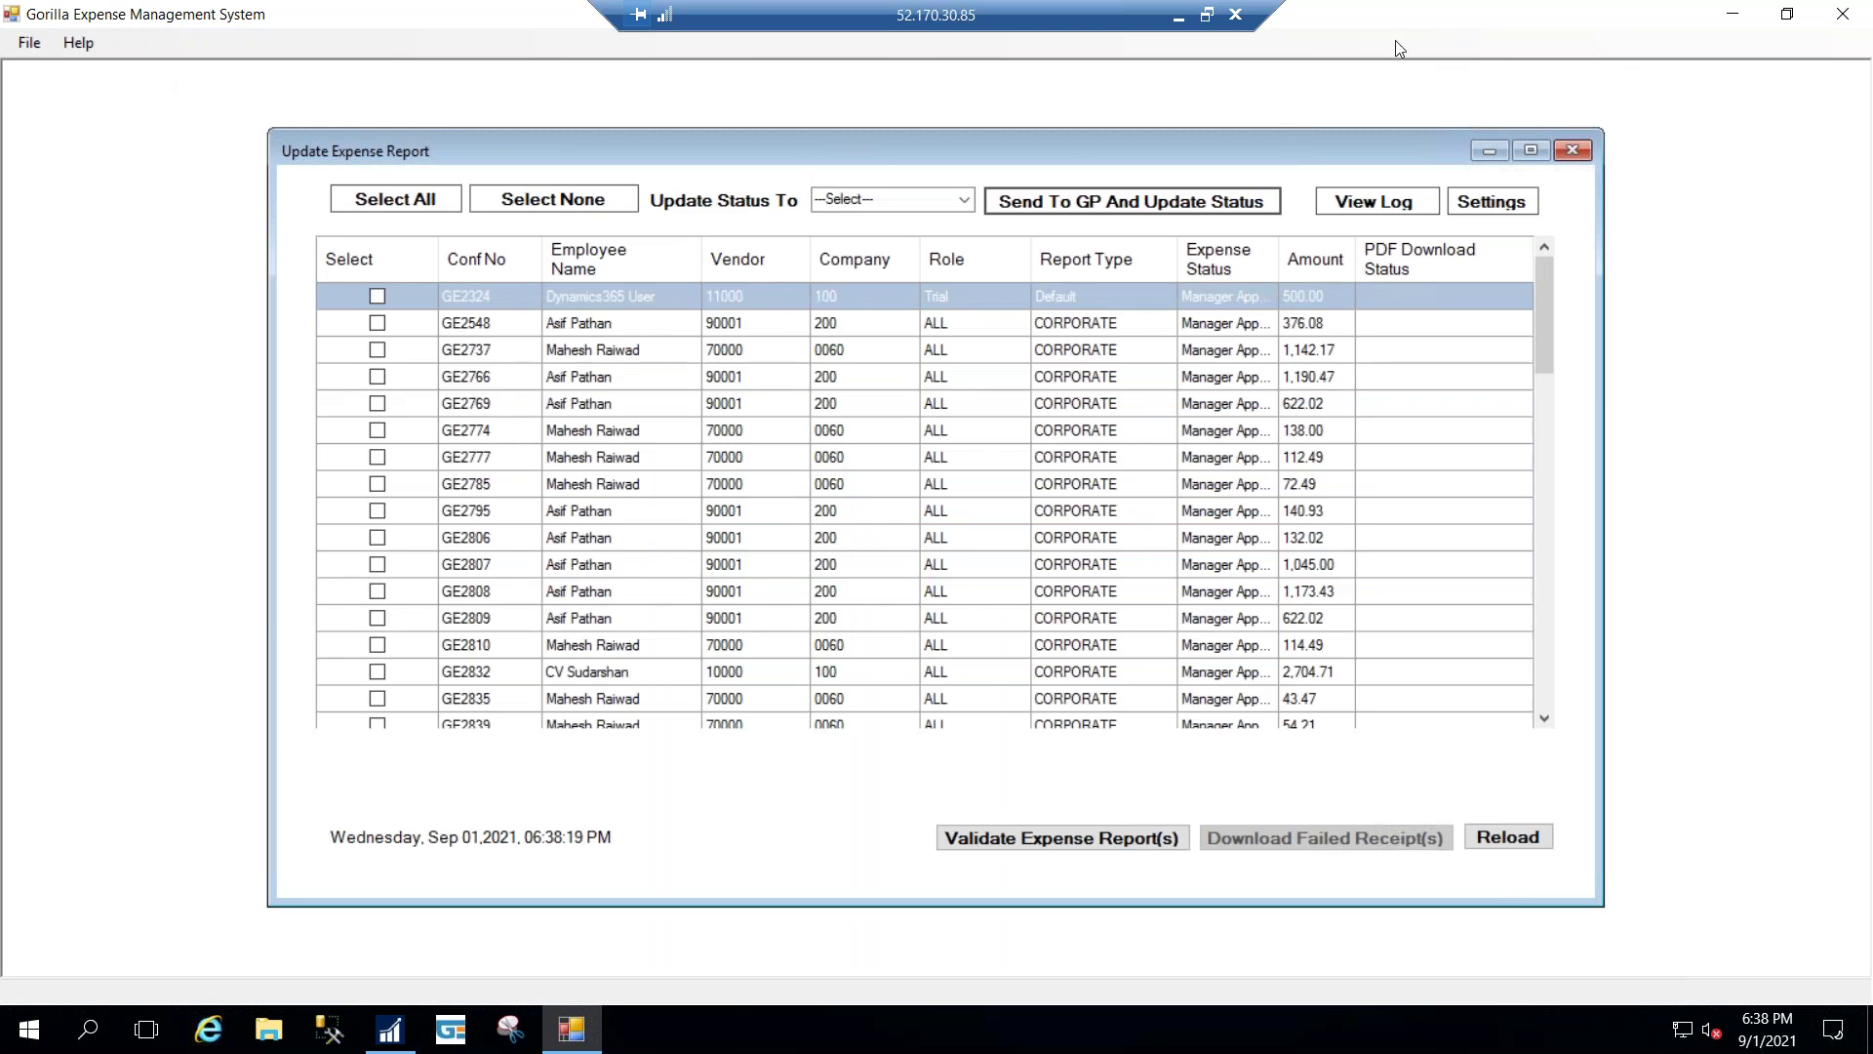
left_click(1545, 533)
left_click(1545, 533)
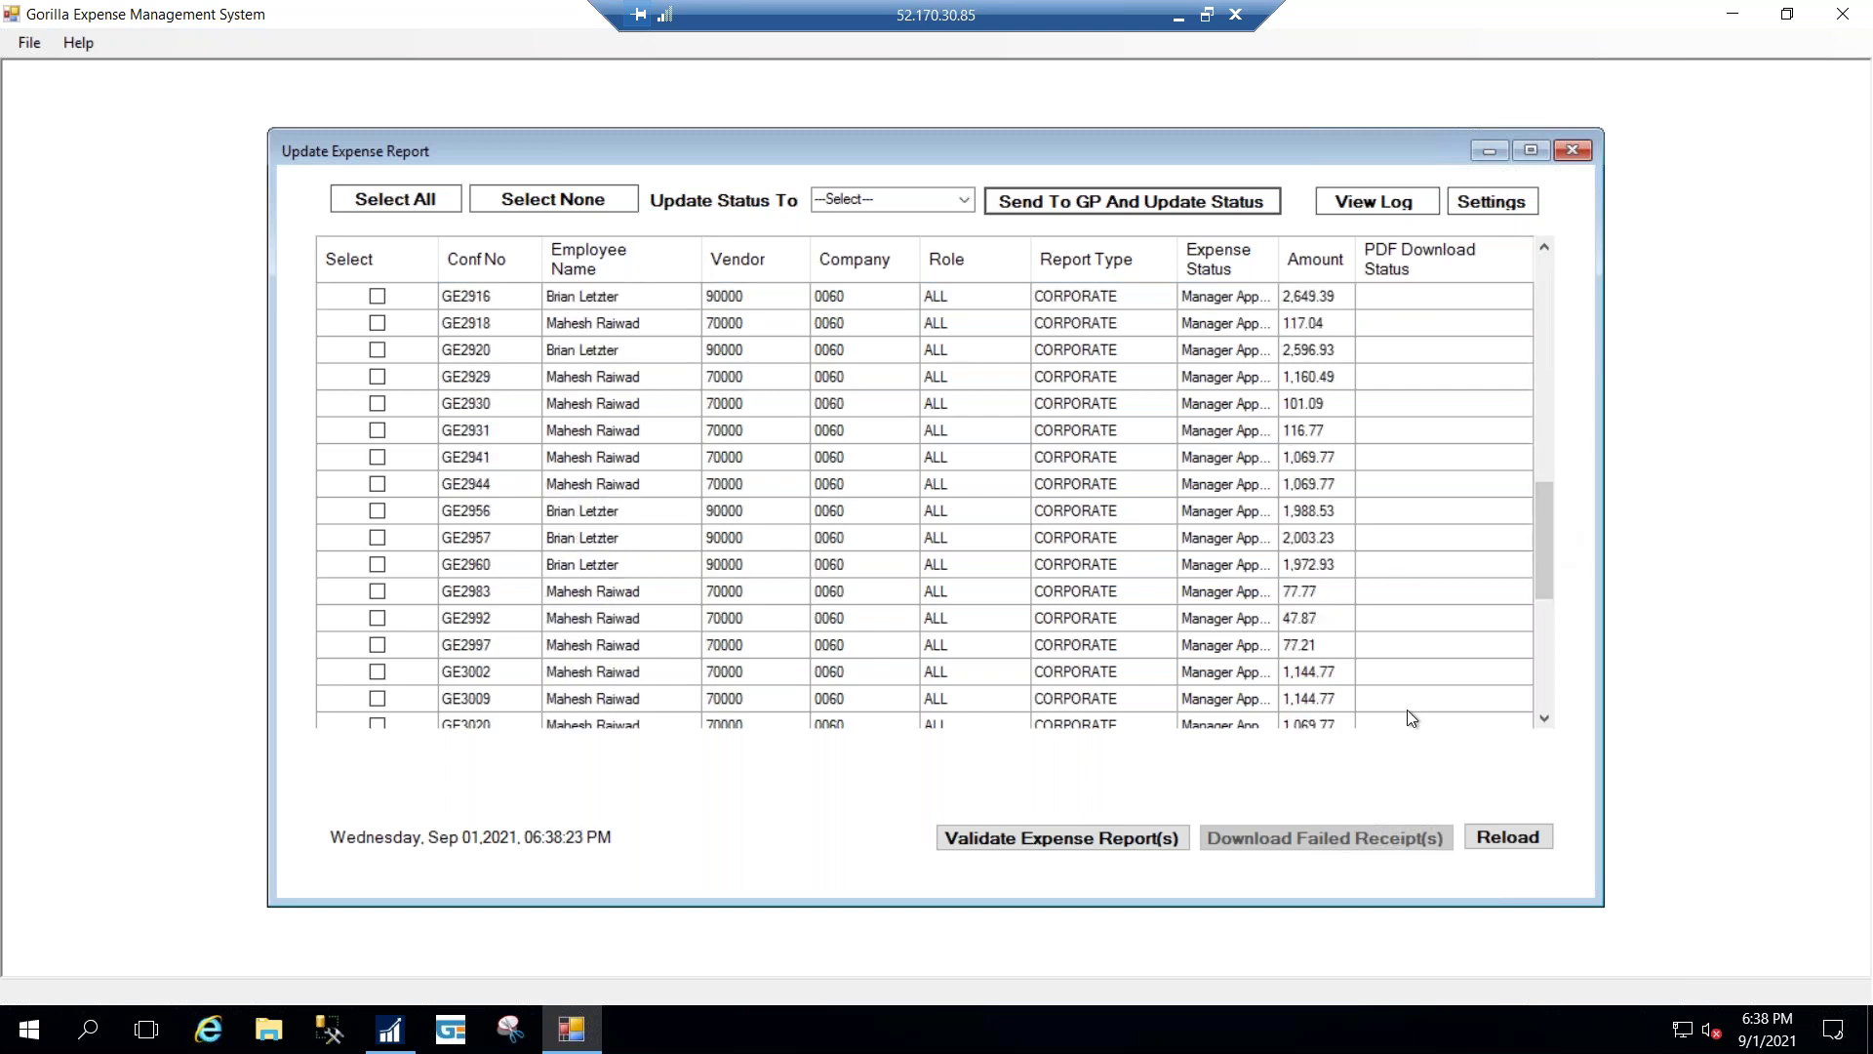
left_click(1544, 669)
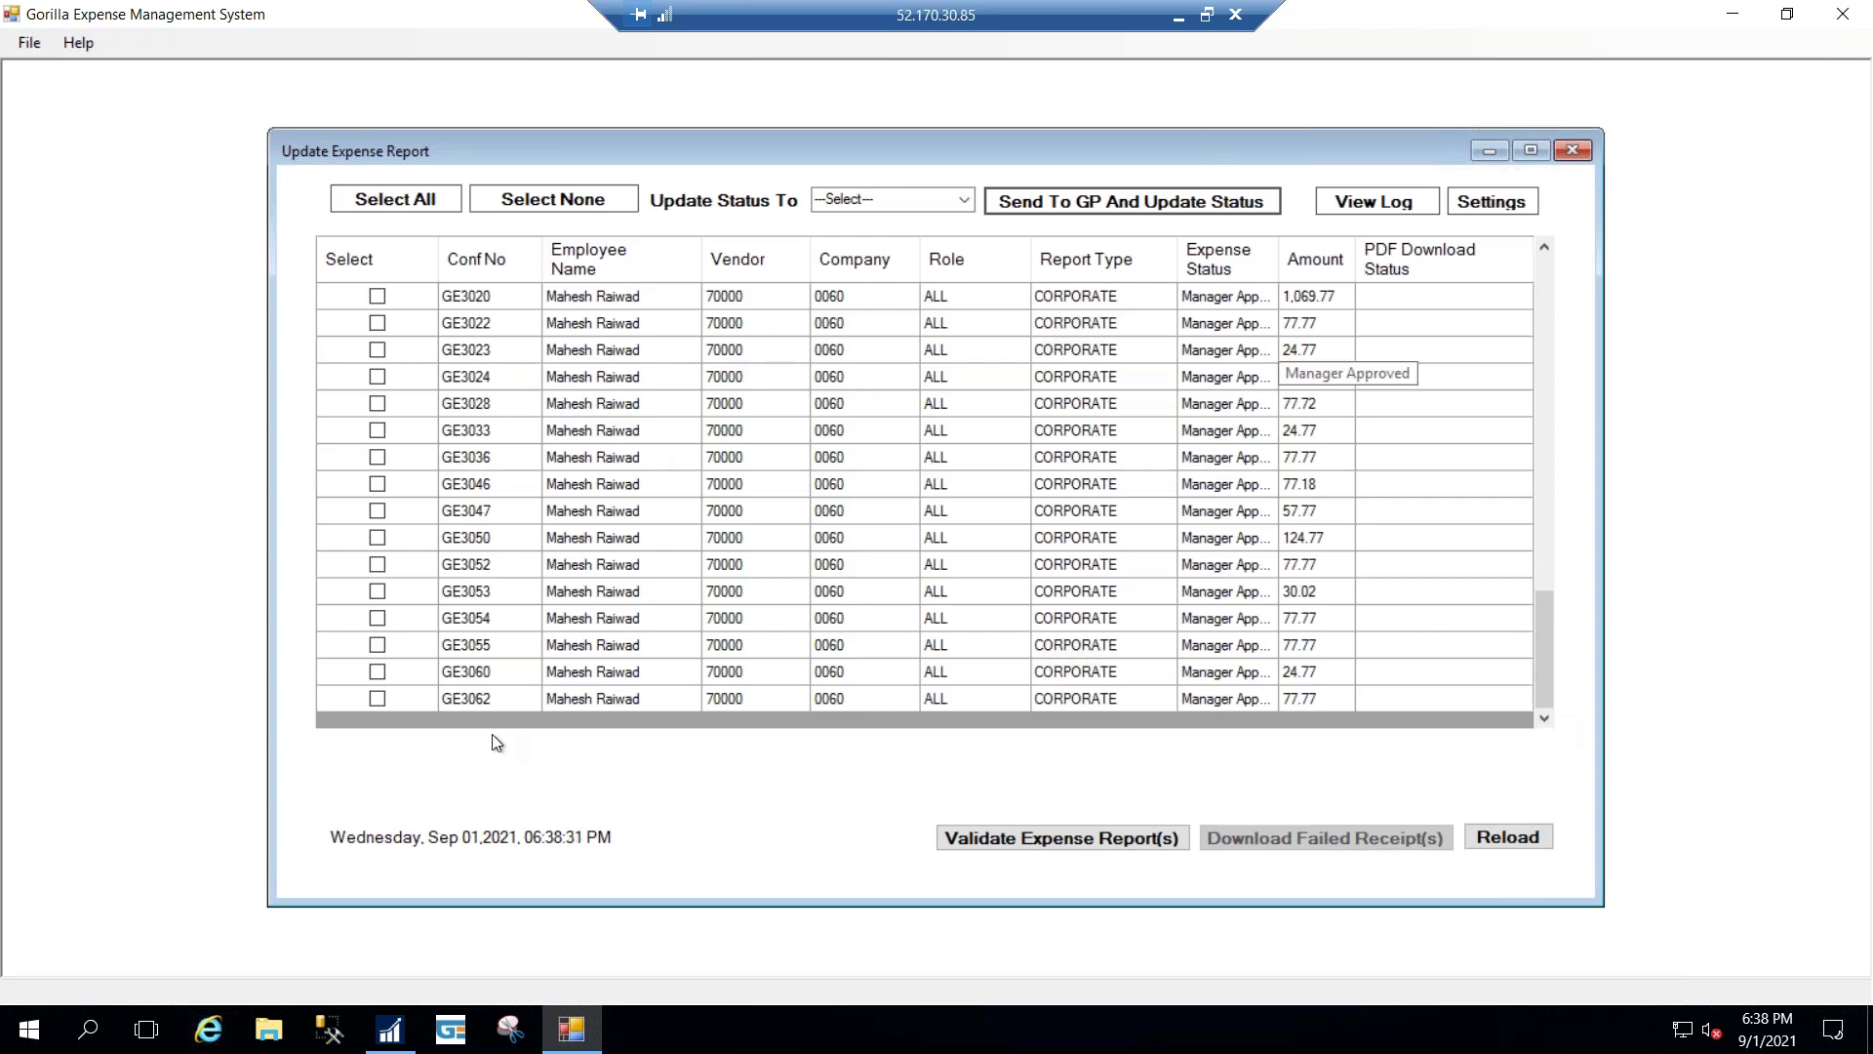
left_click(376, 699)
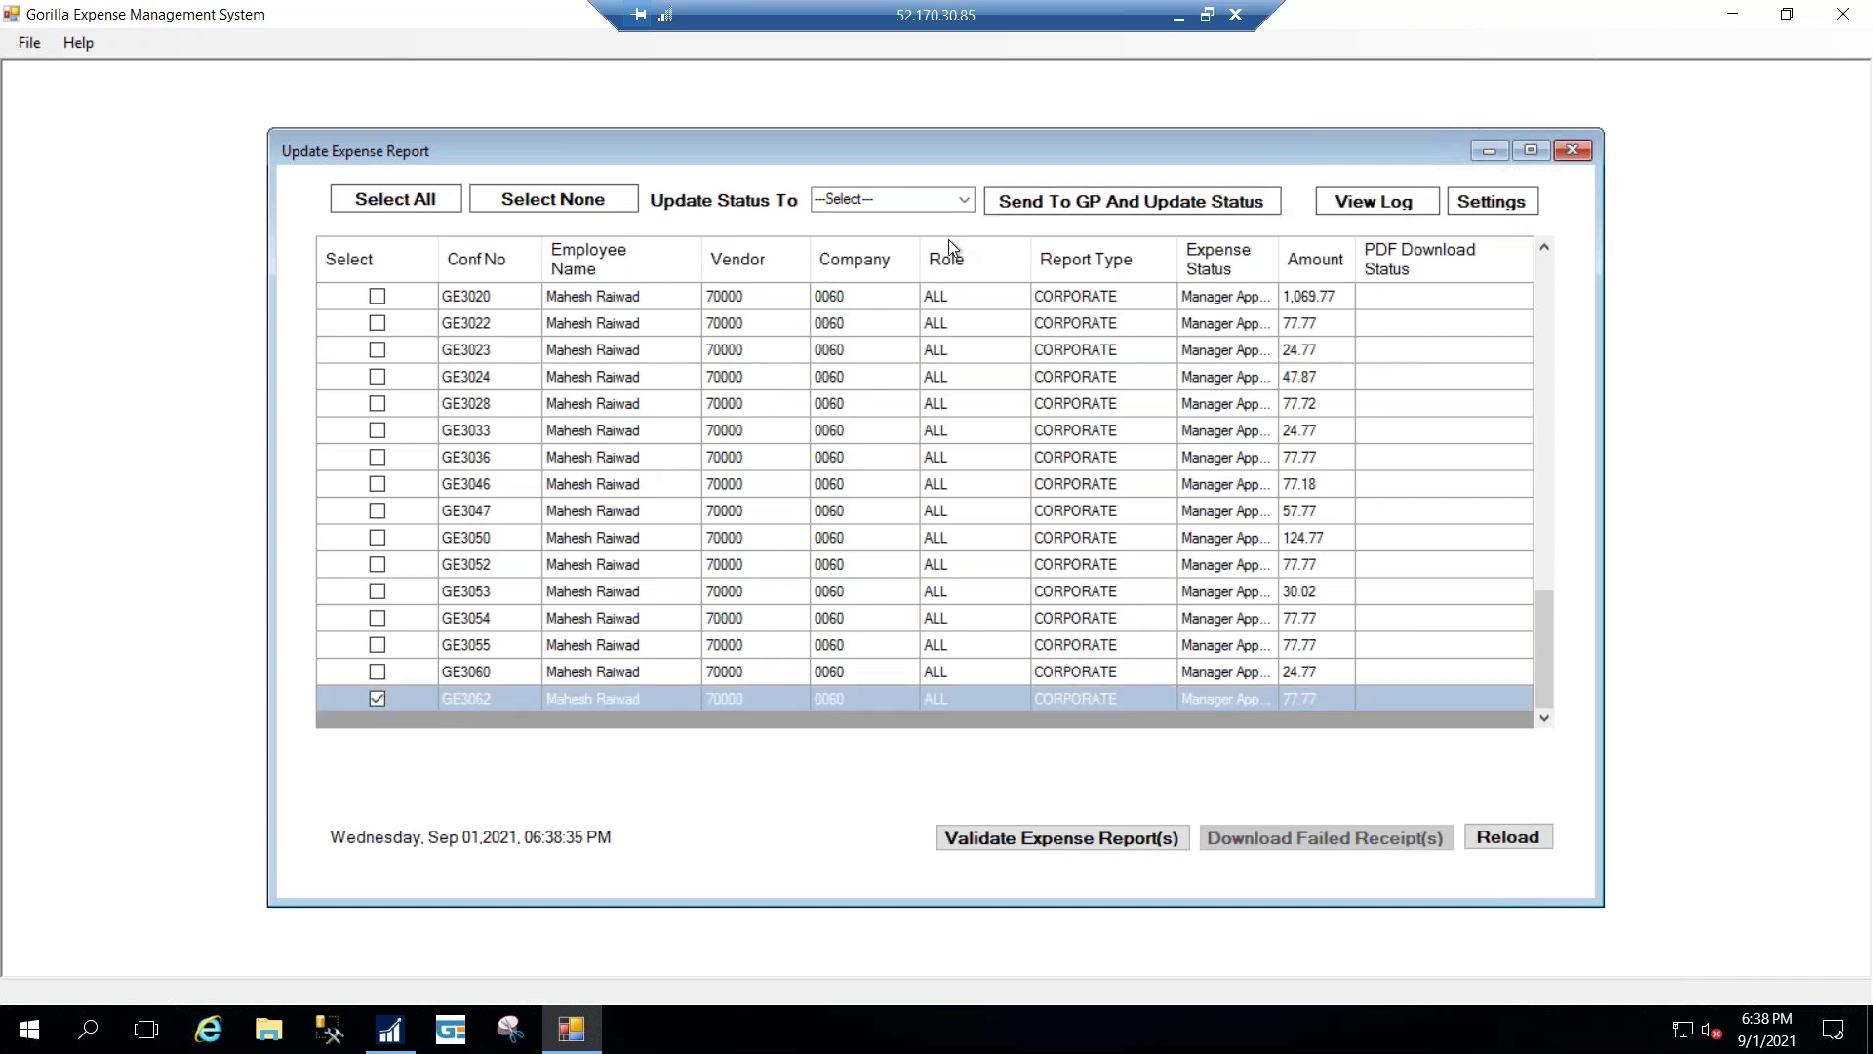
- Set the status update to AP Approved and send the selected expense report to GP
left_click(958, 200)
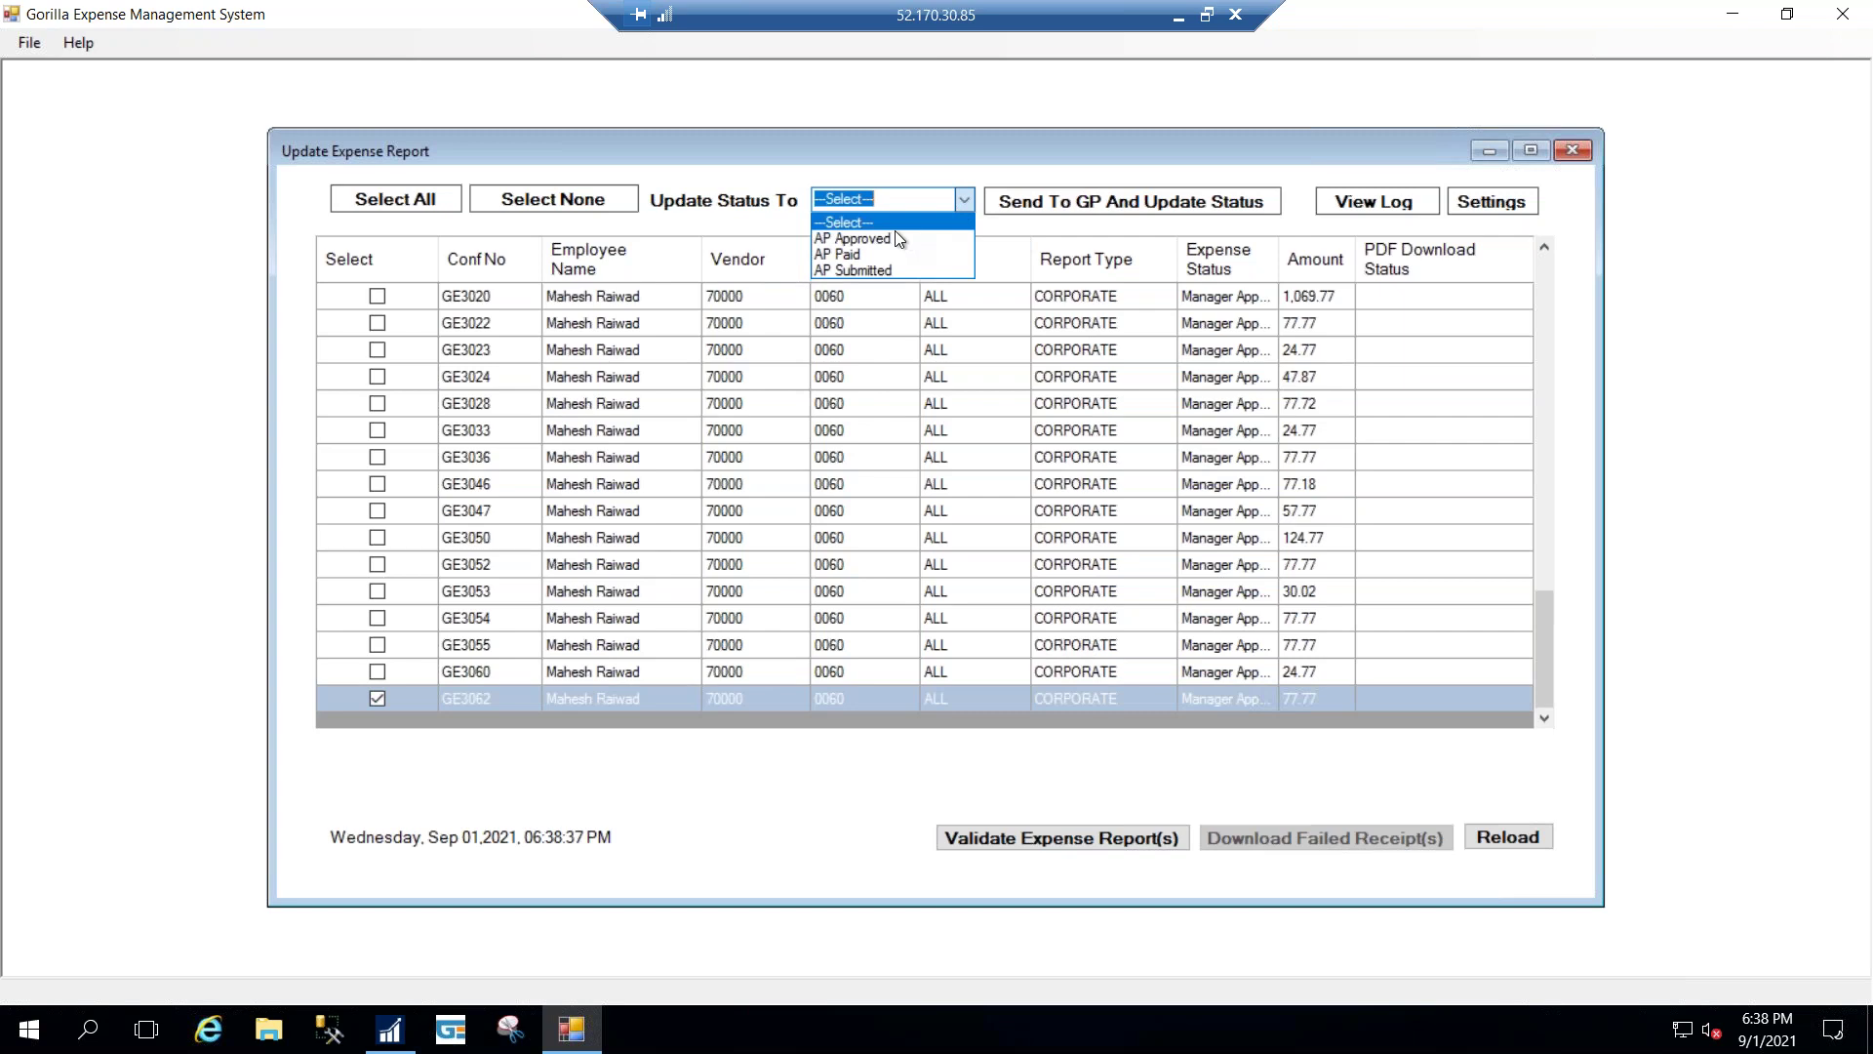
left_click(895, 238)
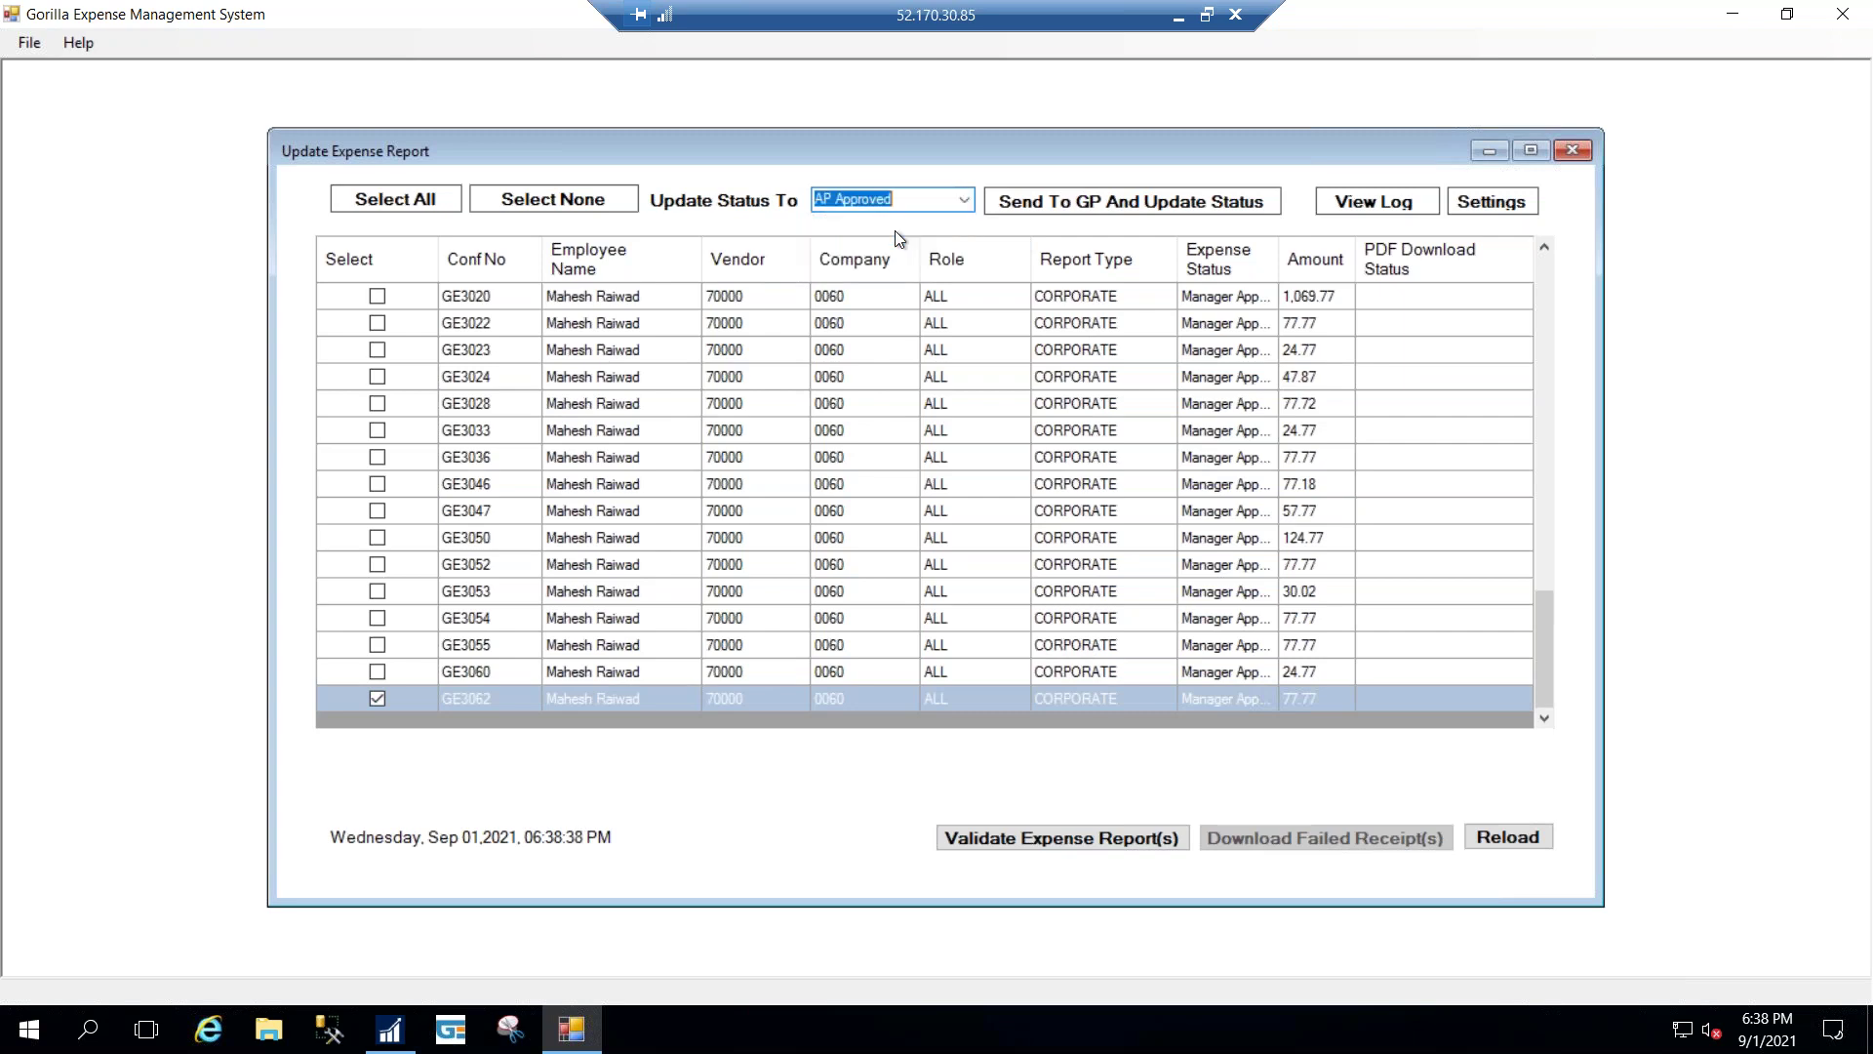
left_click(1088, 202)
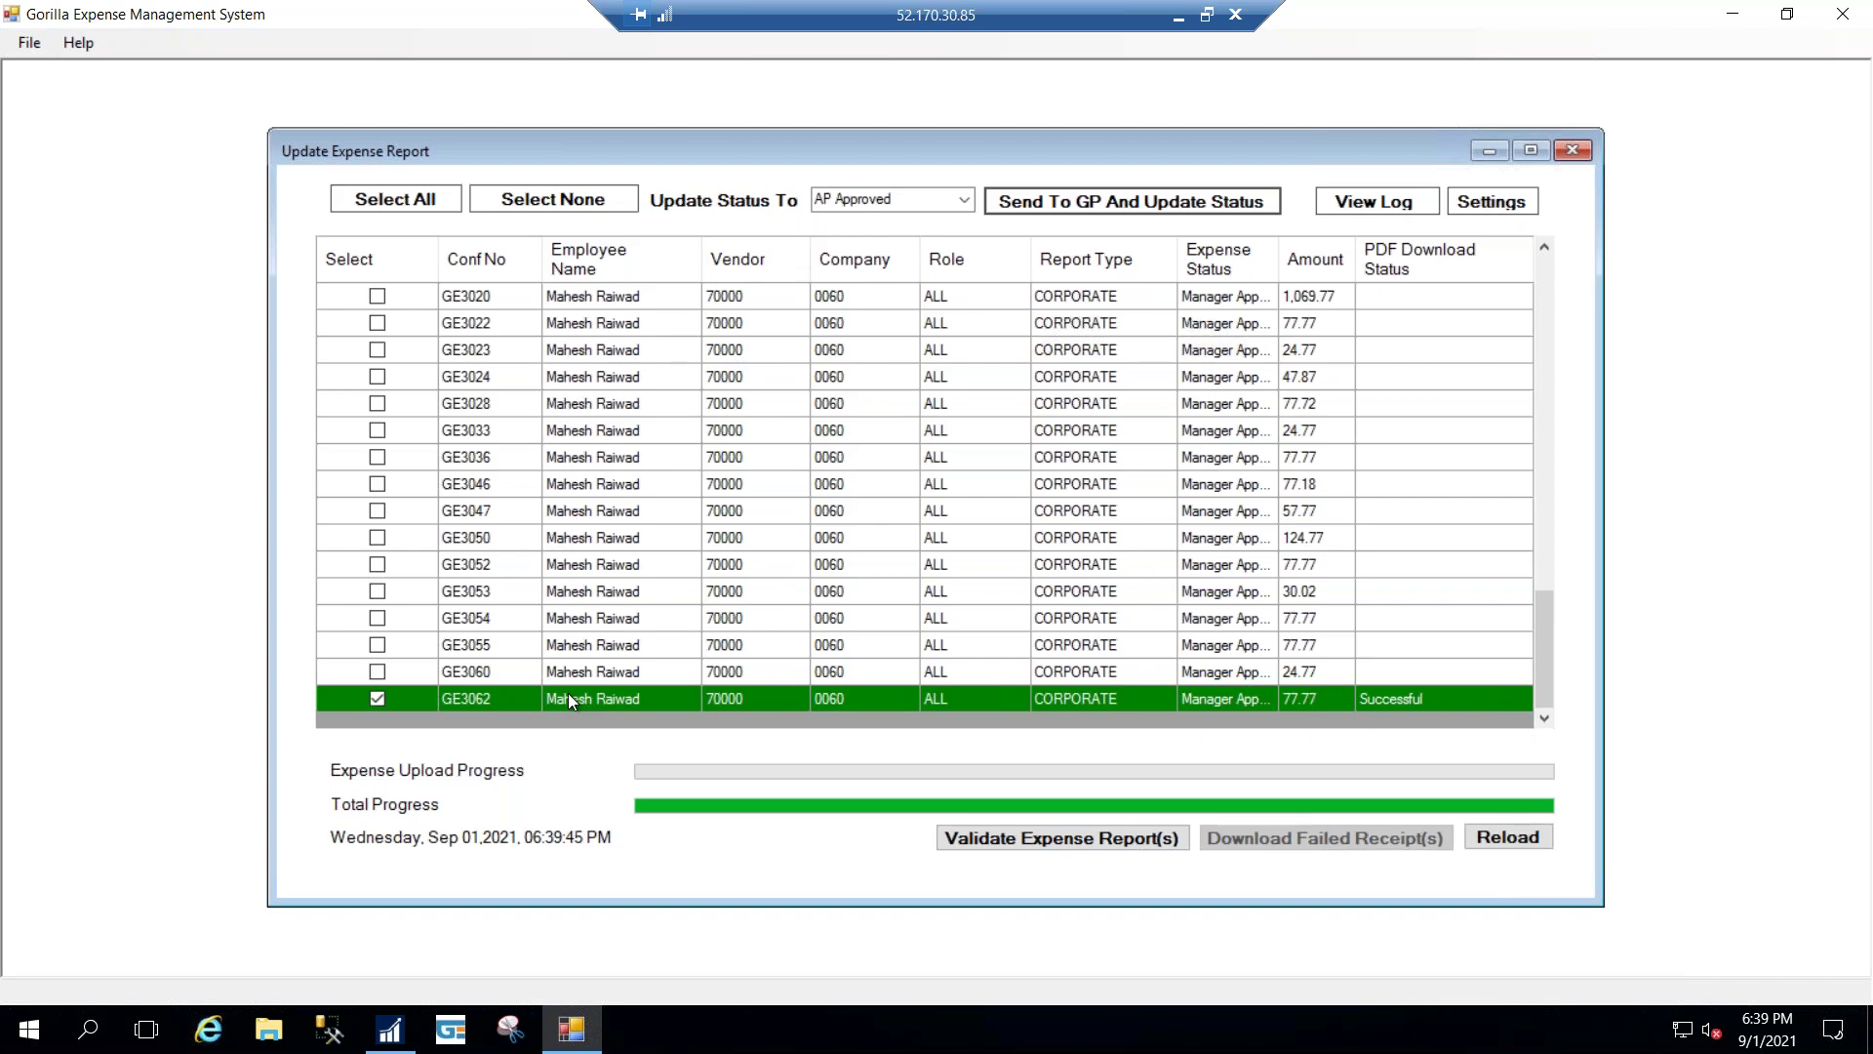
- Switch to Microsoft Dynamics GP and locate the exported report's two GORILLA batch vouchers in the Payables Transaction Entry lookup
left_click(389, 1034)
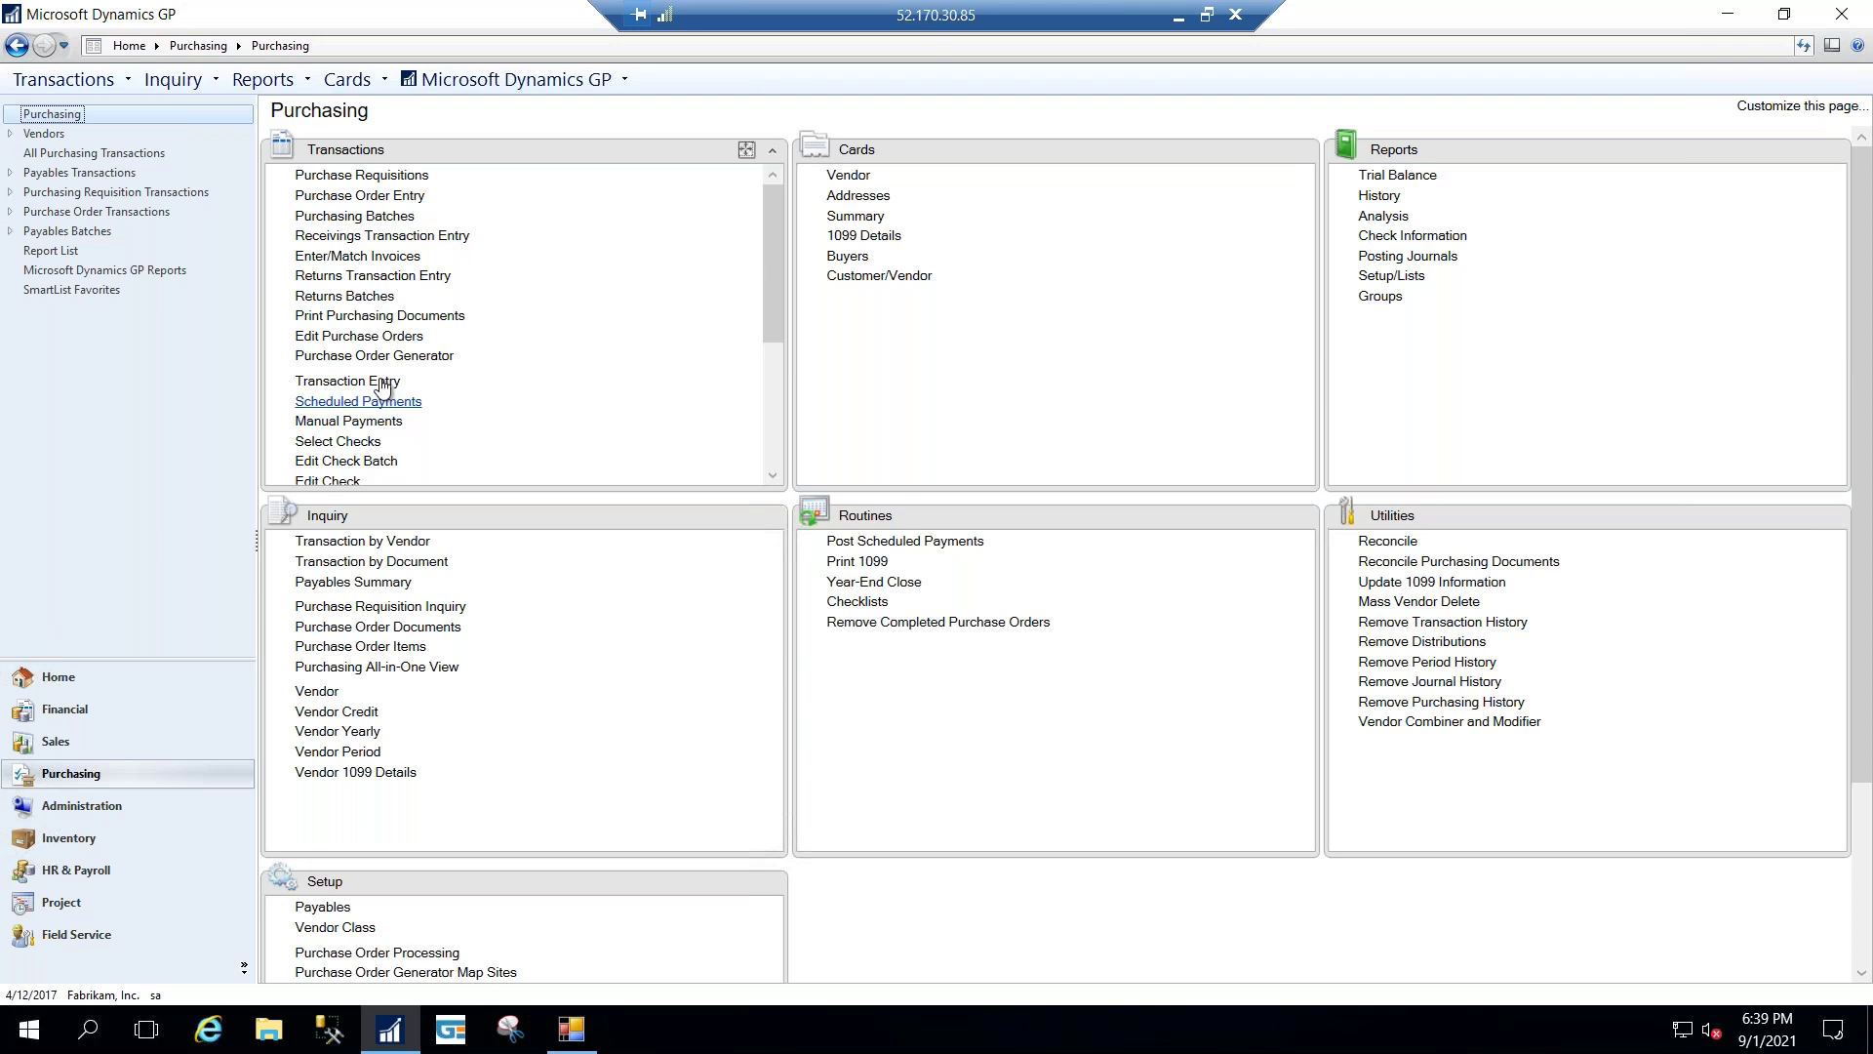
left_click(349, 381)
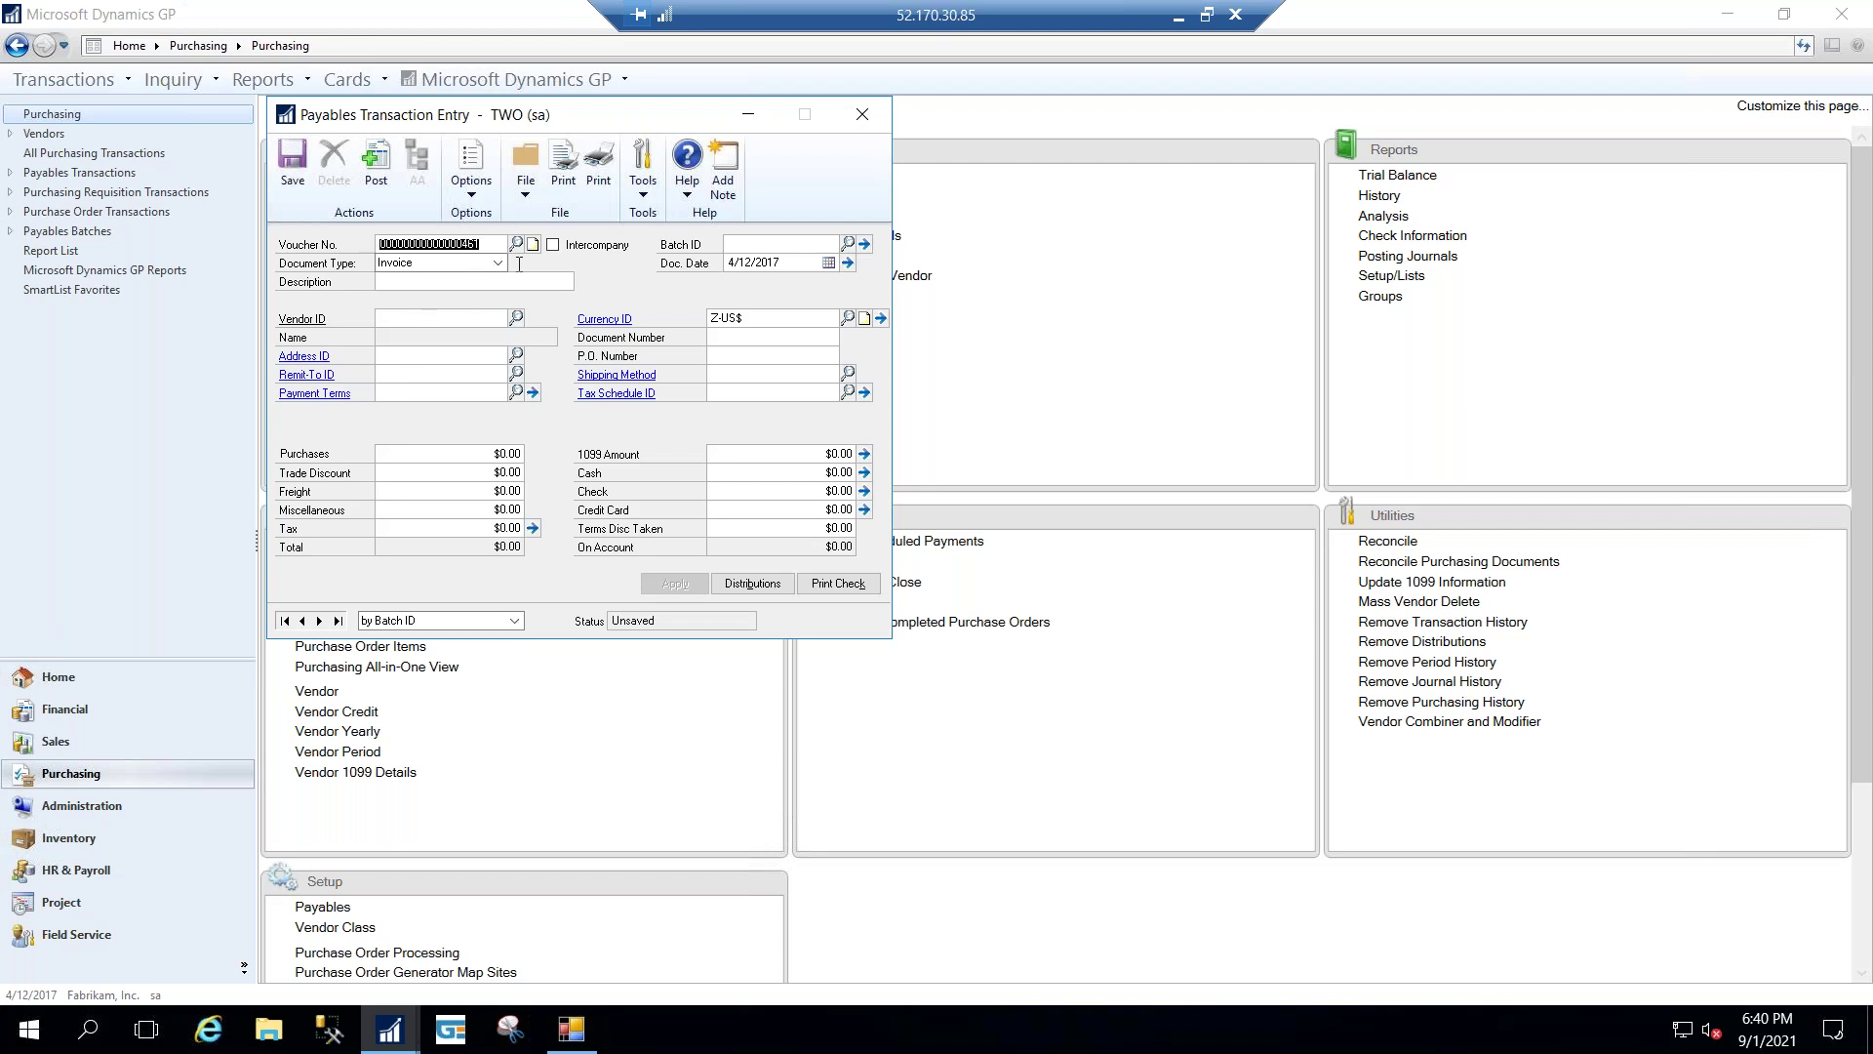
left_click(514, 244)
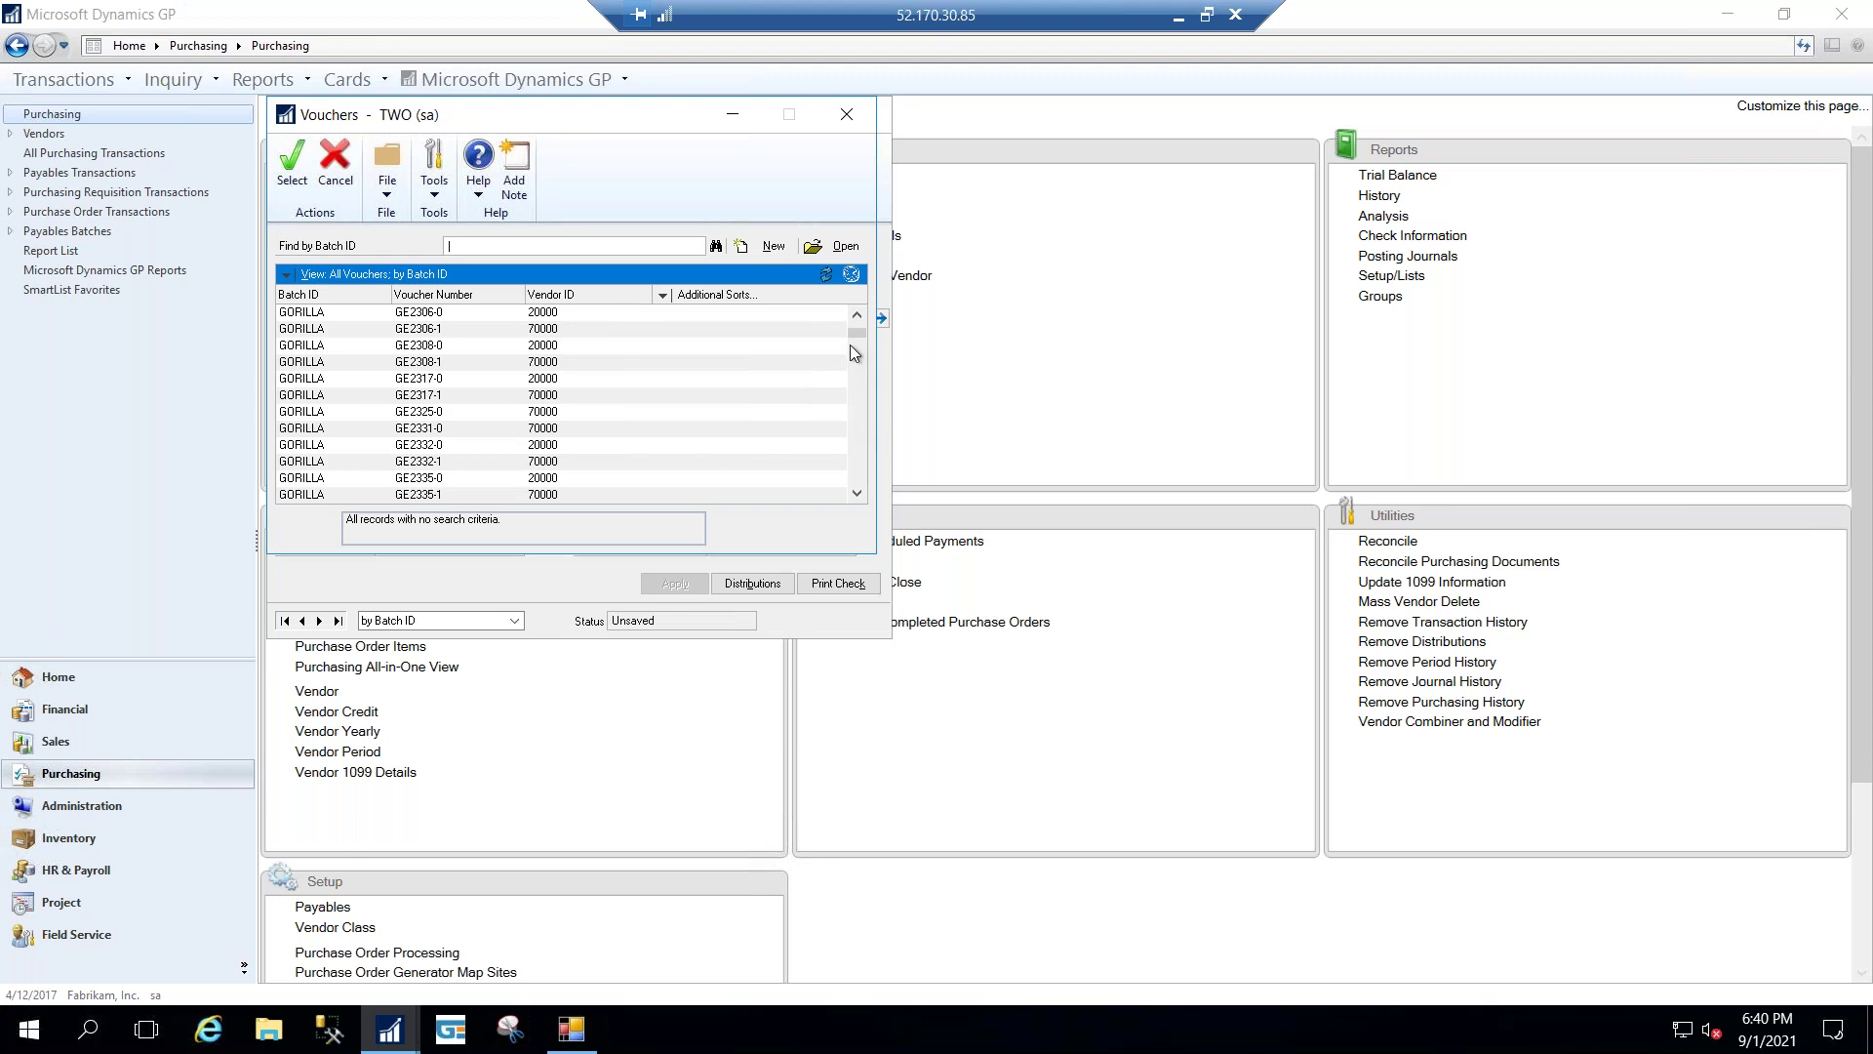
left_click_drag(850, 341, 860, 430)
left_click(441, 478)
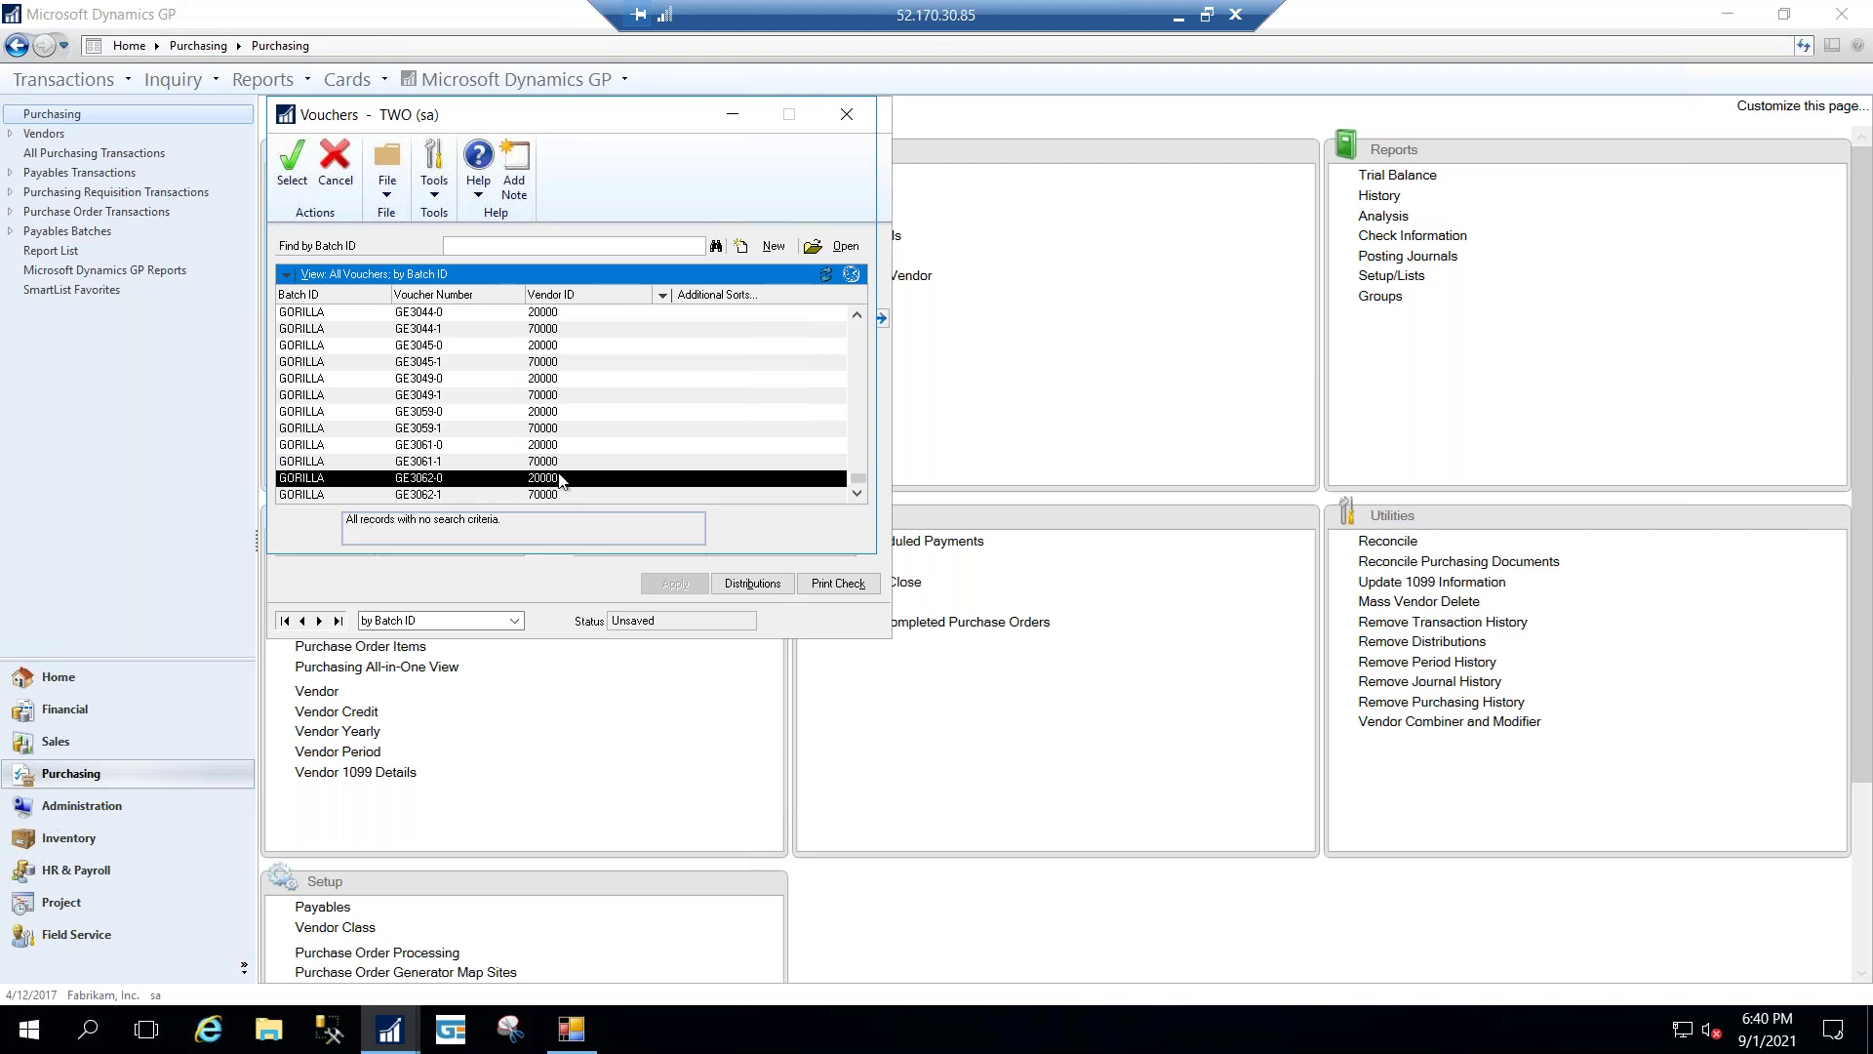
left_click(432, 497)
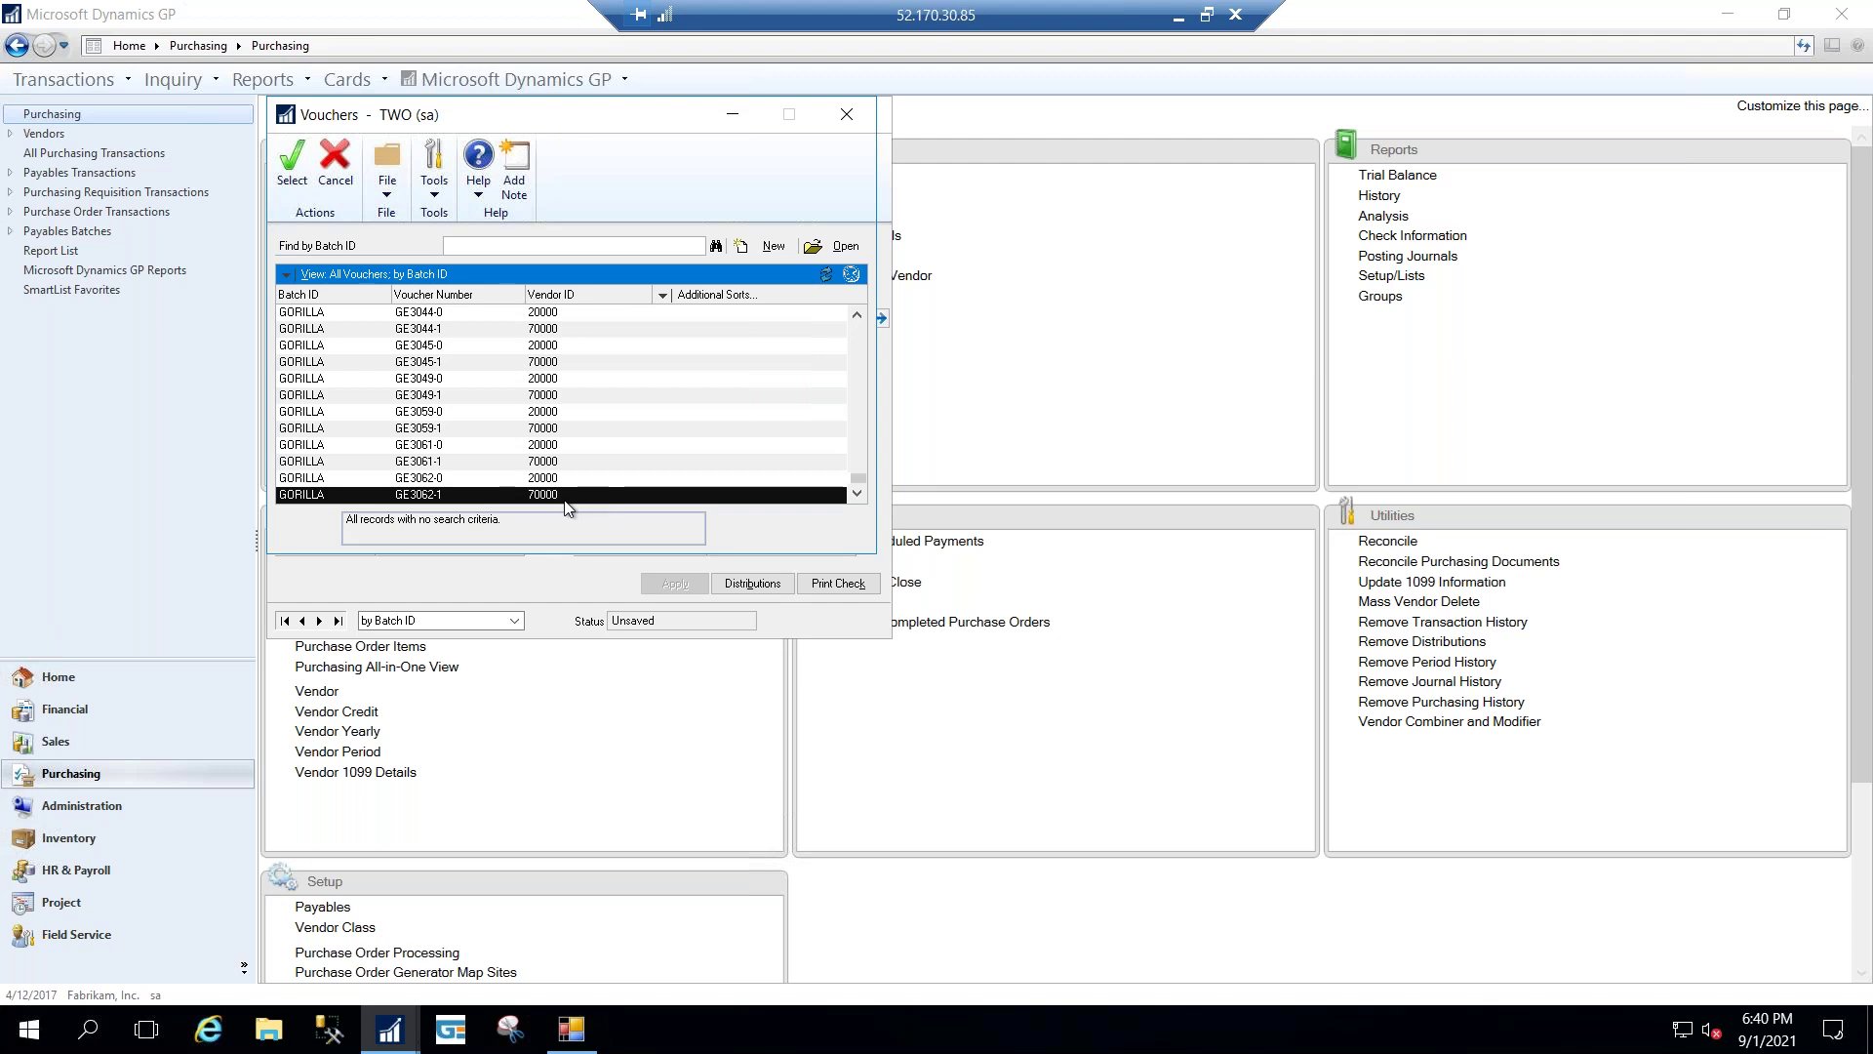
- Open the exported report's AMEX voucher, review its account distributions and close them
left_click(542, 479)
double_click(542, 479)
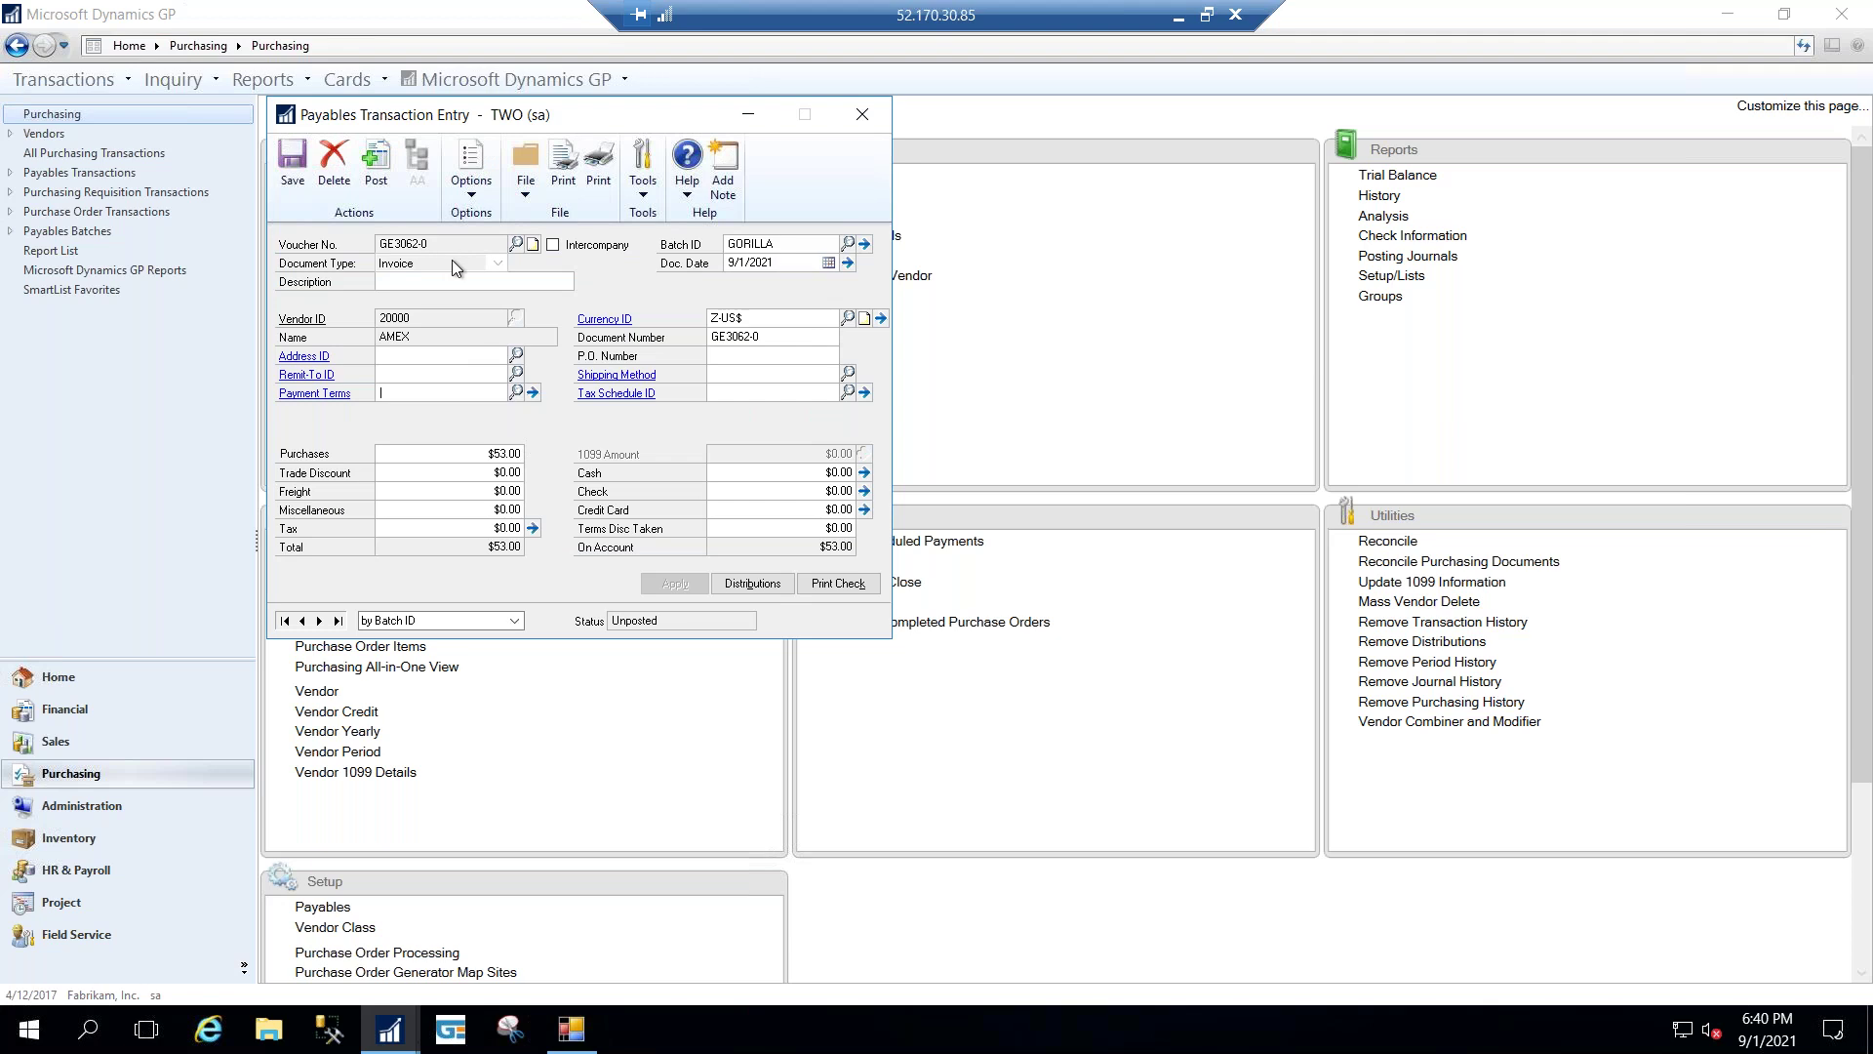
left_click(744, 583)
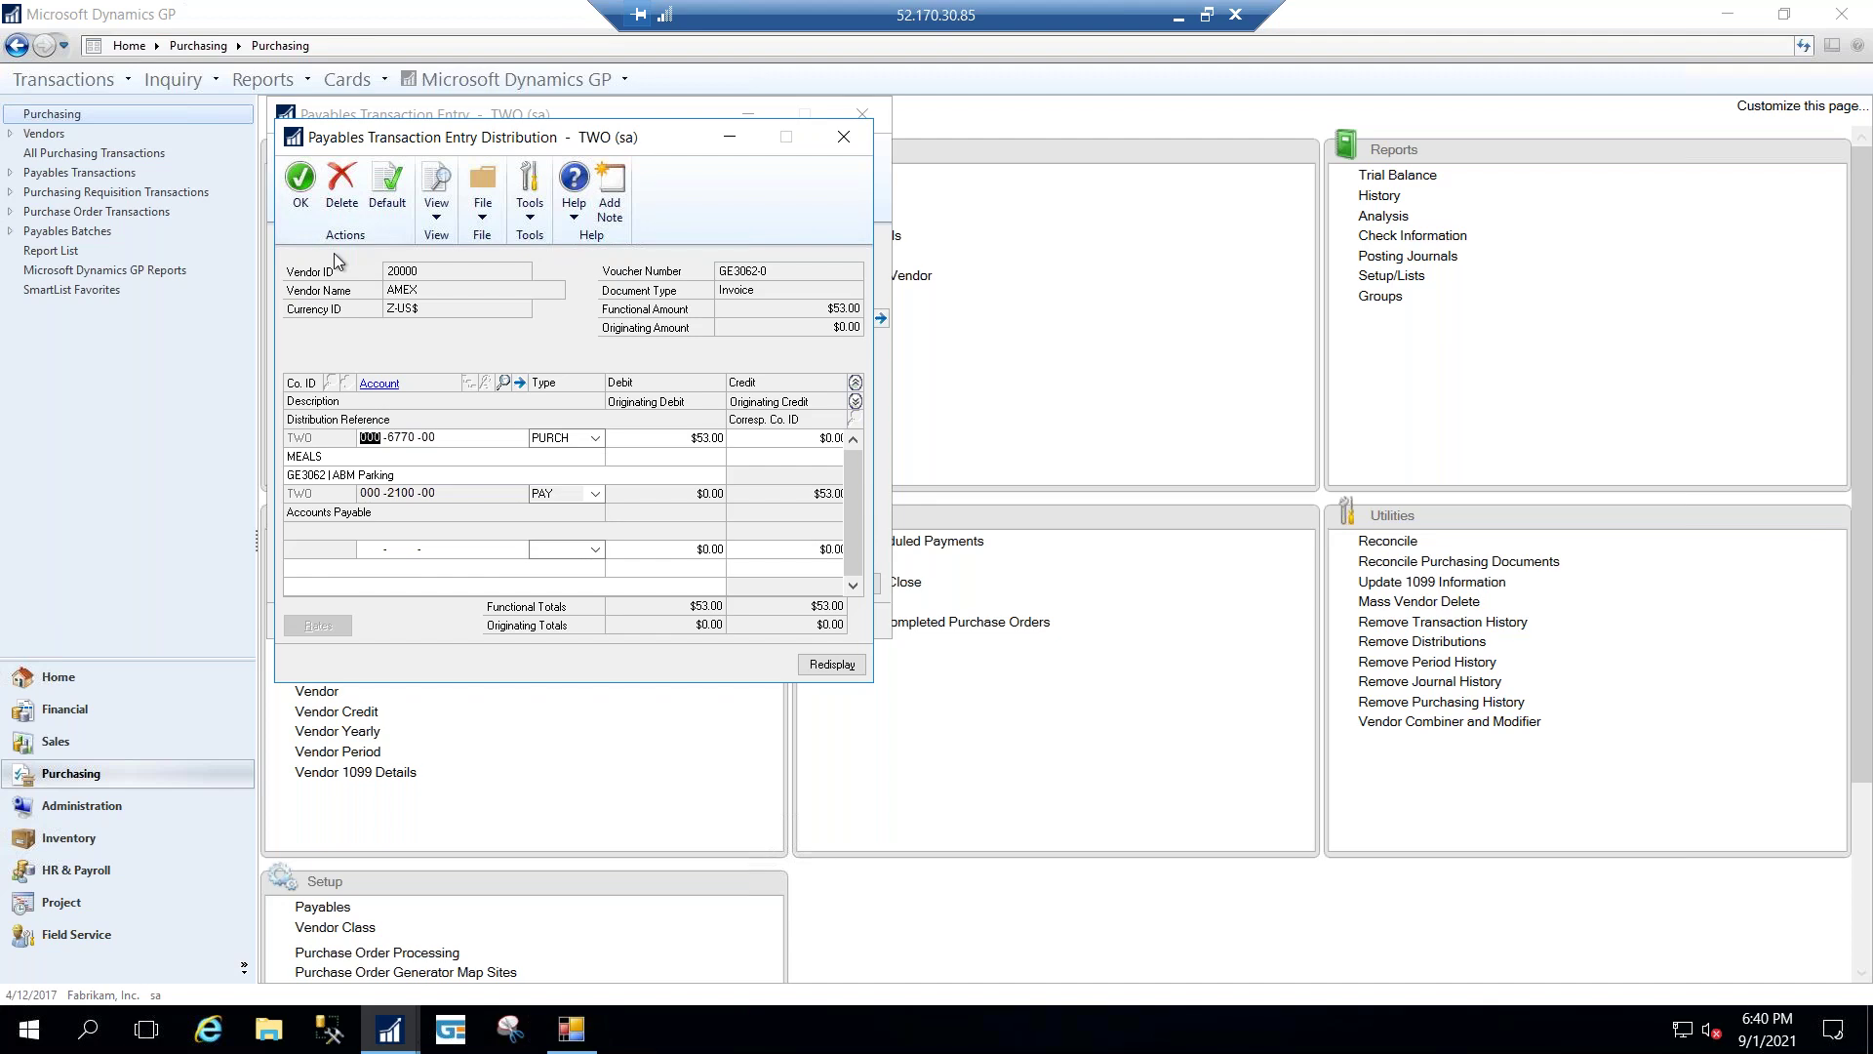
left_click(302, 190)
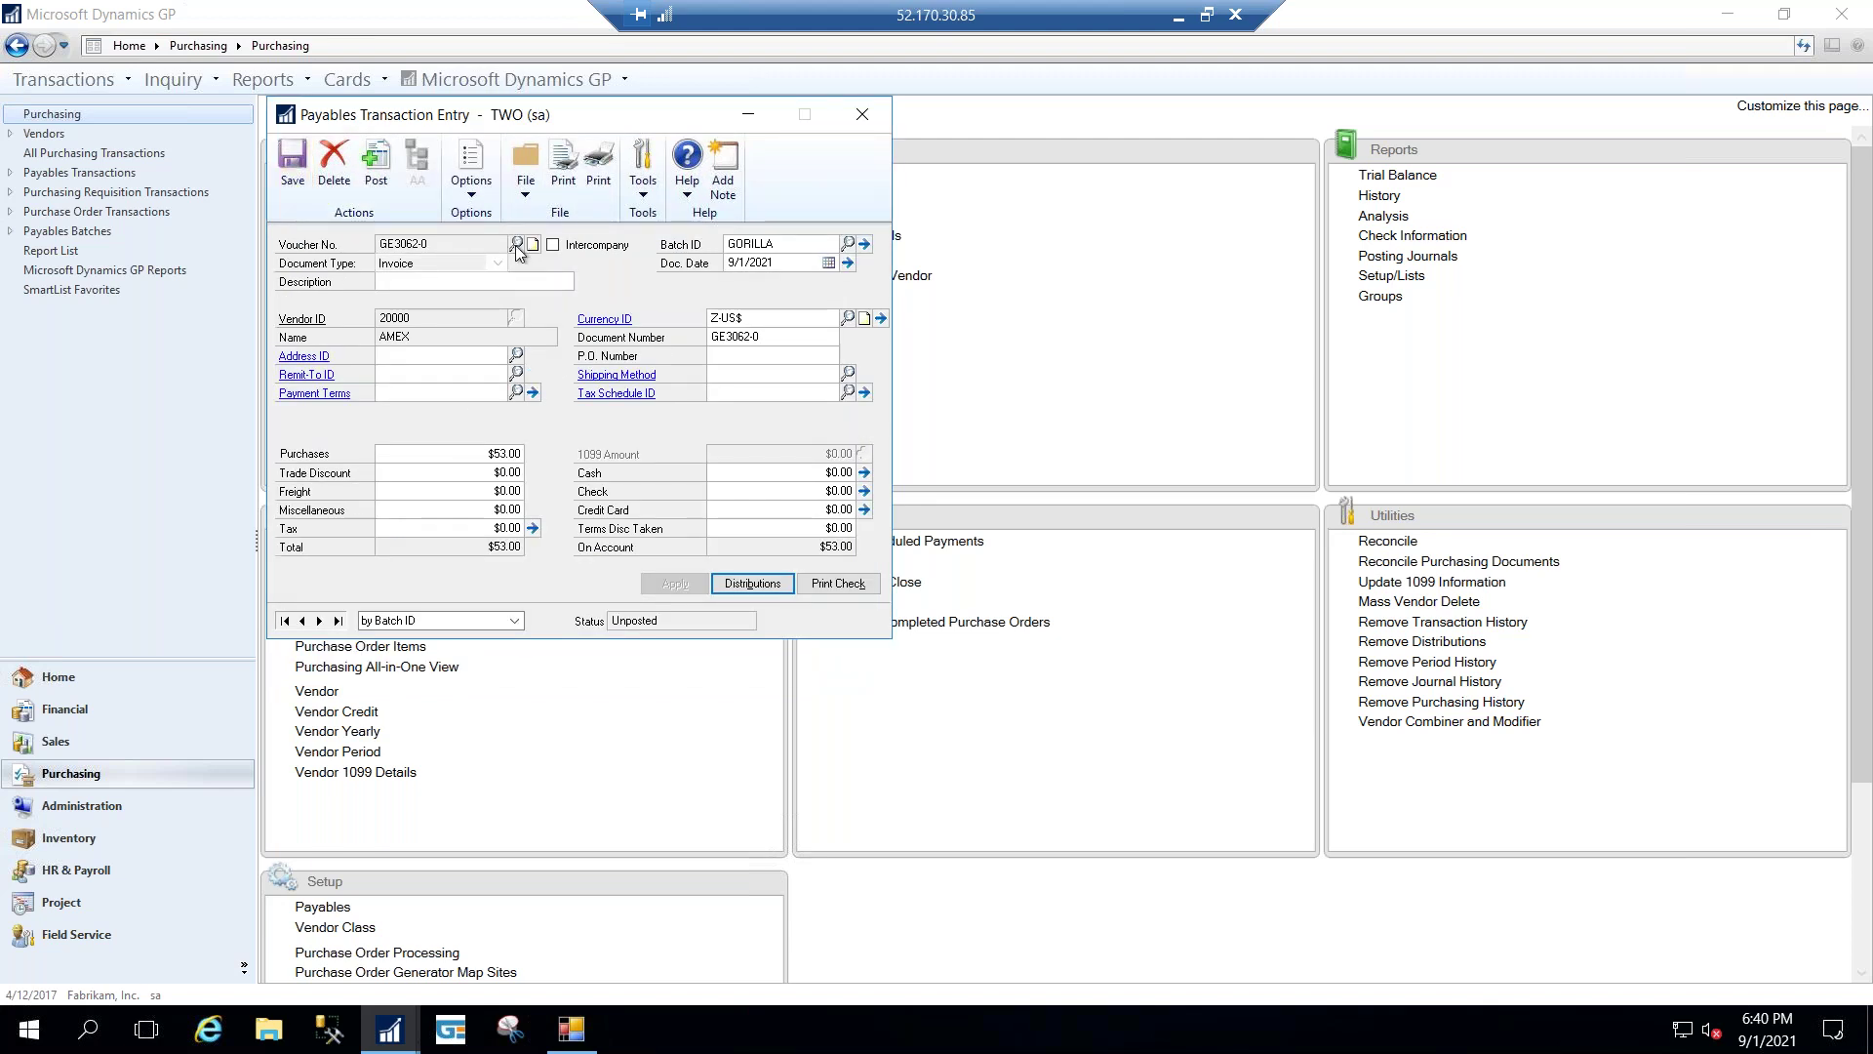
- Open the exported report's employee voucher, saving the AMEX transaction on the way, and view its account distributions
left_click(516, 244)
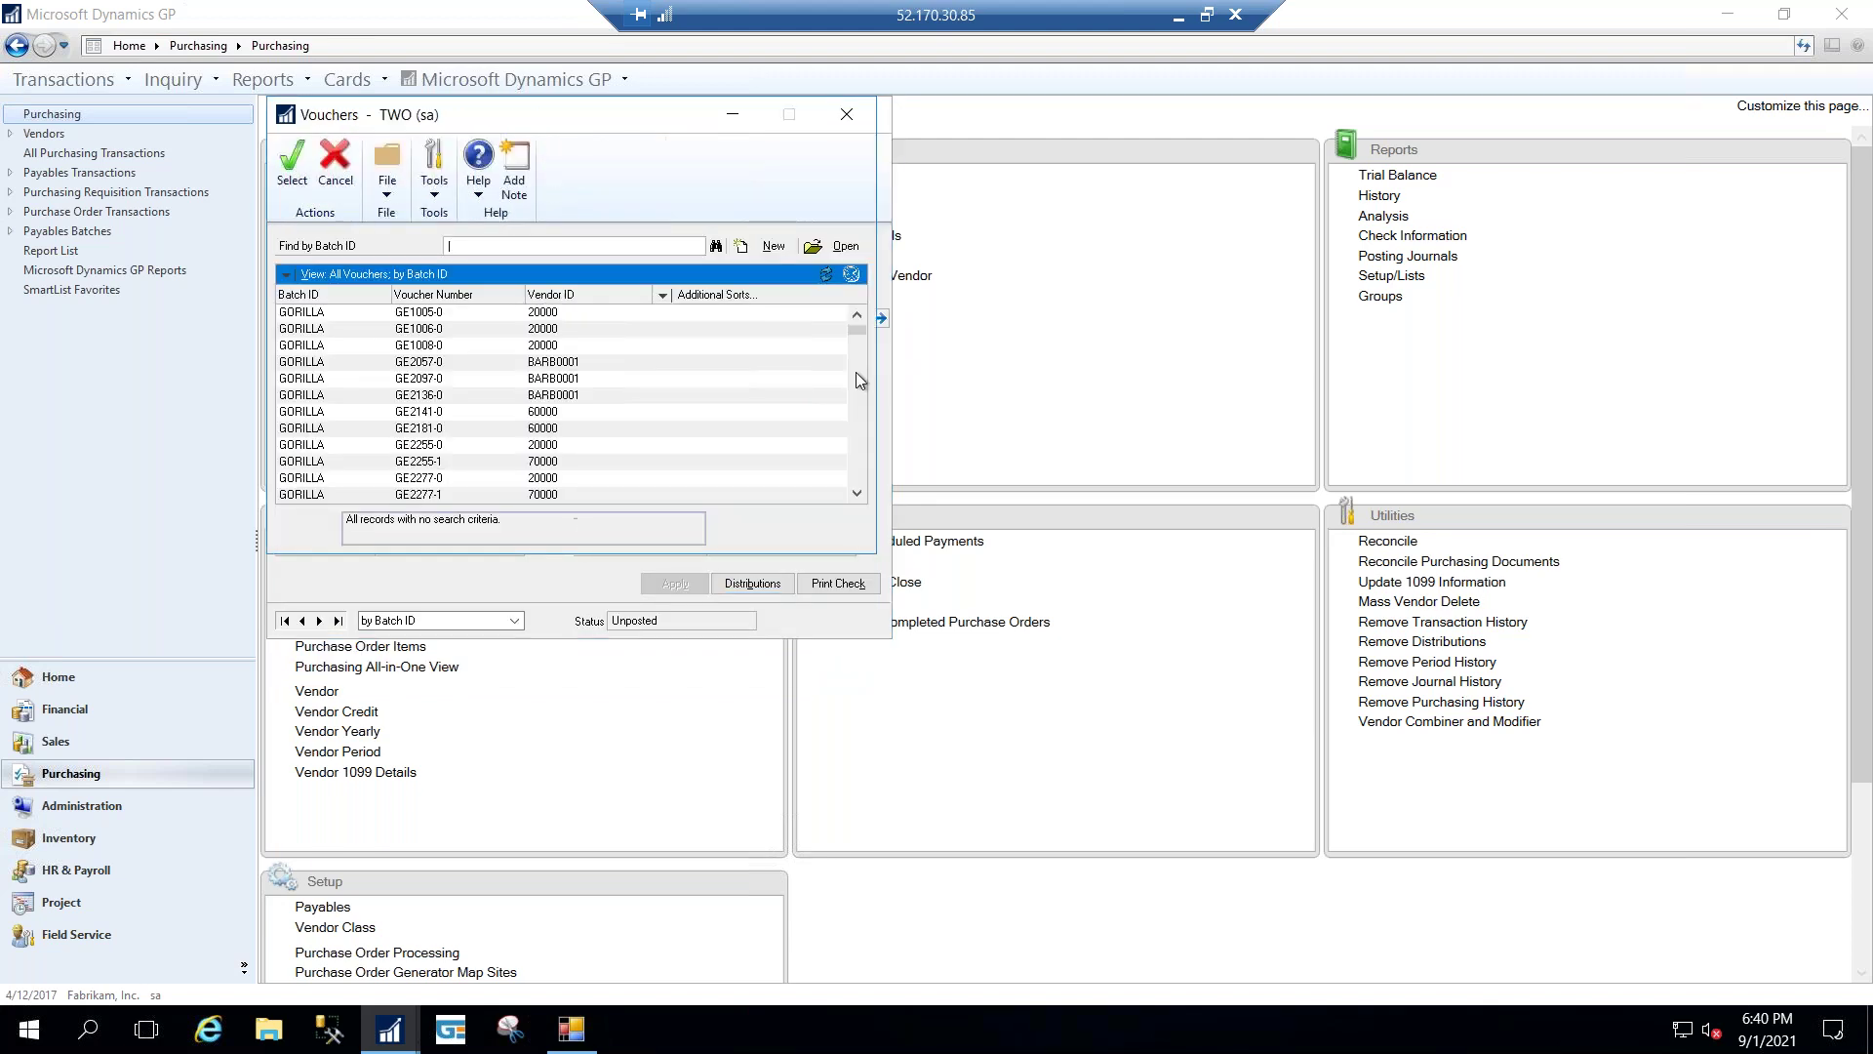
left_click_drag(856, 332, 868, 493)
left_click(441, 493)
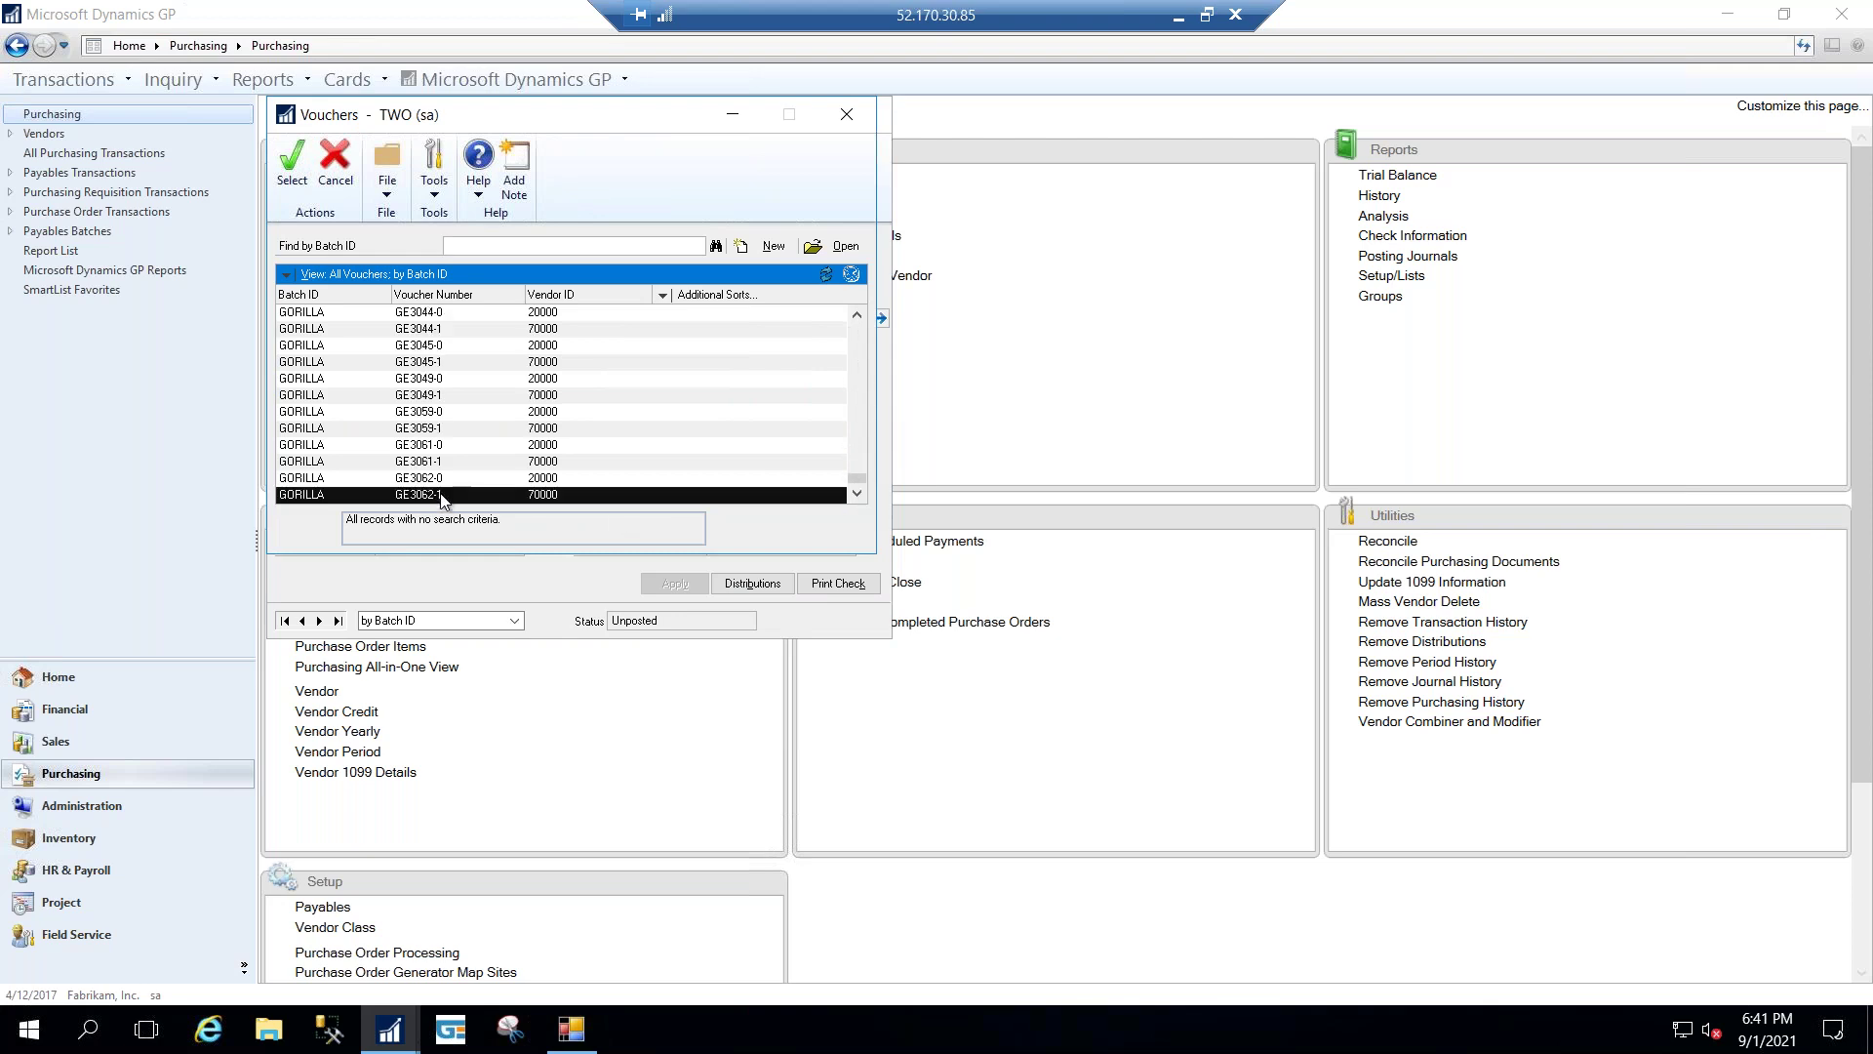
double_click(450, 496)
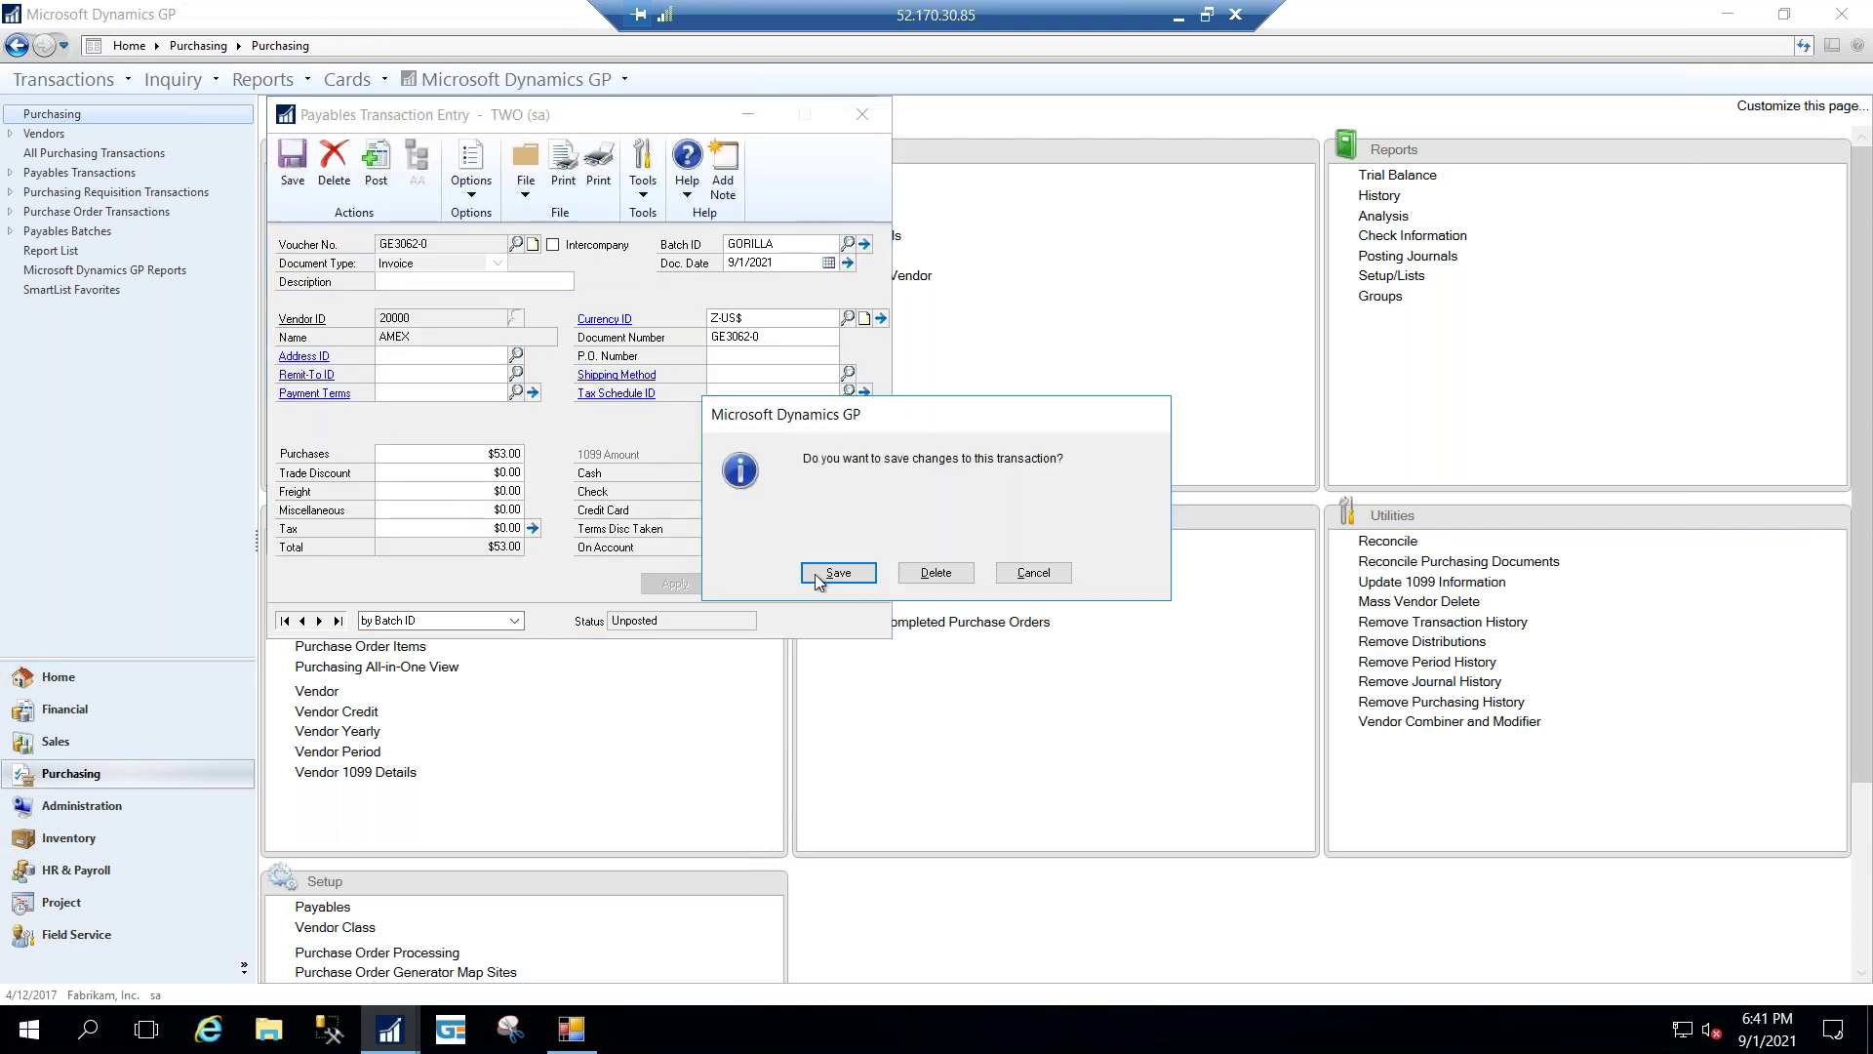
left_click(825, 578)
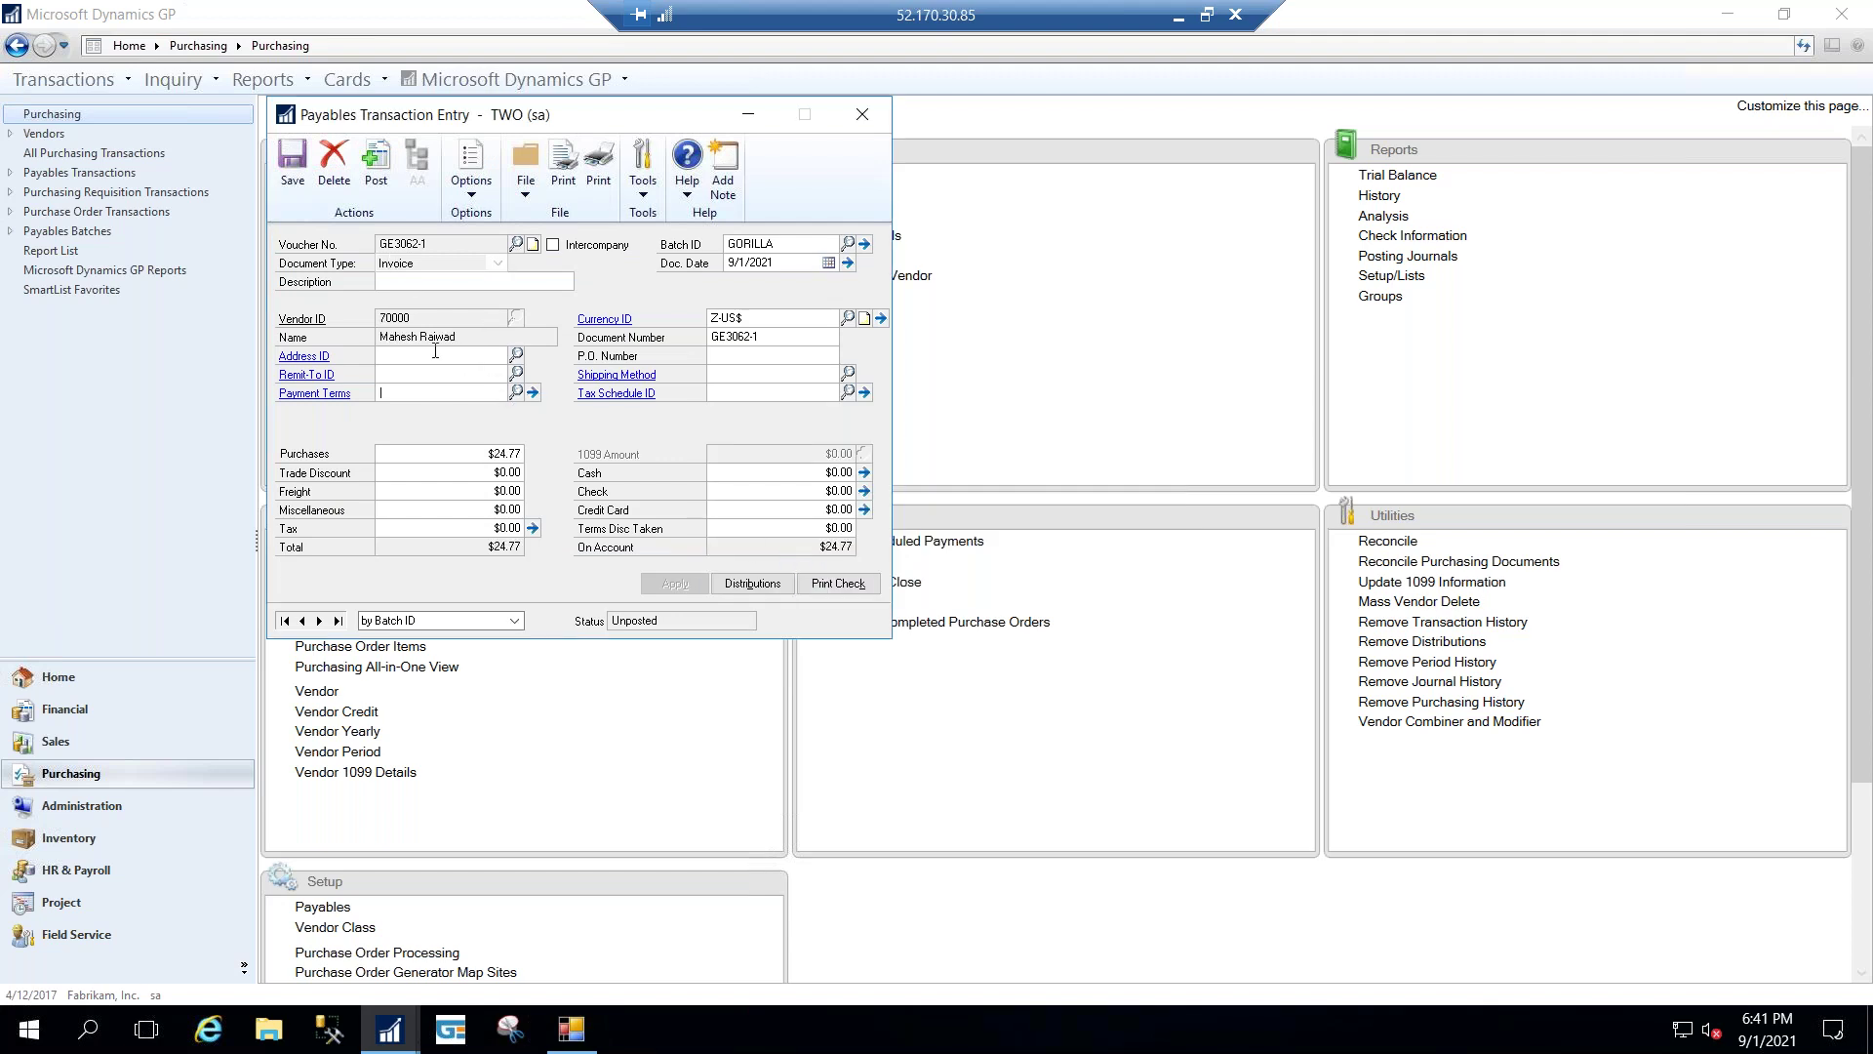
left_click(752, 582)
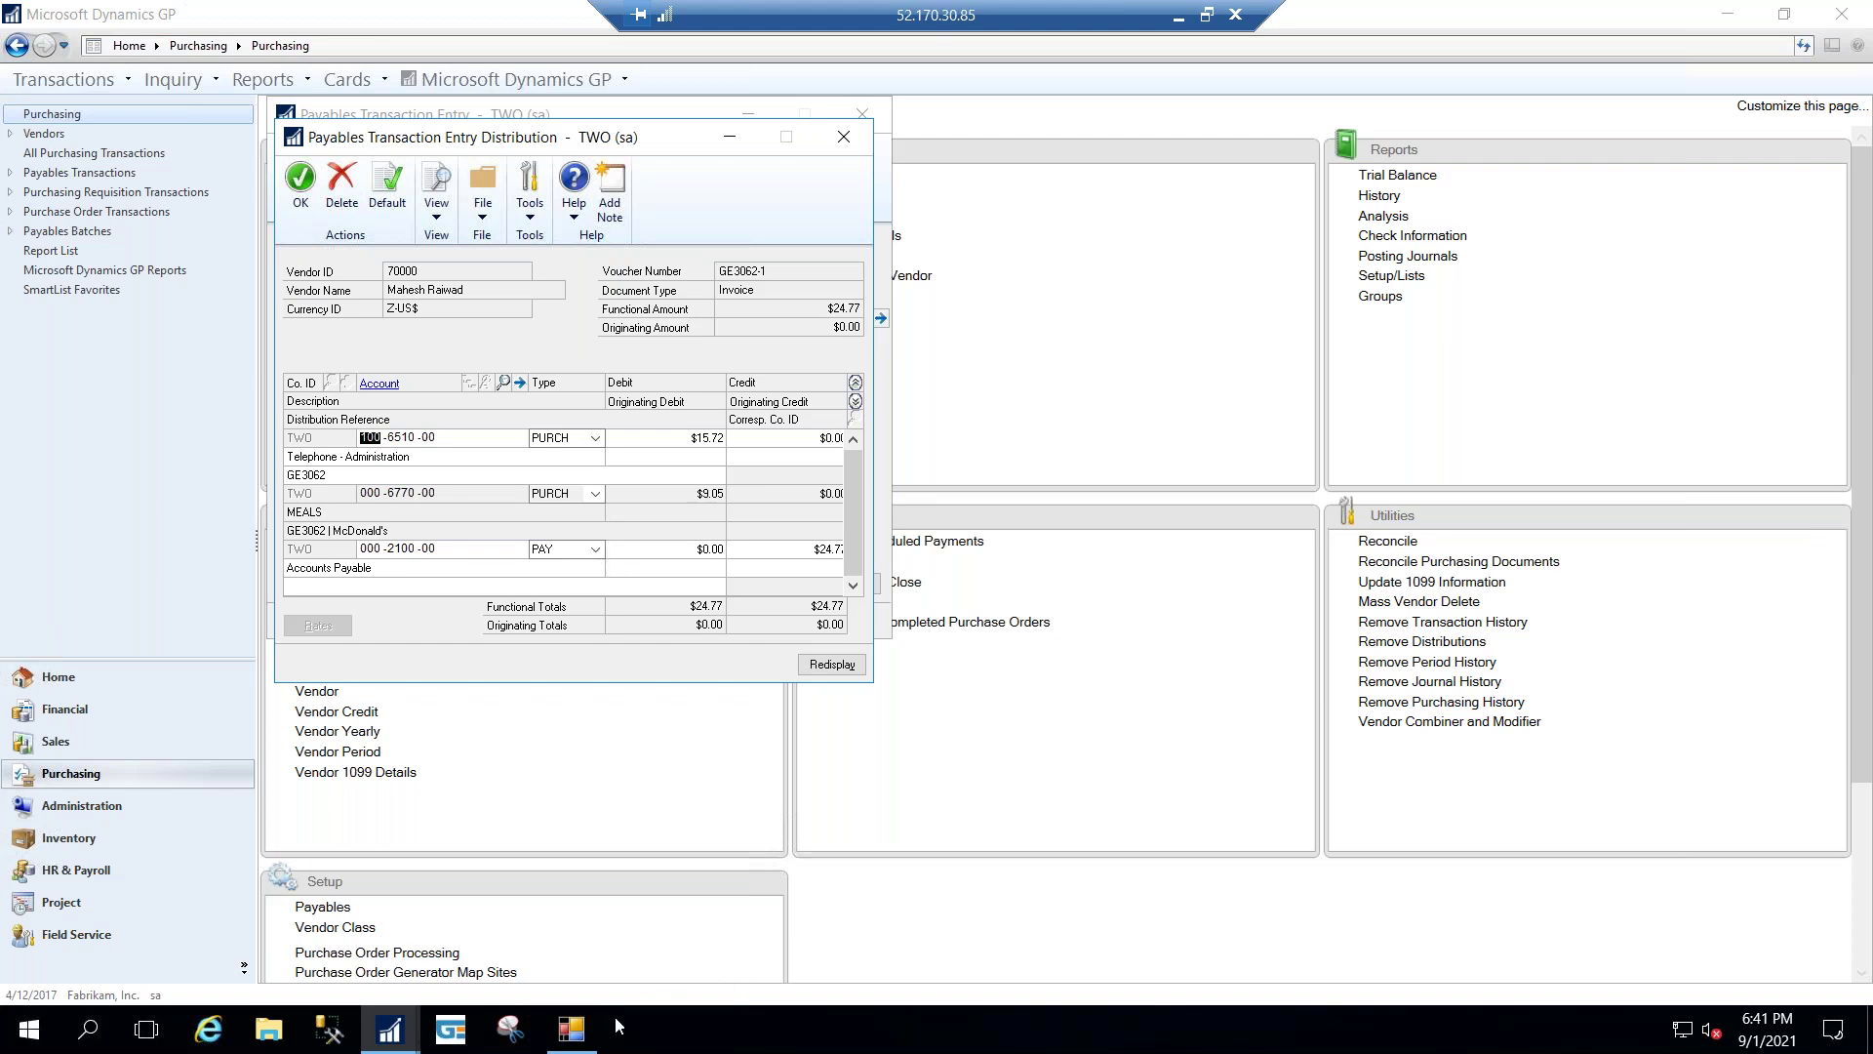
- Switch back to the Gorilla Expense Management System and reload the list of expense reports
mouse_move(585, 1040)
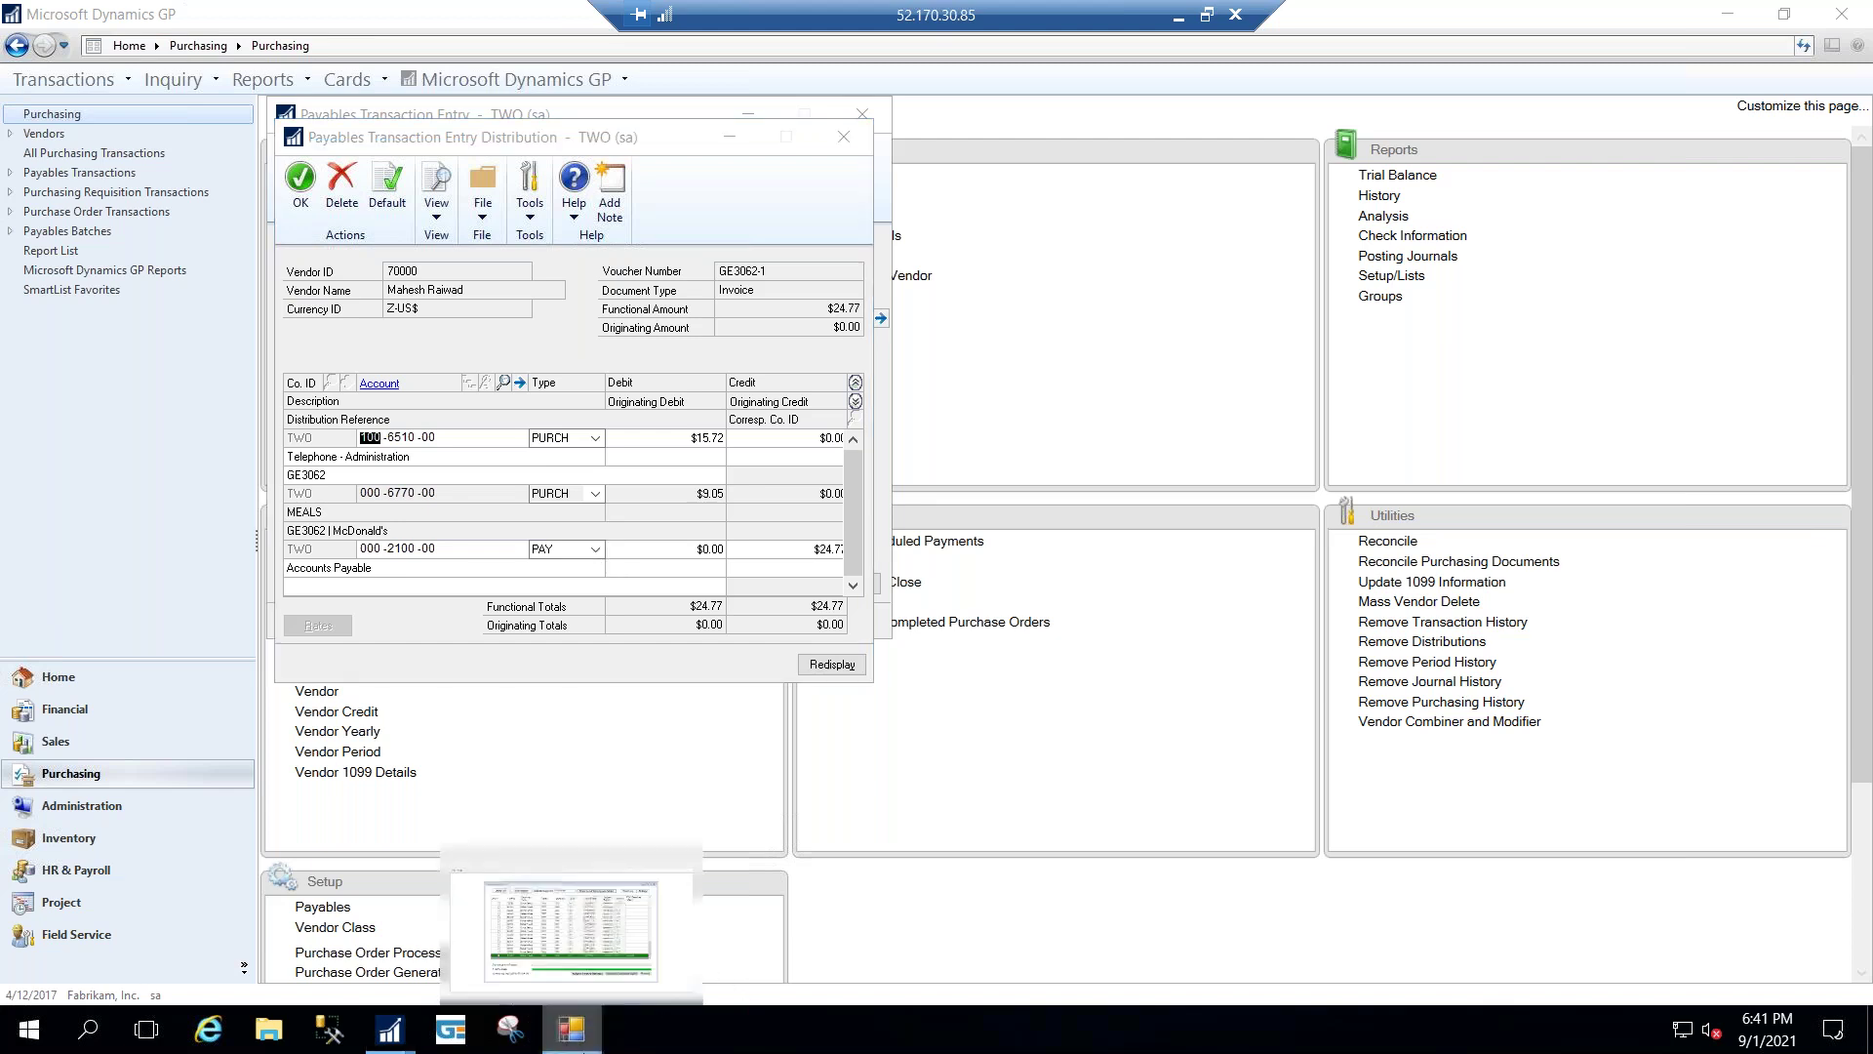
left_click(583, 920)
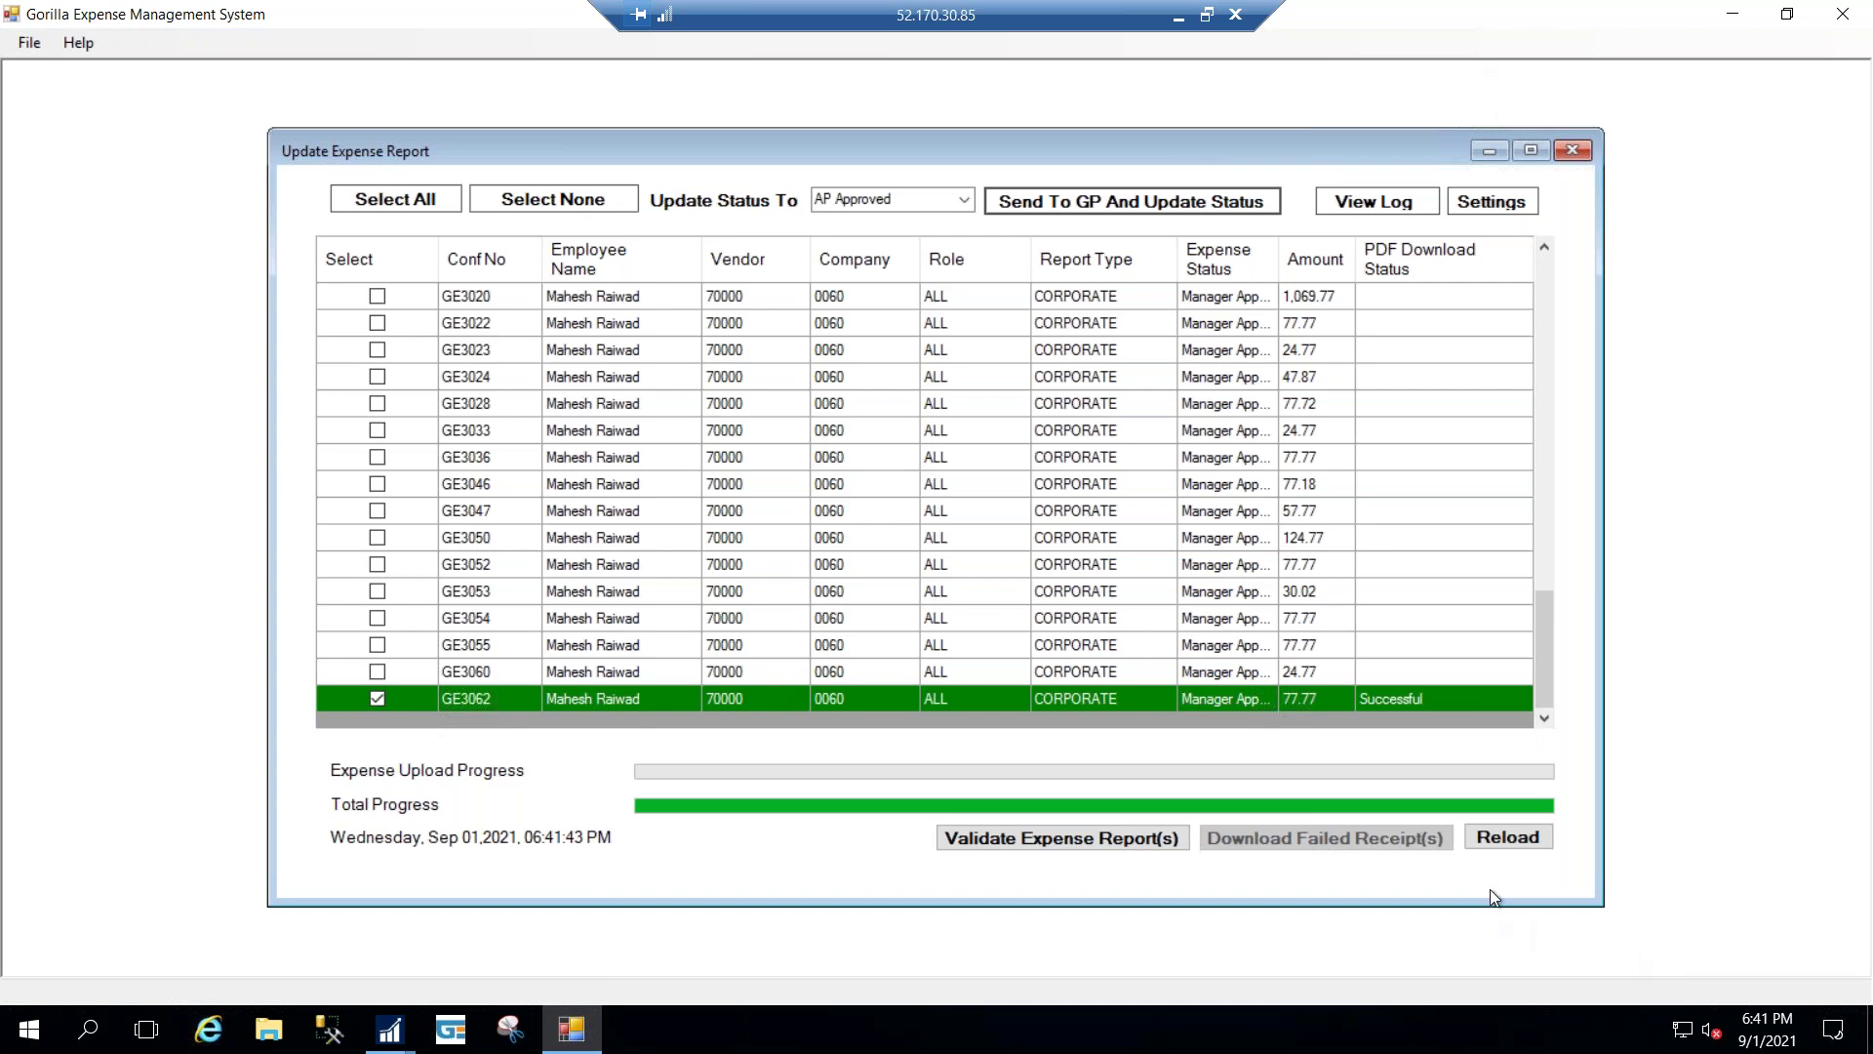
left_click(1507, 841)
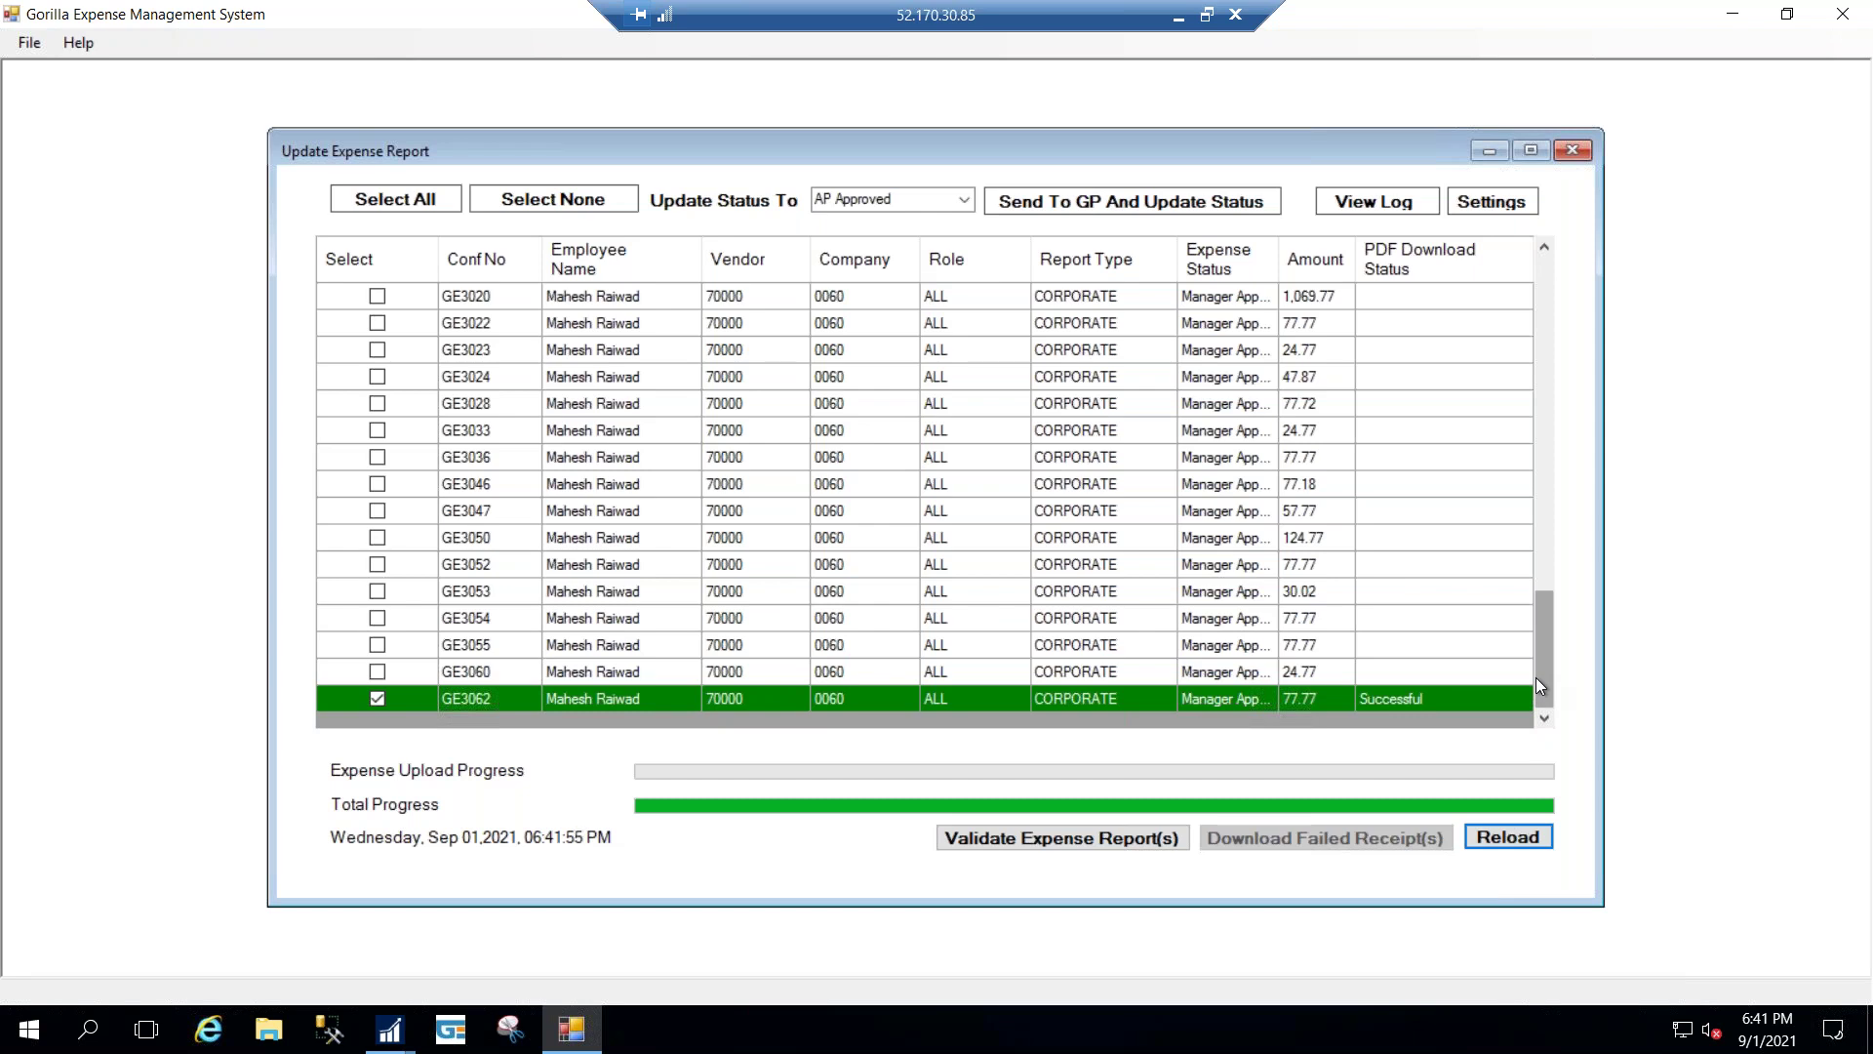
left_click(1508, 839)
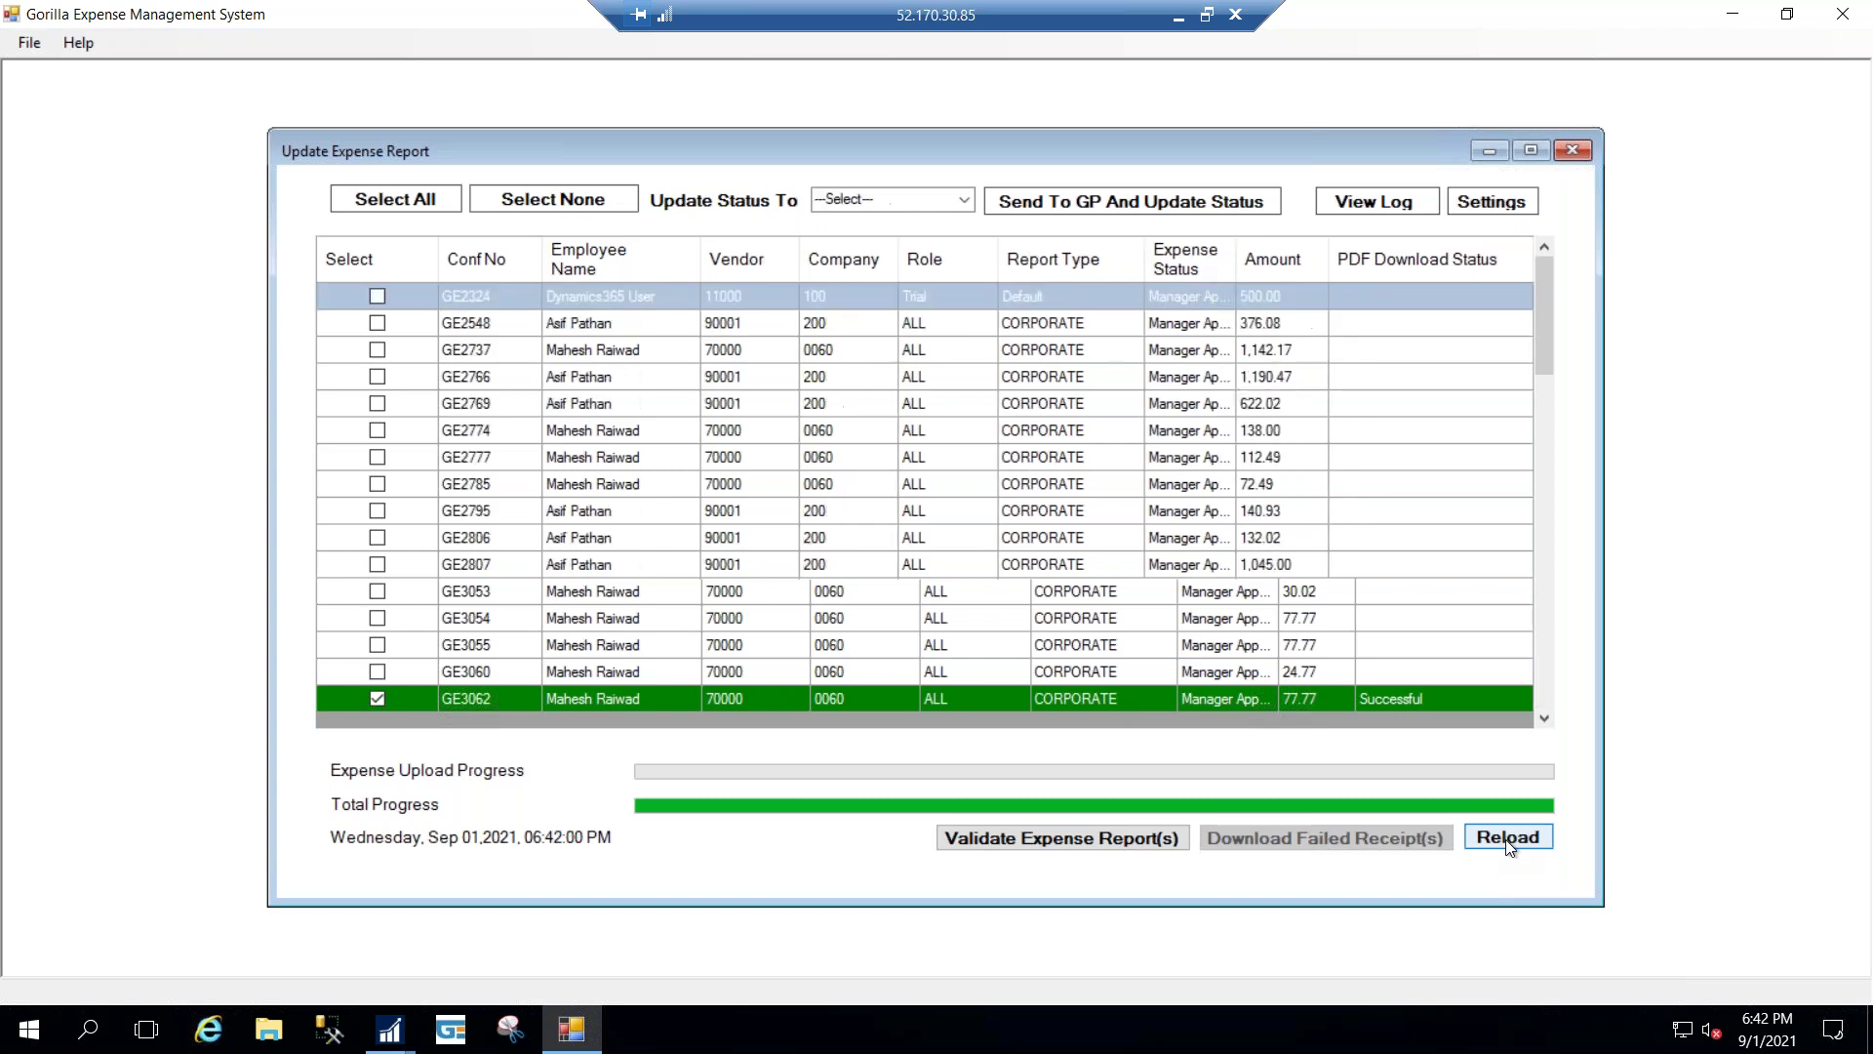
- Check the end of the reloaded list, switch to the browser and refresh report GE3062's page to check its approval status
scroll(1543, 689, "down", 15)
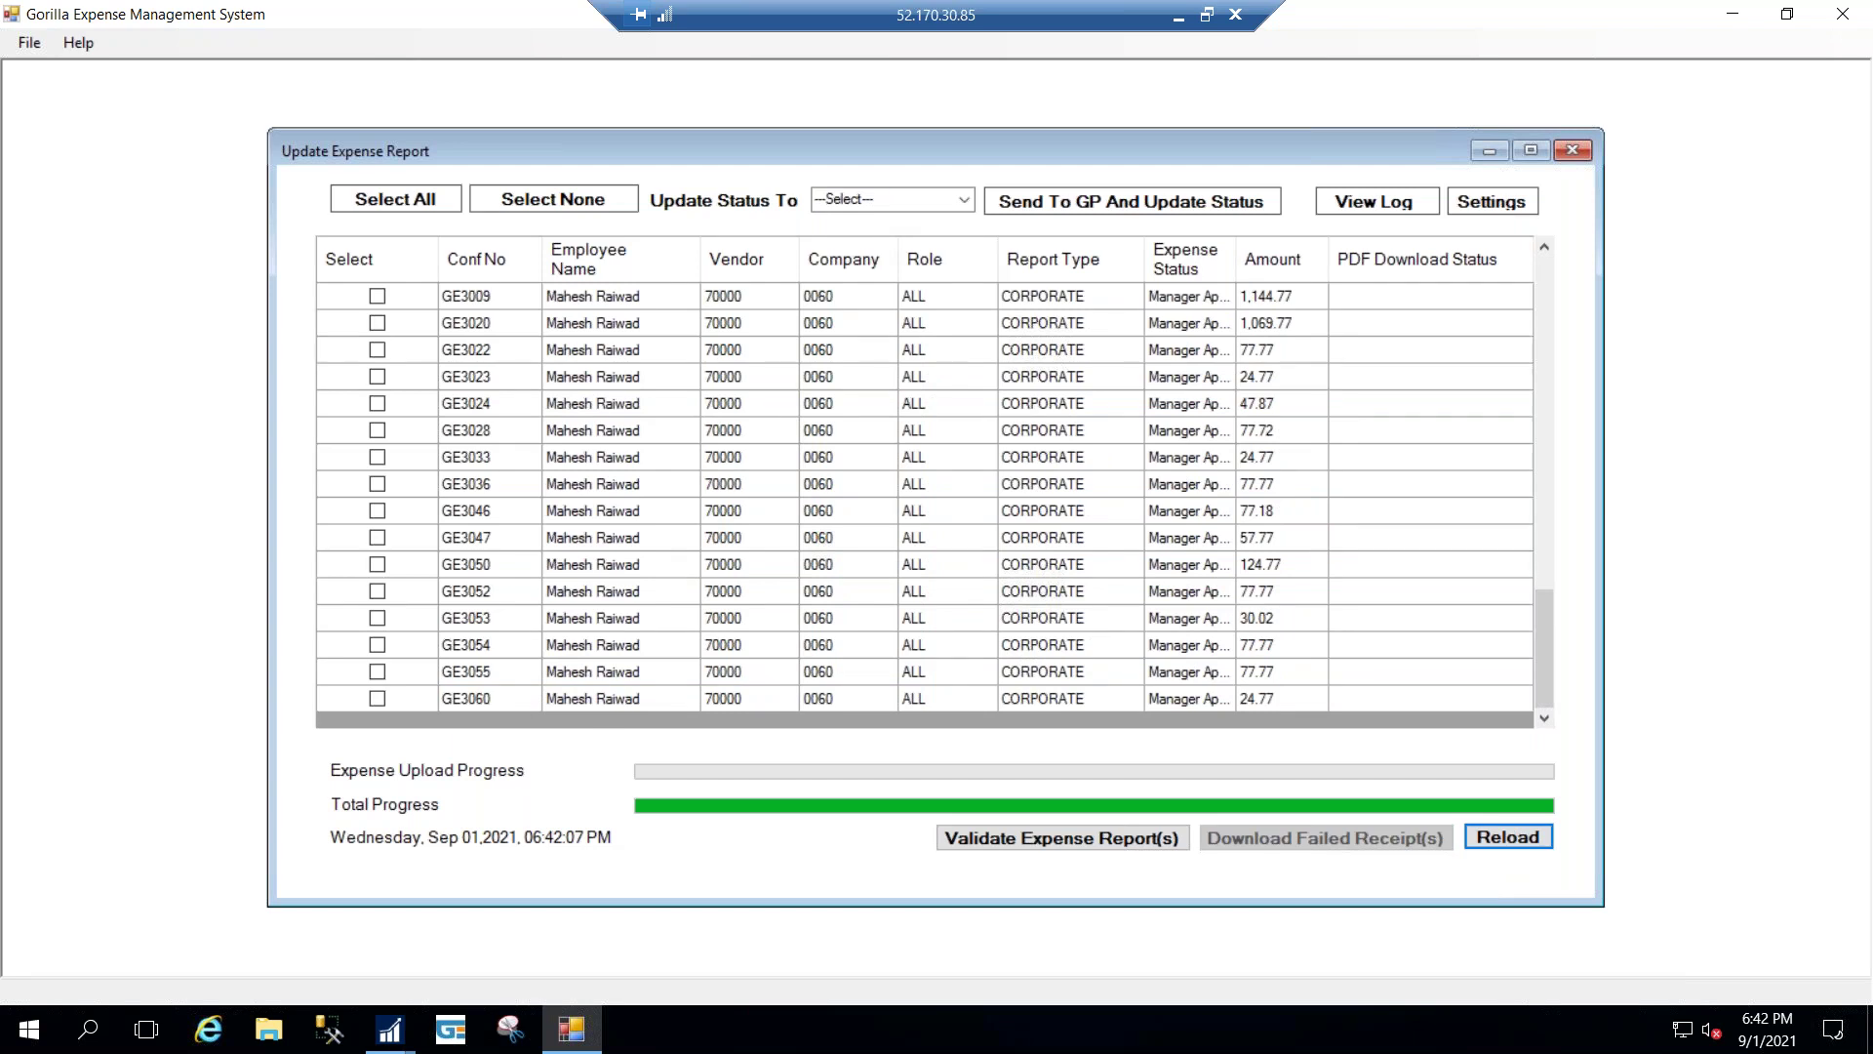
left_click(1178, 15)
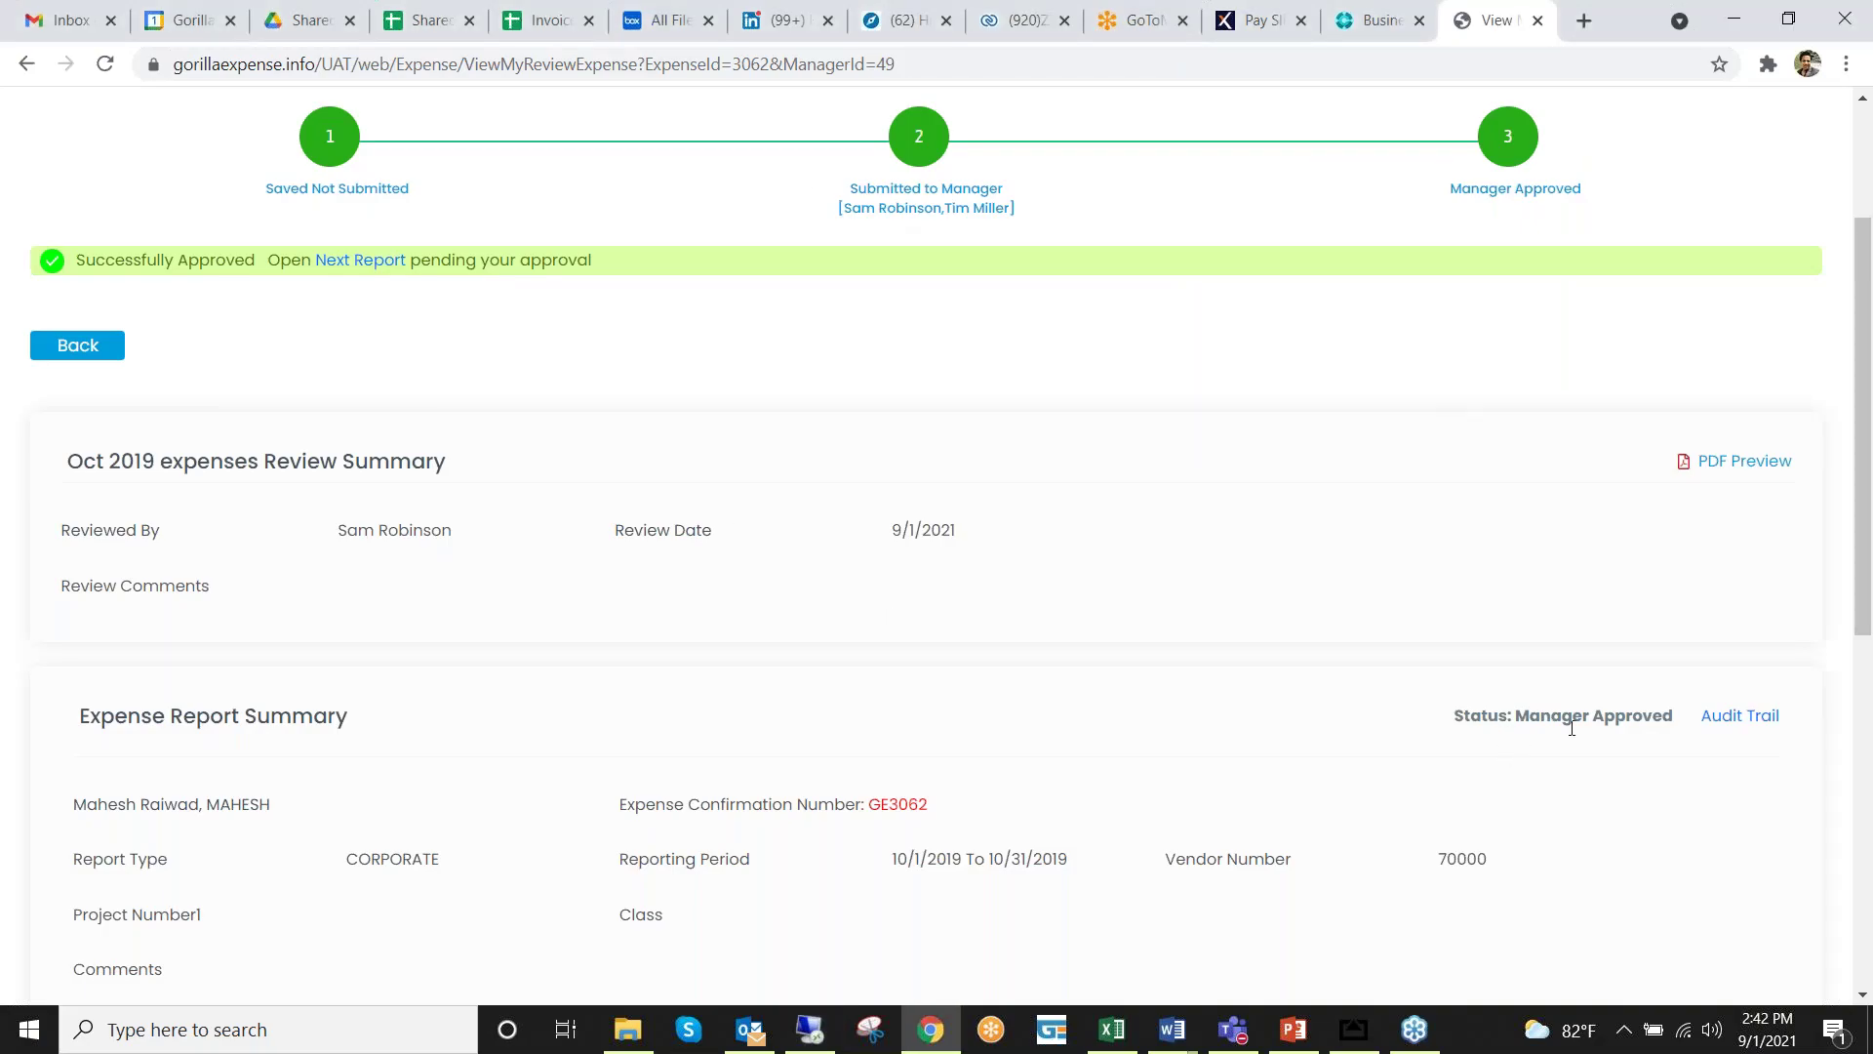
left_click_drag(1672, 715, 1454, 720)
left_click(1453, 617)
left_click(104, 63)
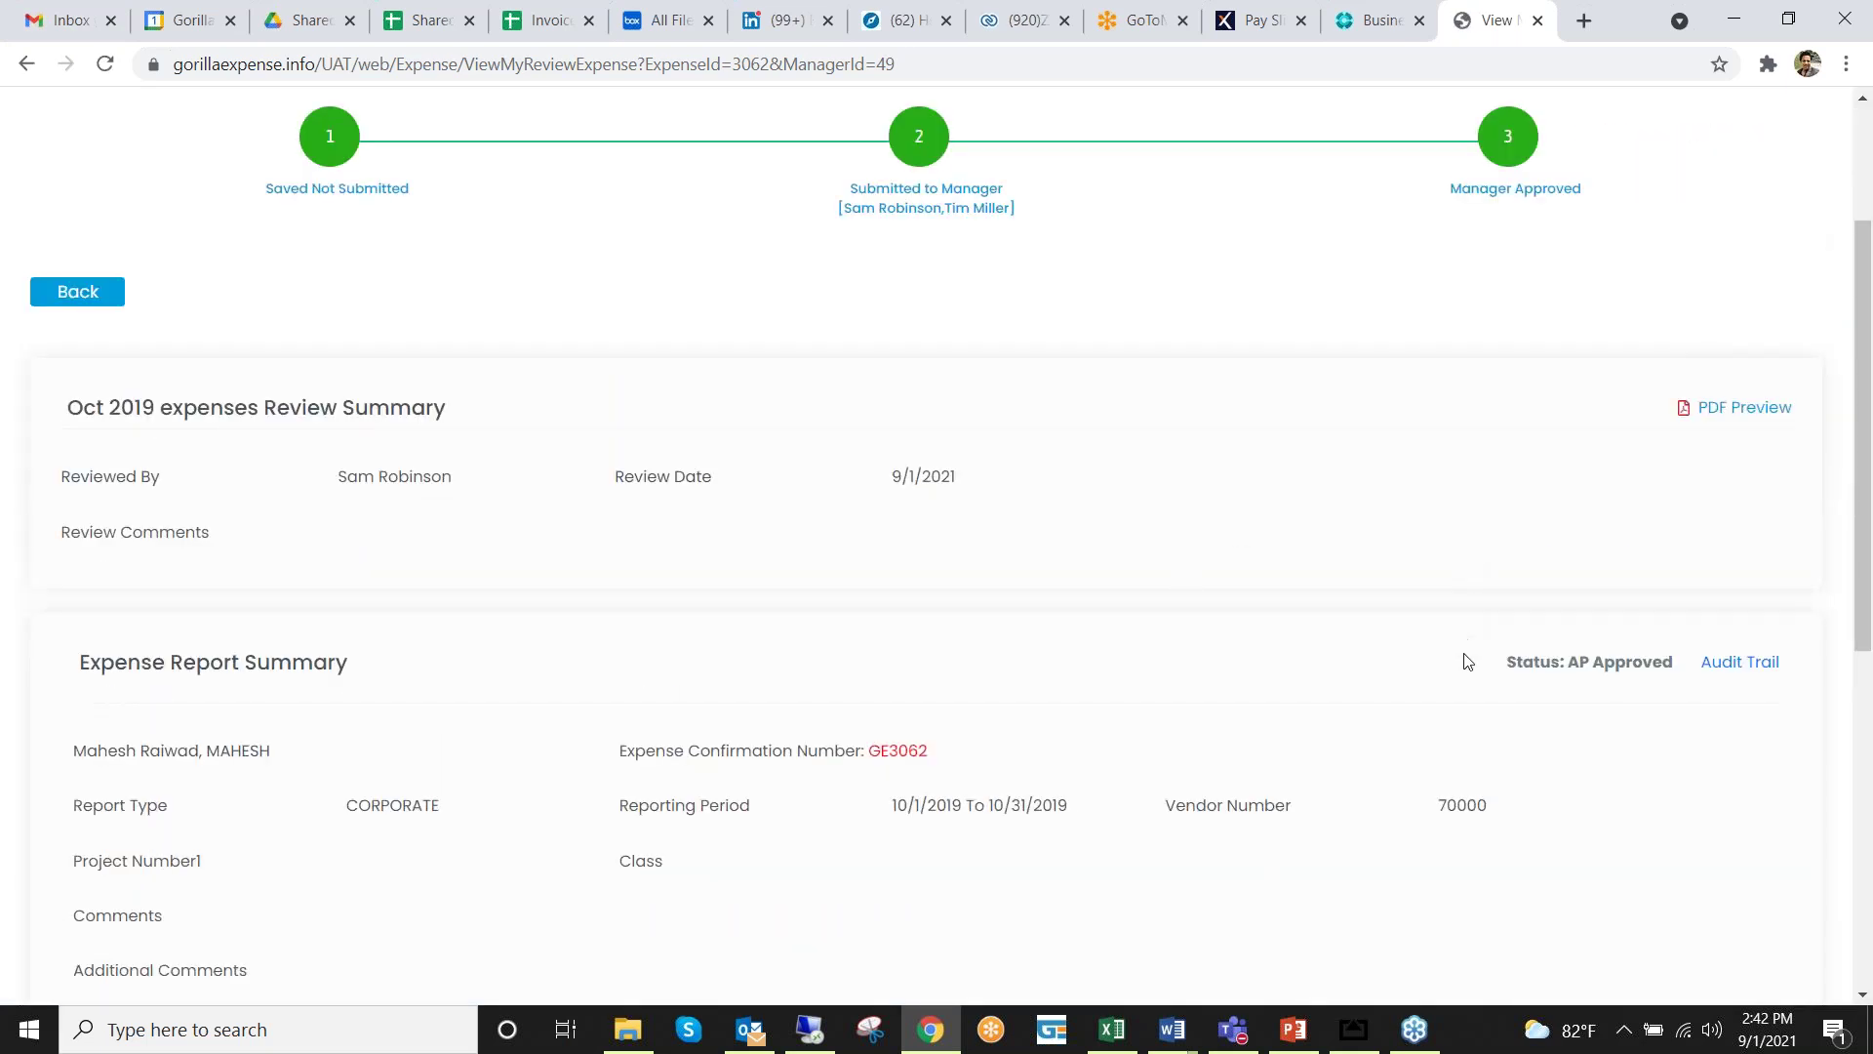
left_click_drag(1674, 663, 1505, 663)
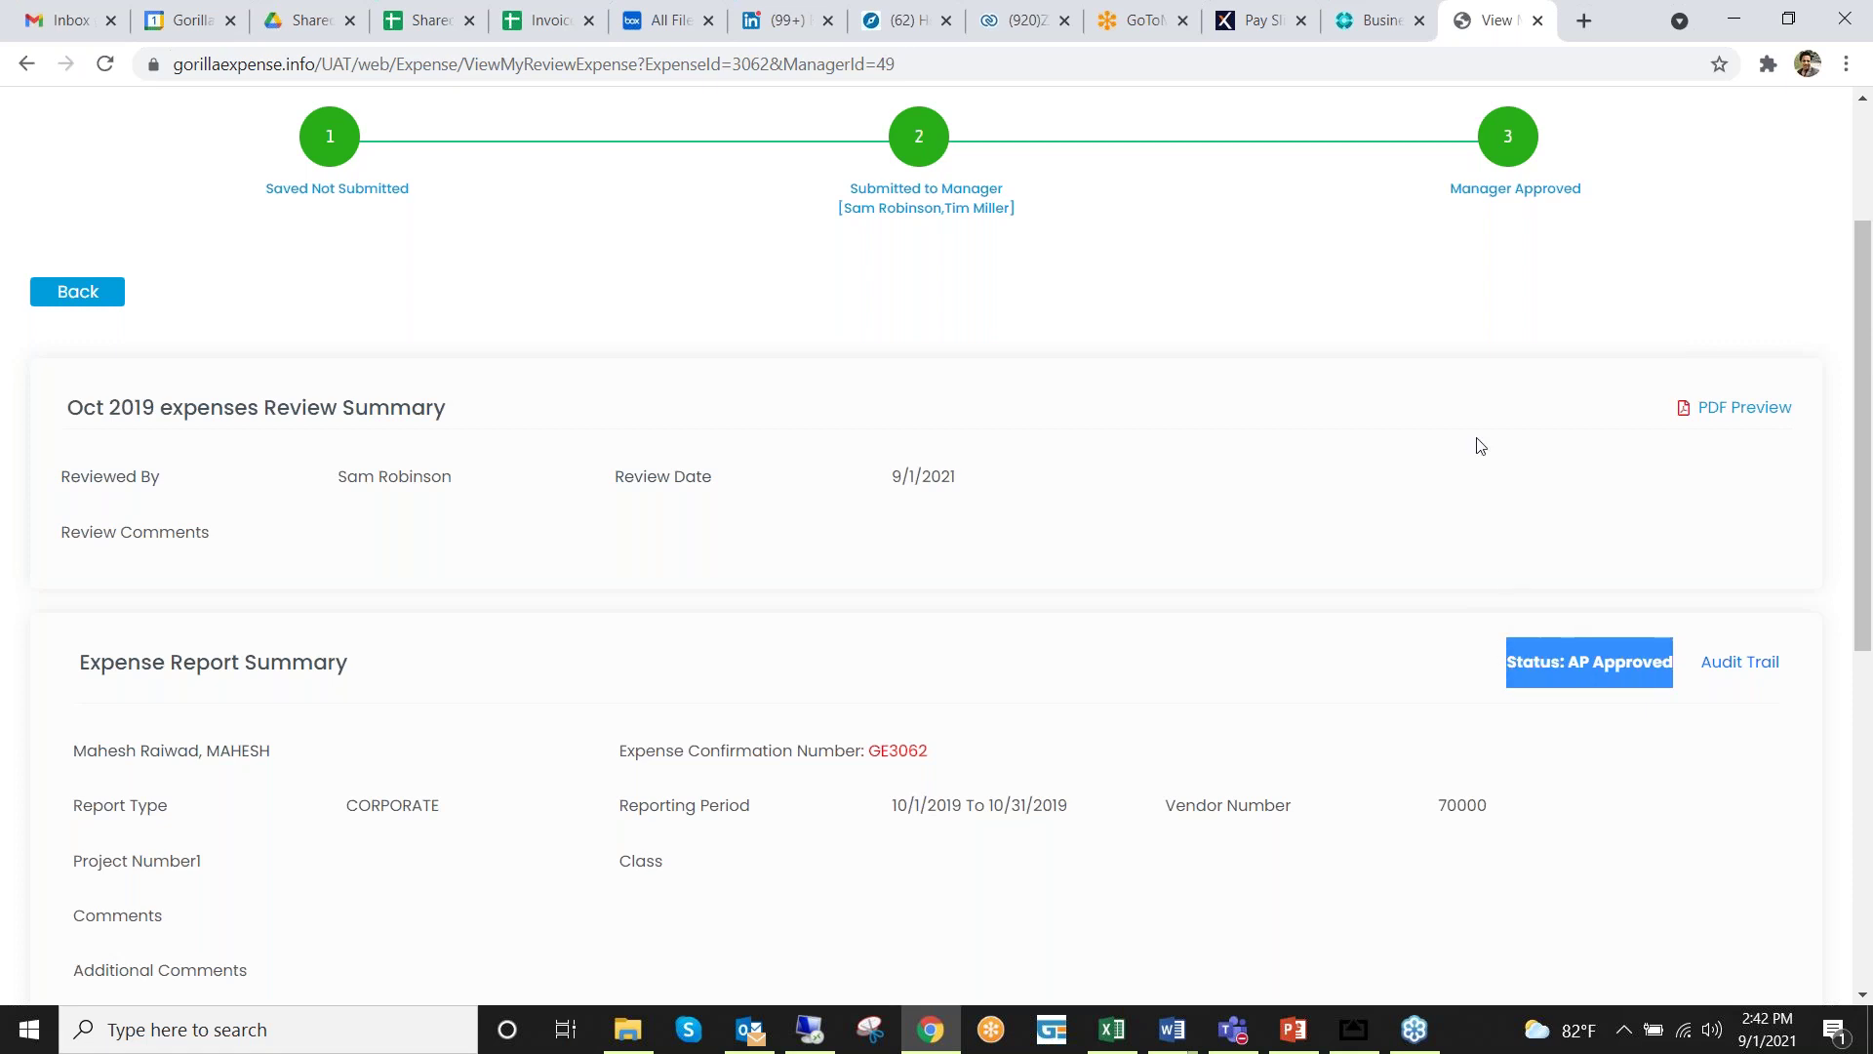
left_click(1468, 399)
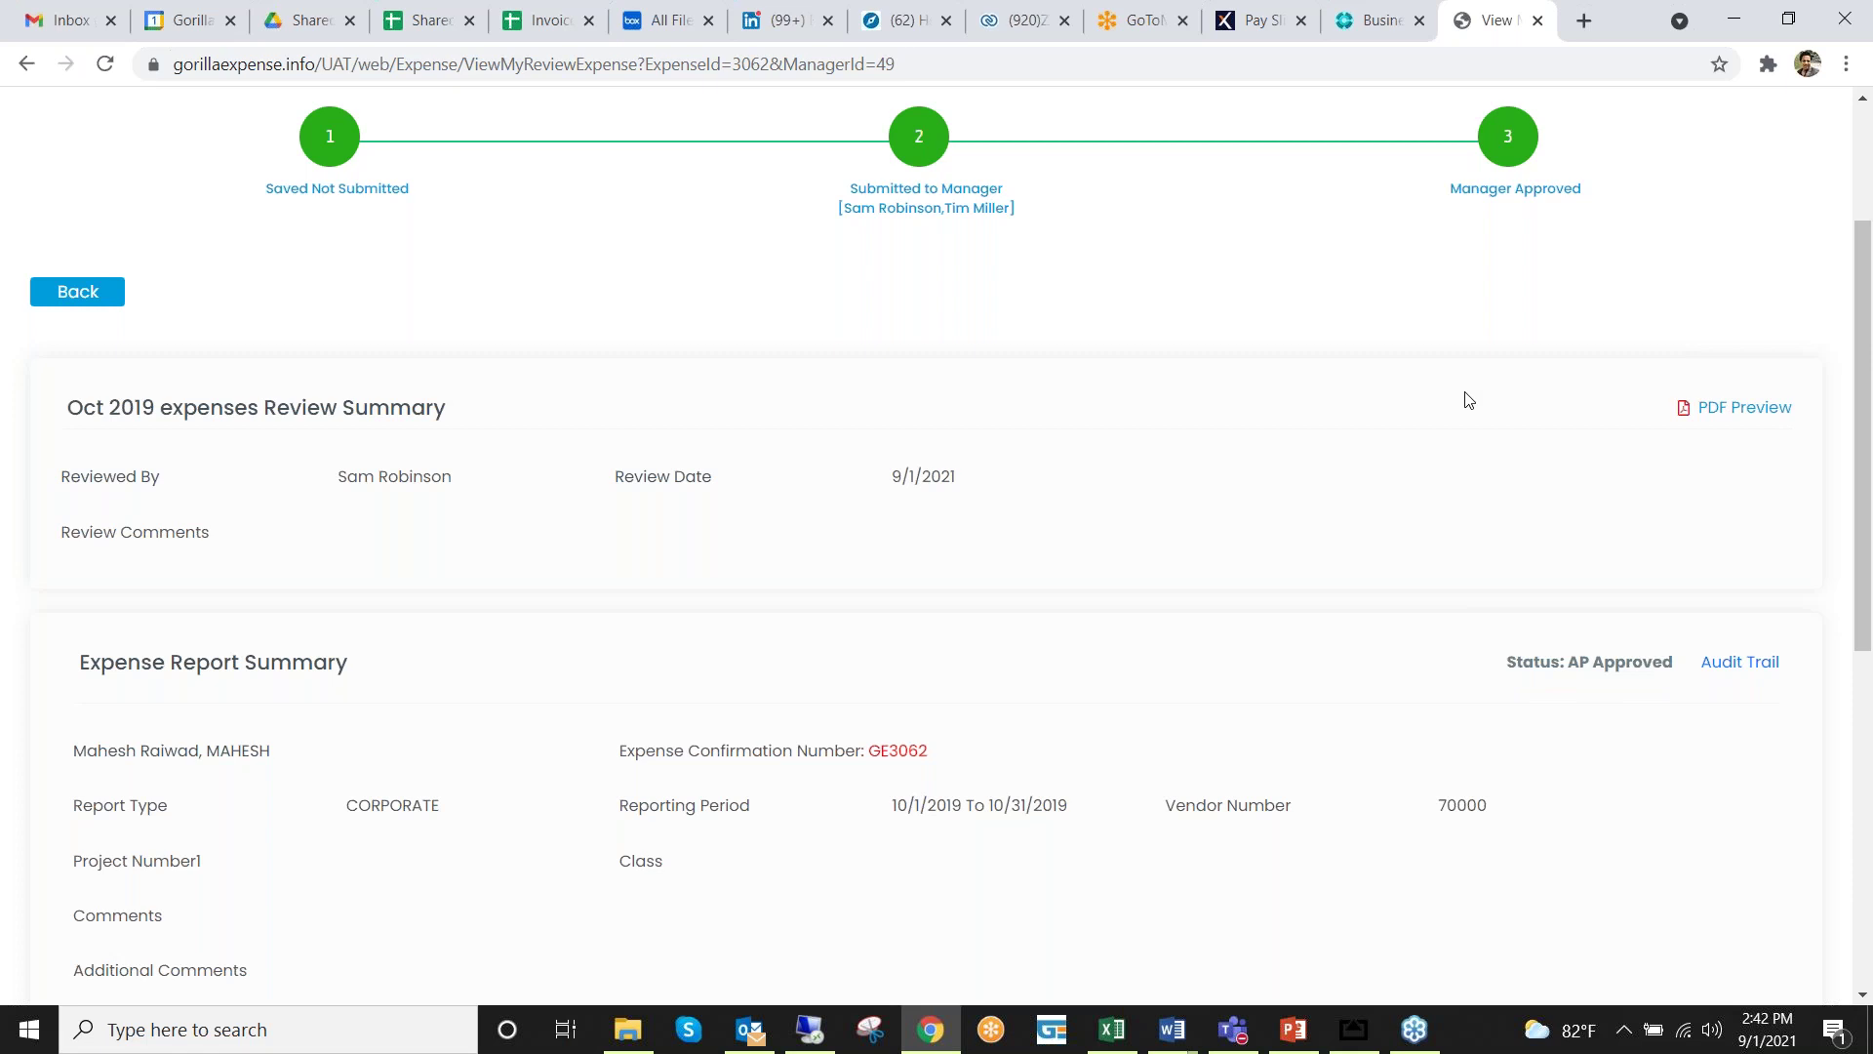
- Open the user impersonation page and impersonate the listed user, confirming the request
scroll(1468, 399, "up", 3)
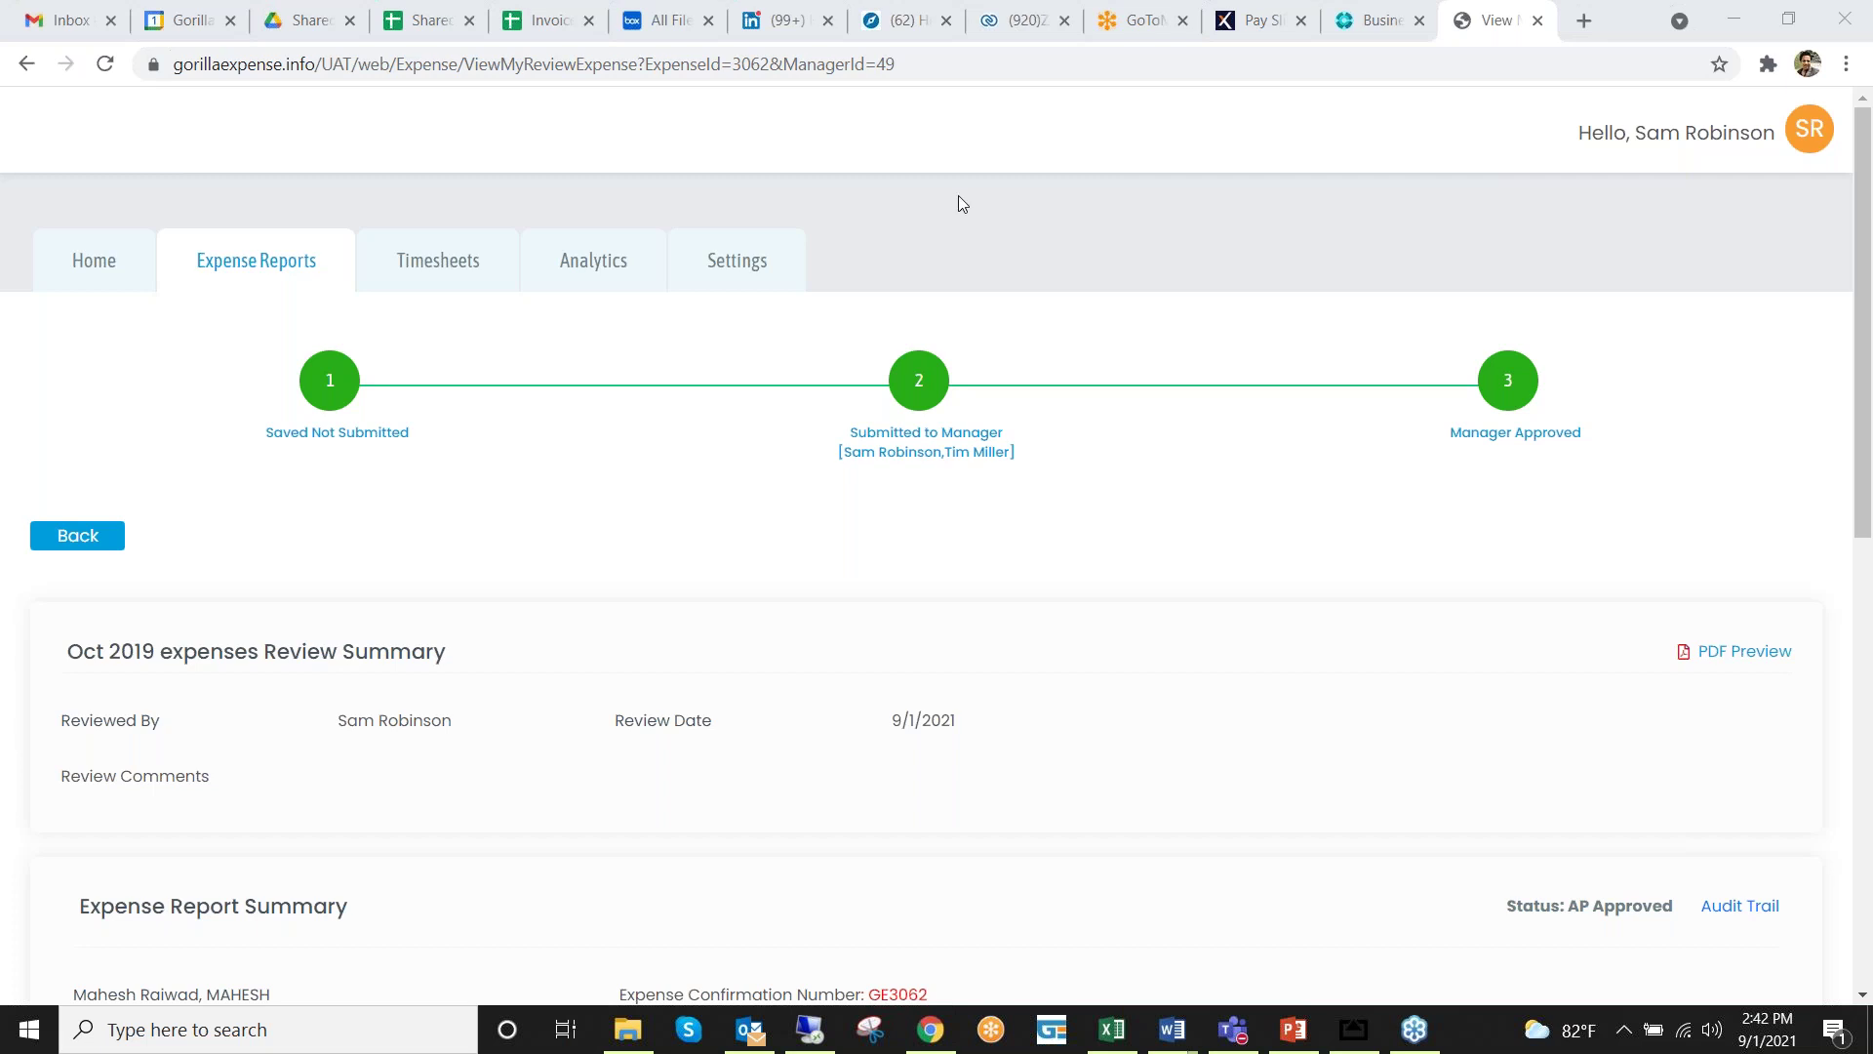
left_click(729, 263)
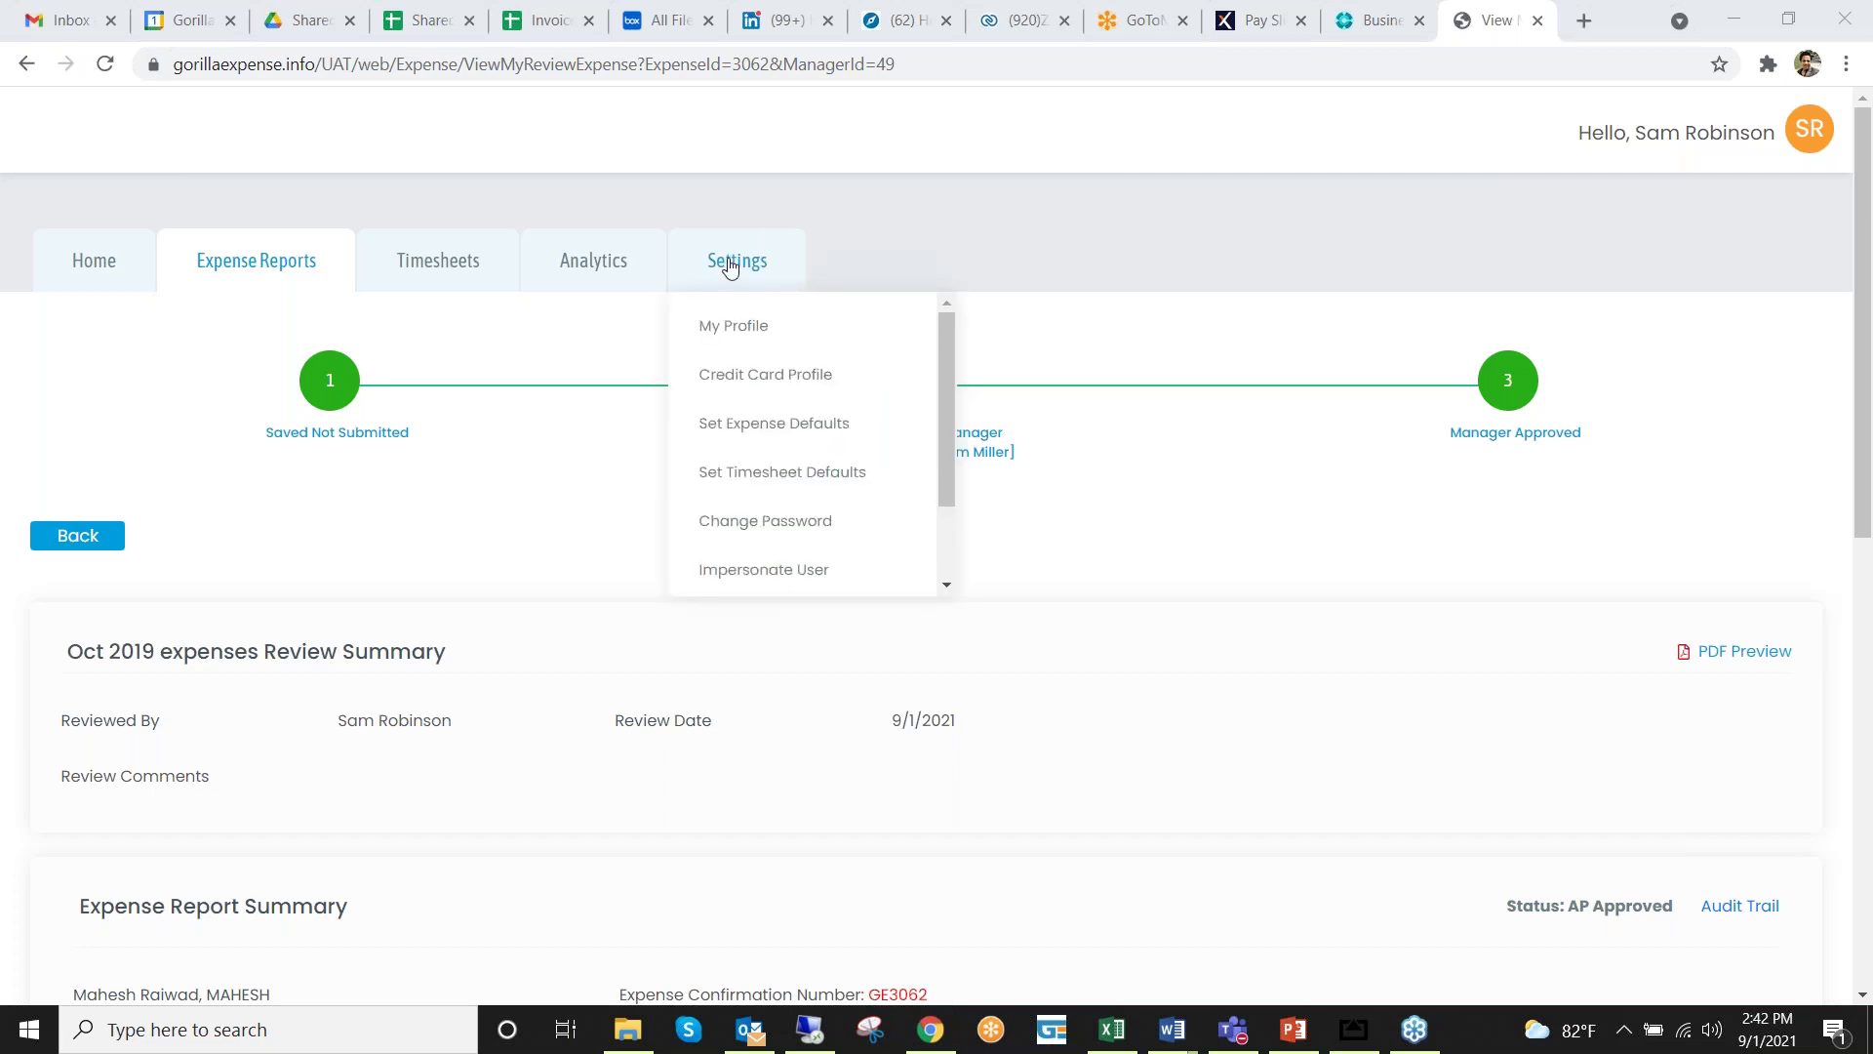
left_click(758, 572)
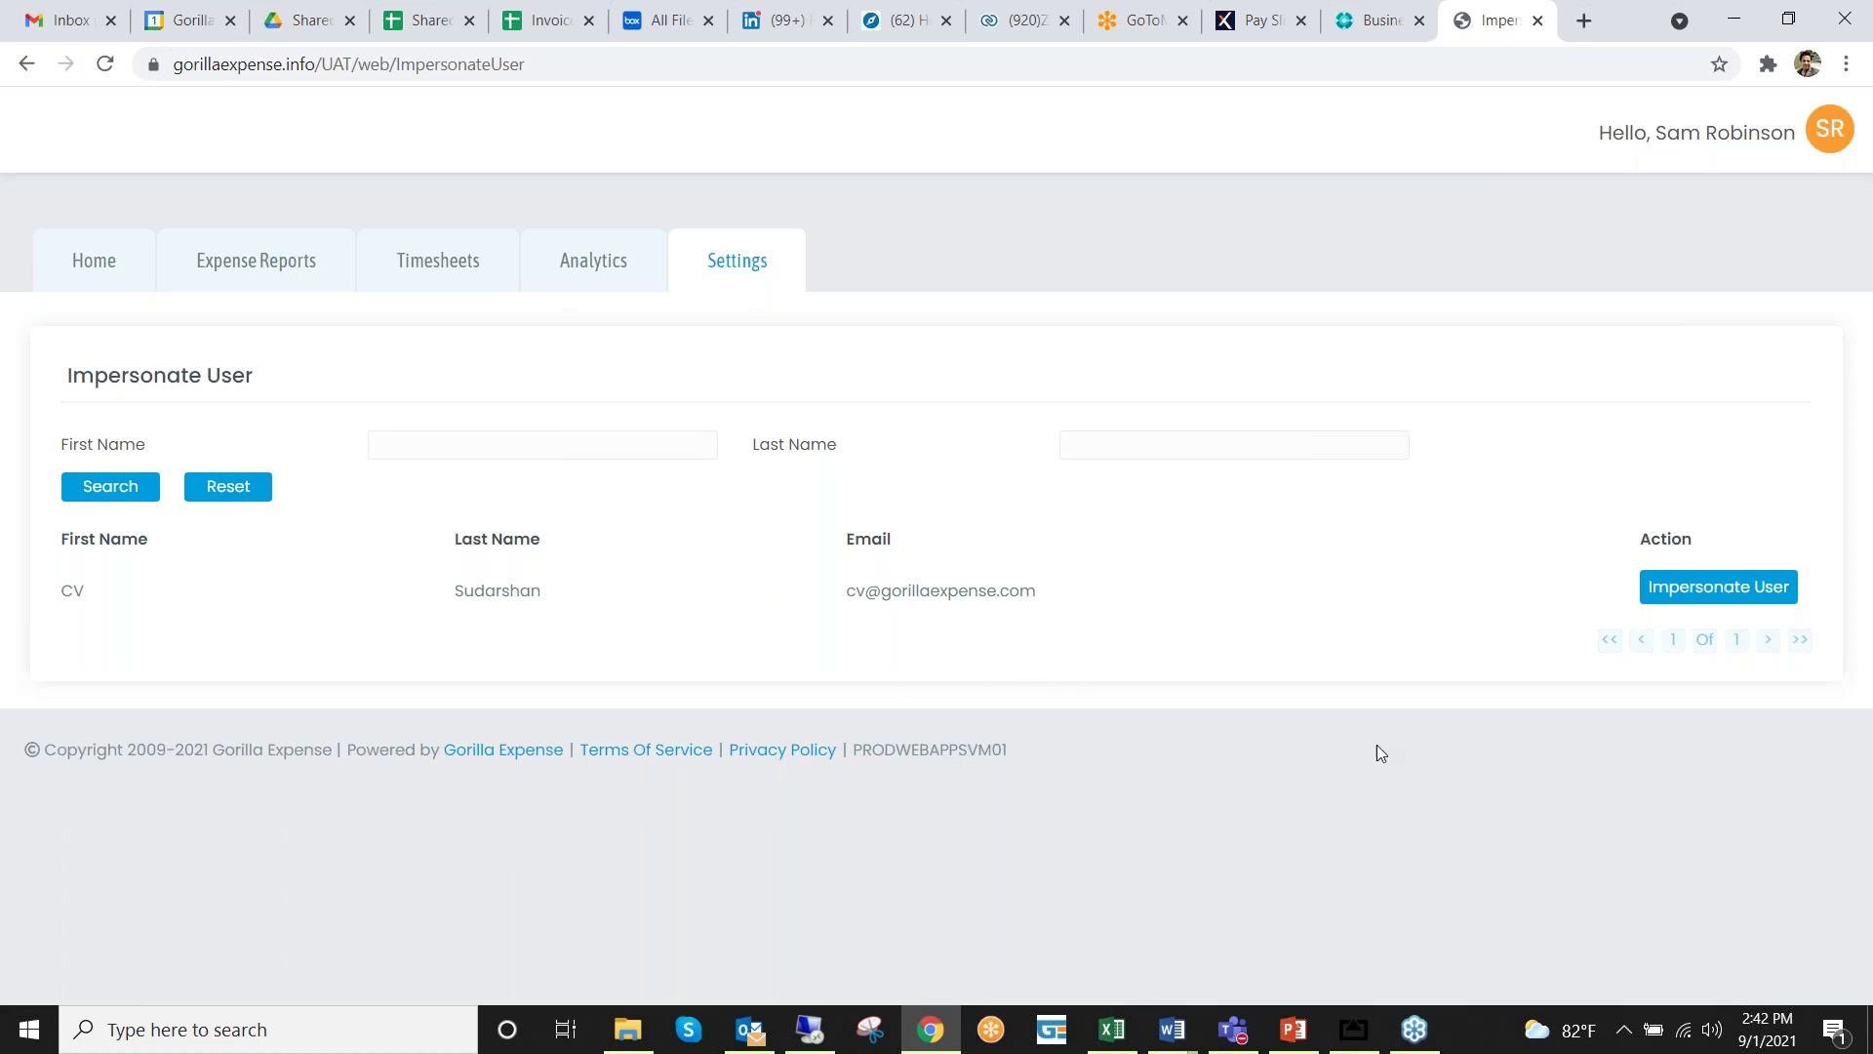
left_click(1702, 593)
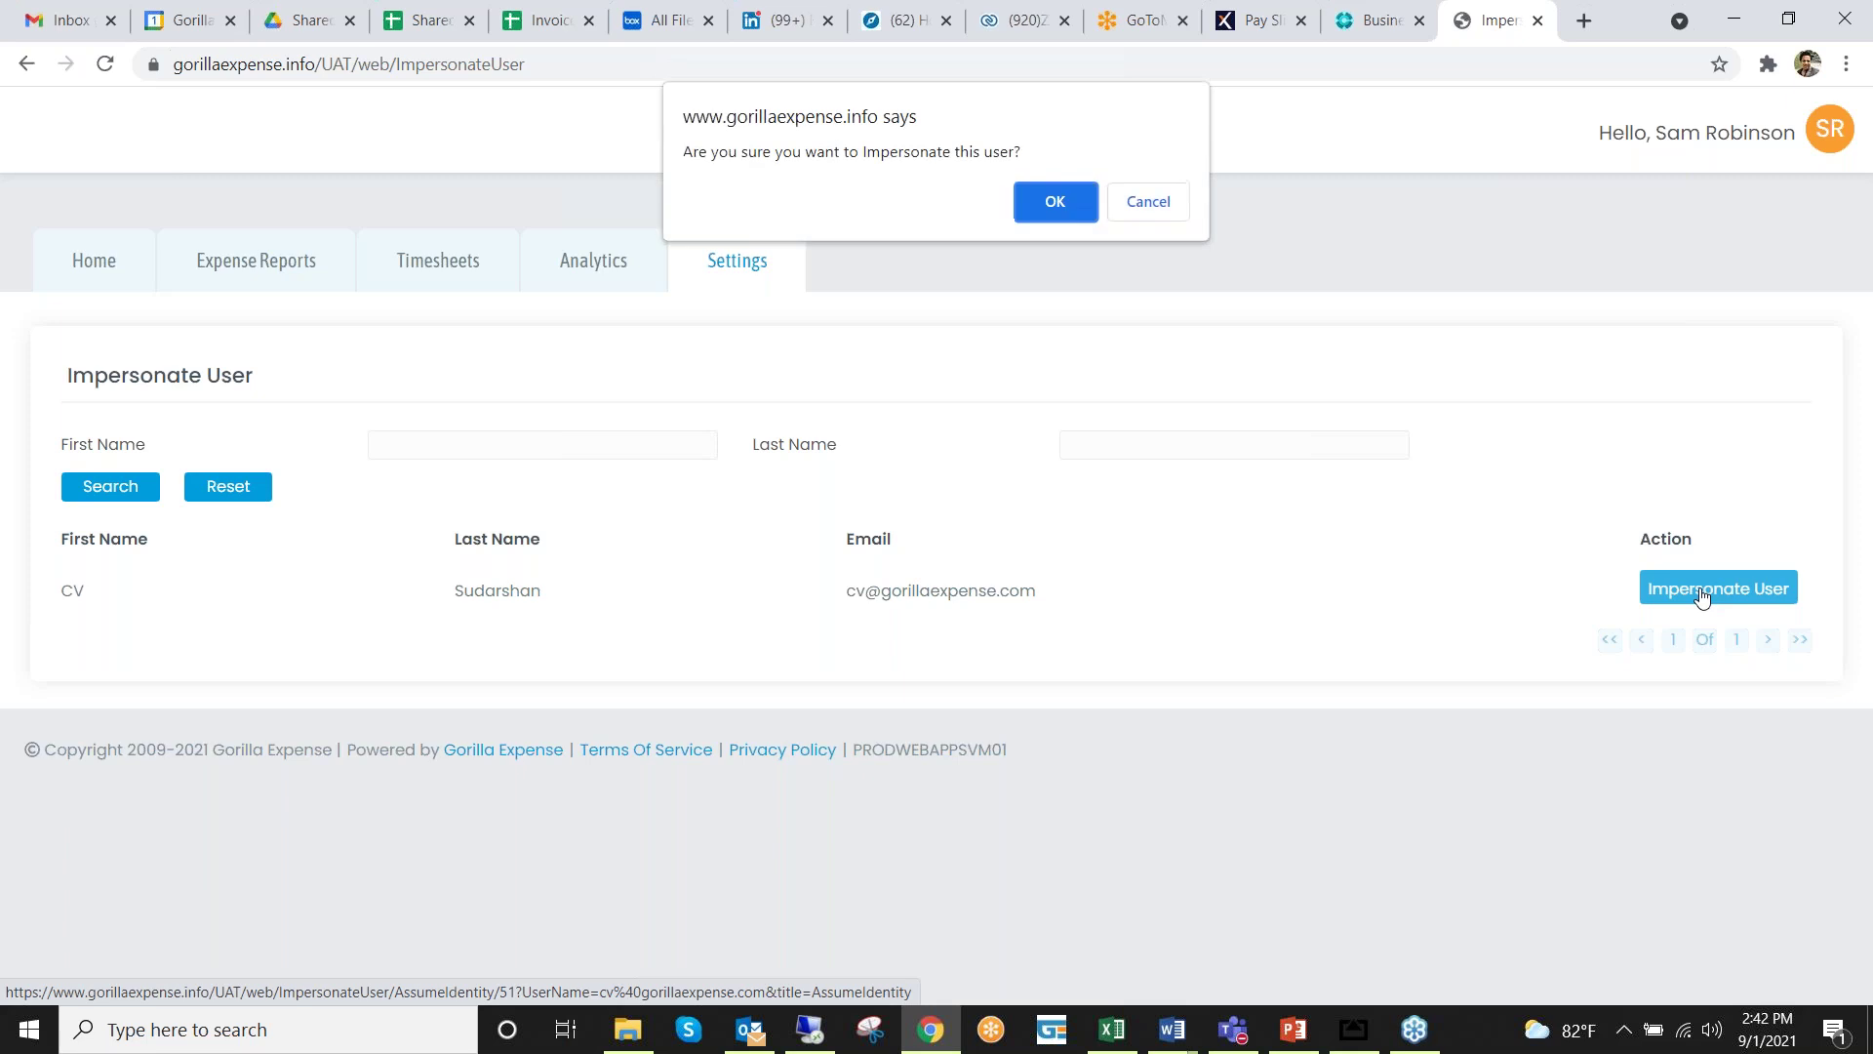
left_click(1055, 207)
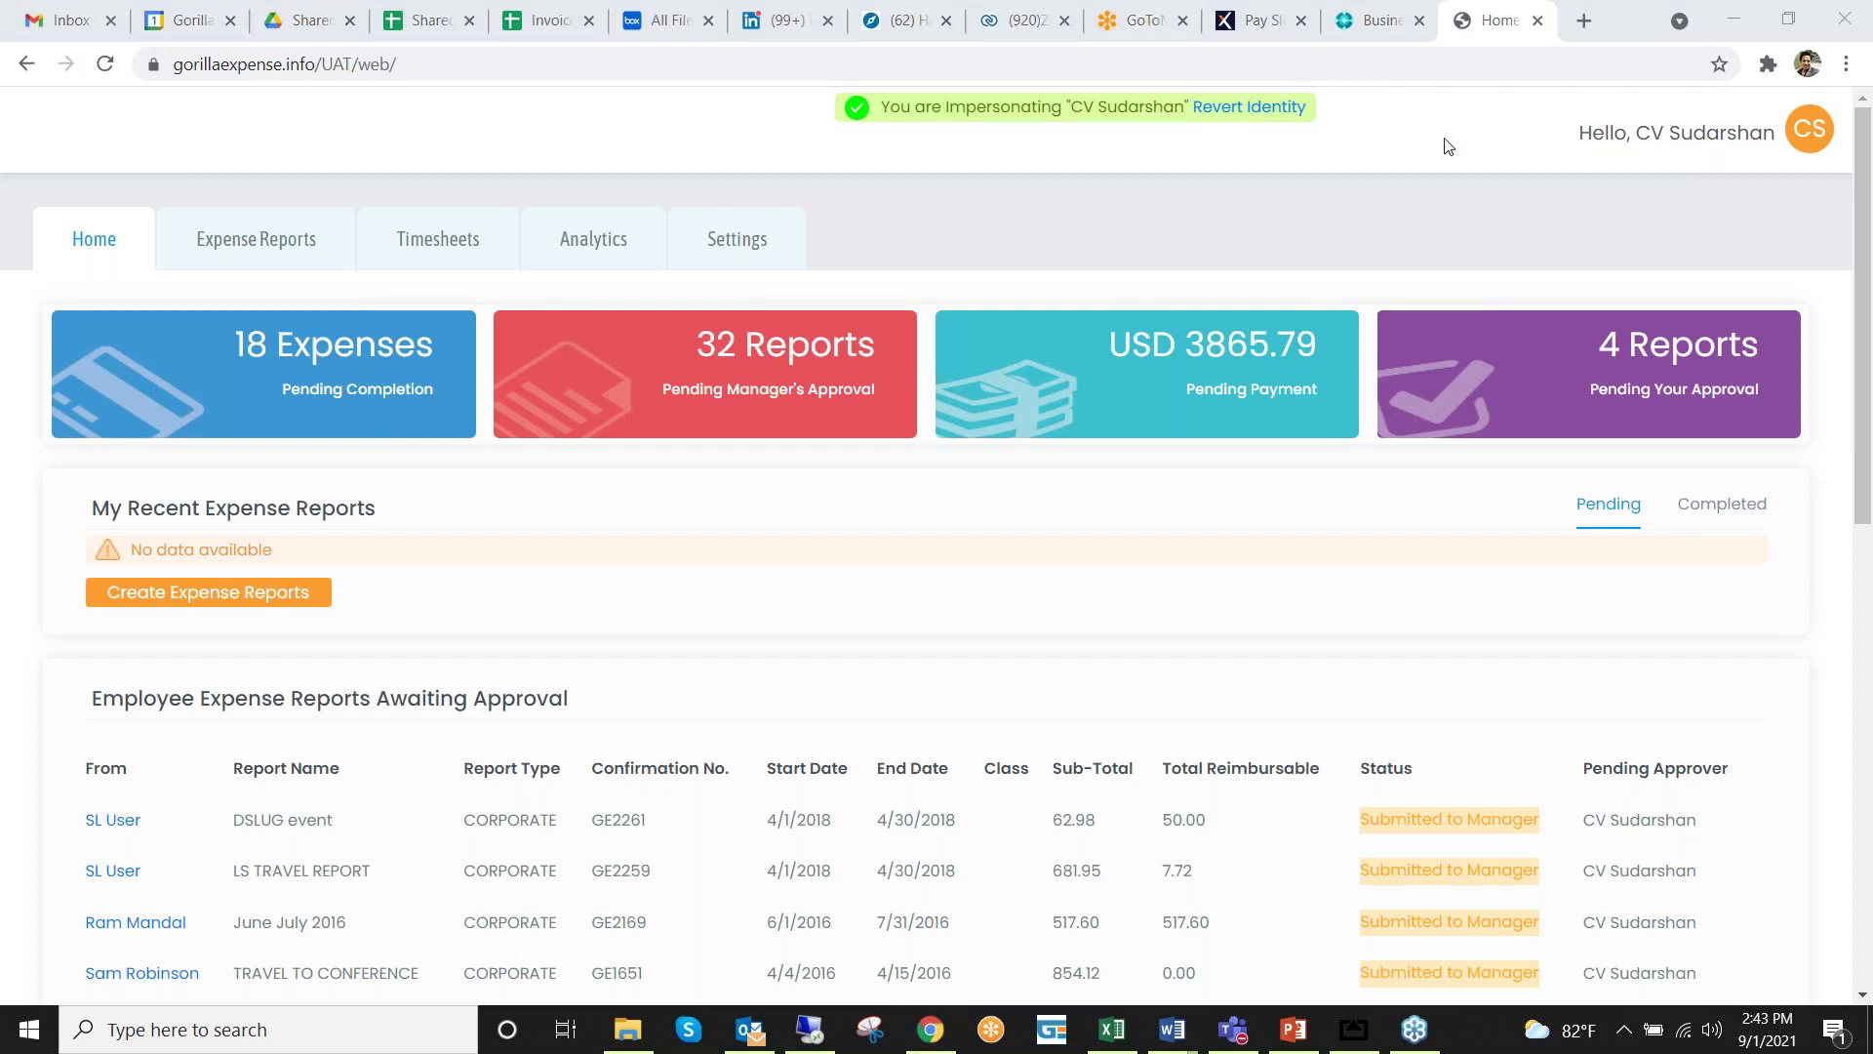
- Revert the impersonated identity to the manager's own account
left_click(1255, 109)
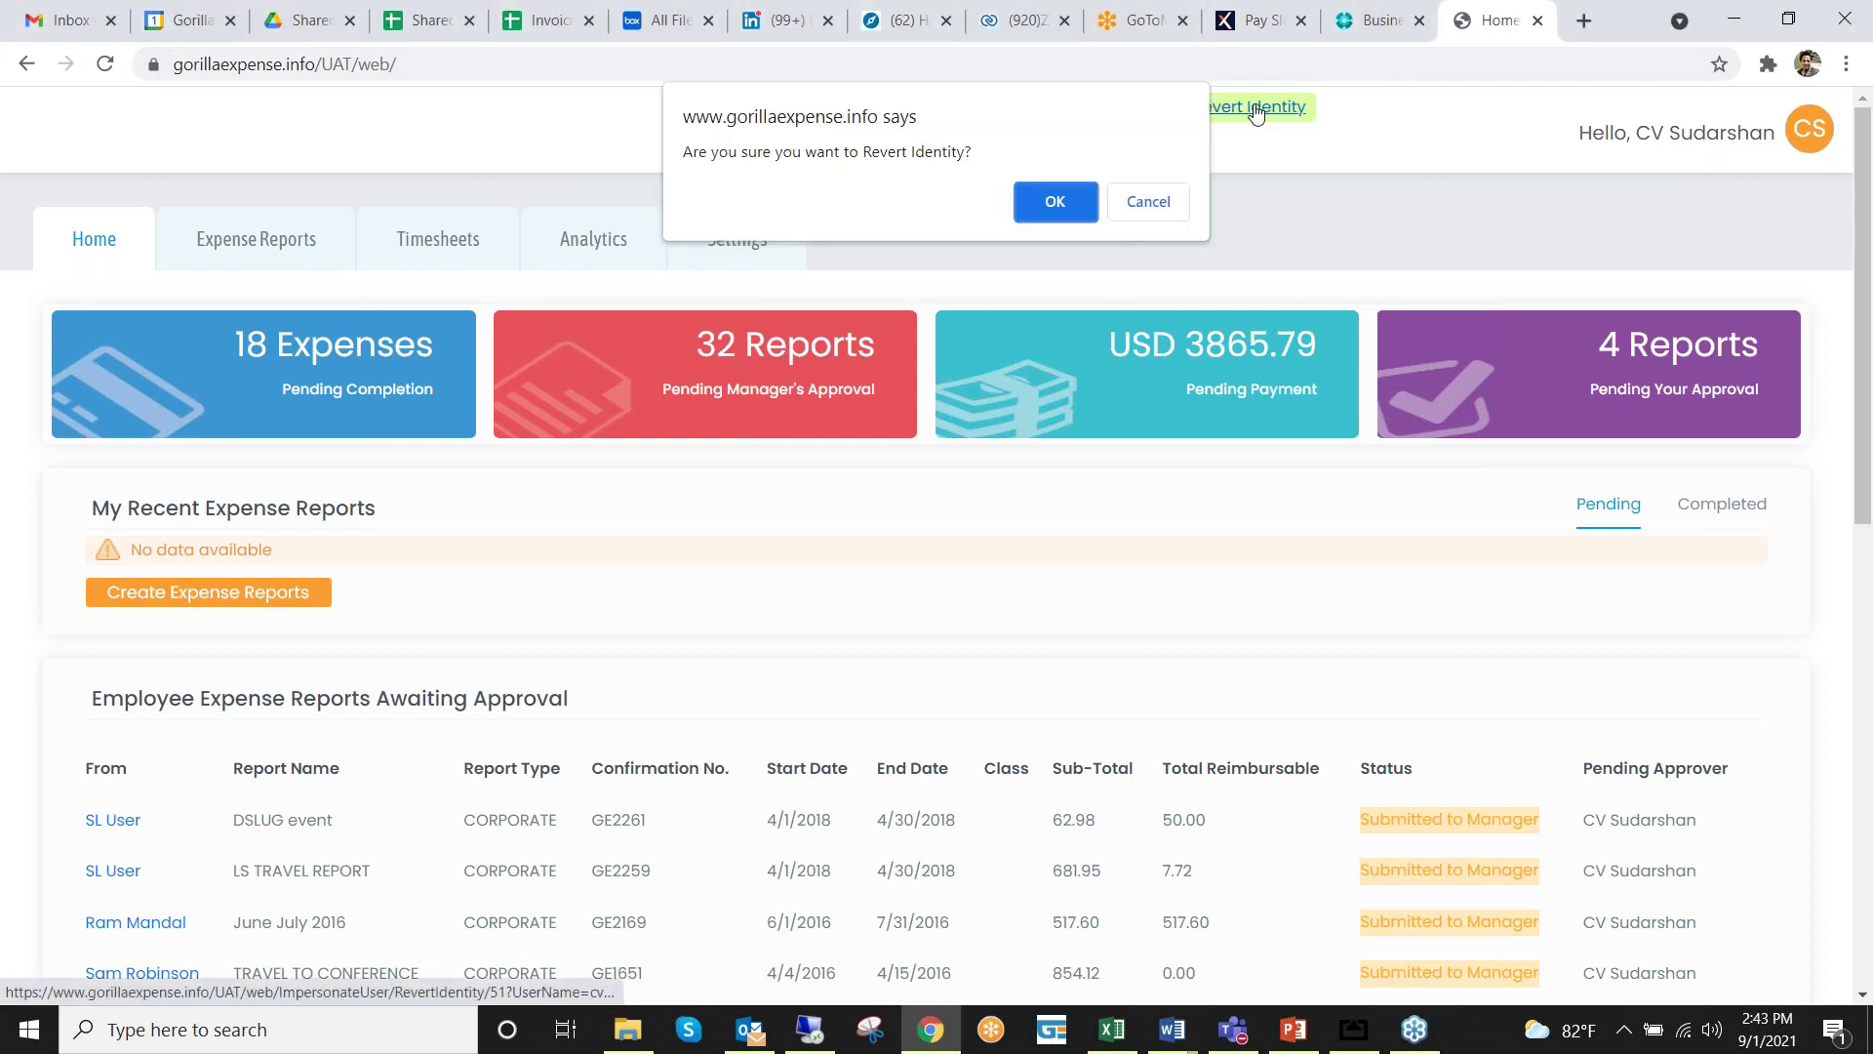
left_click(1029, 212)
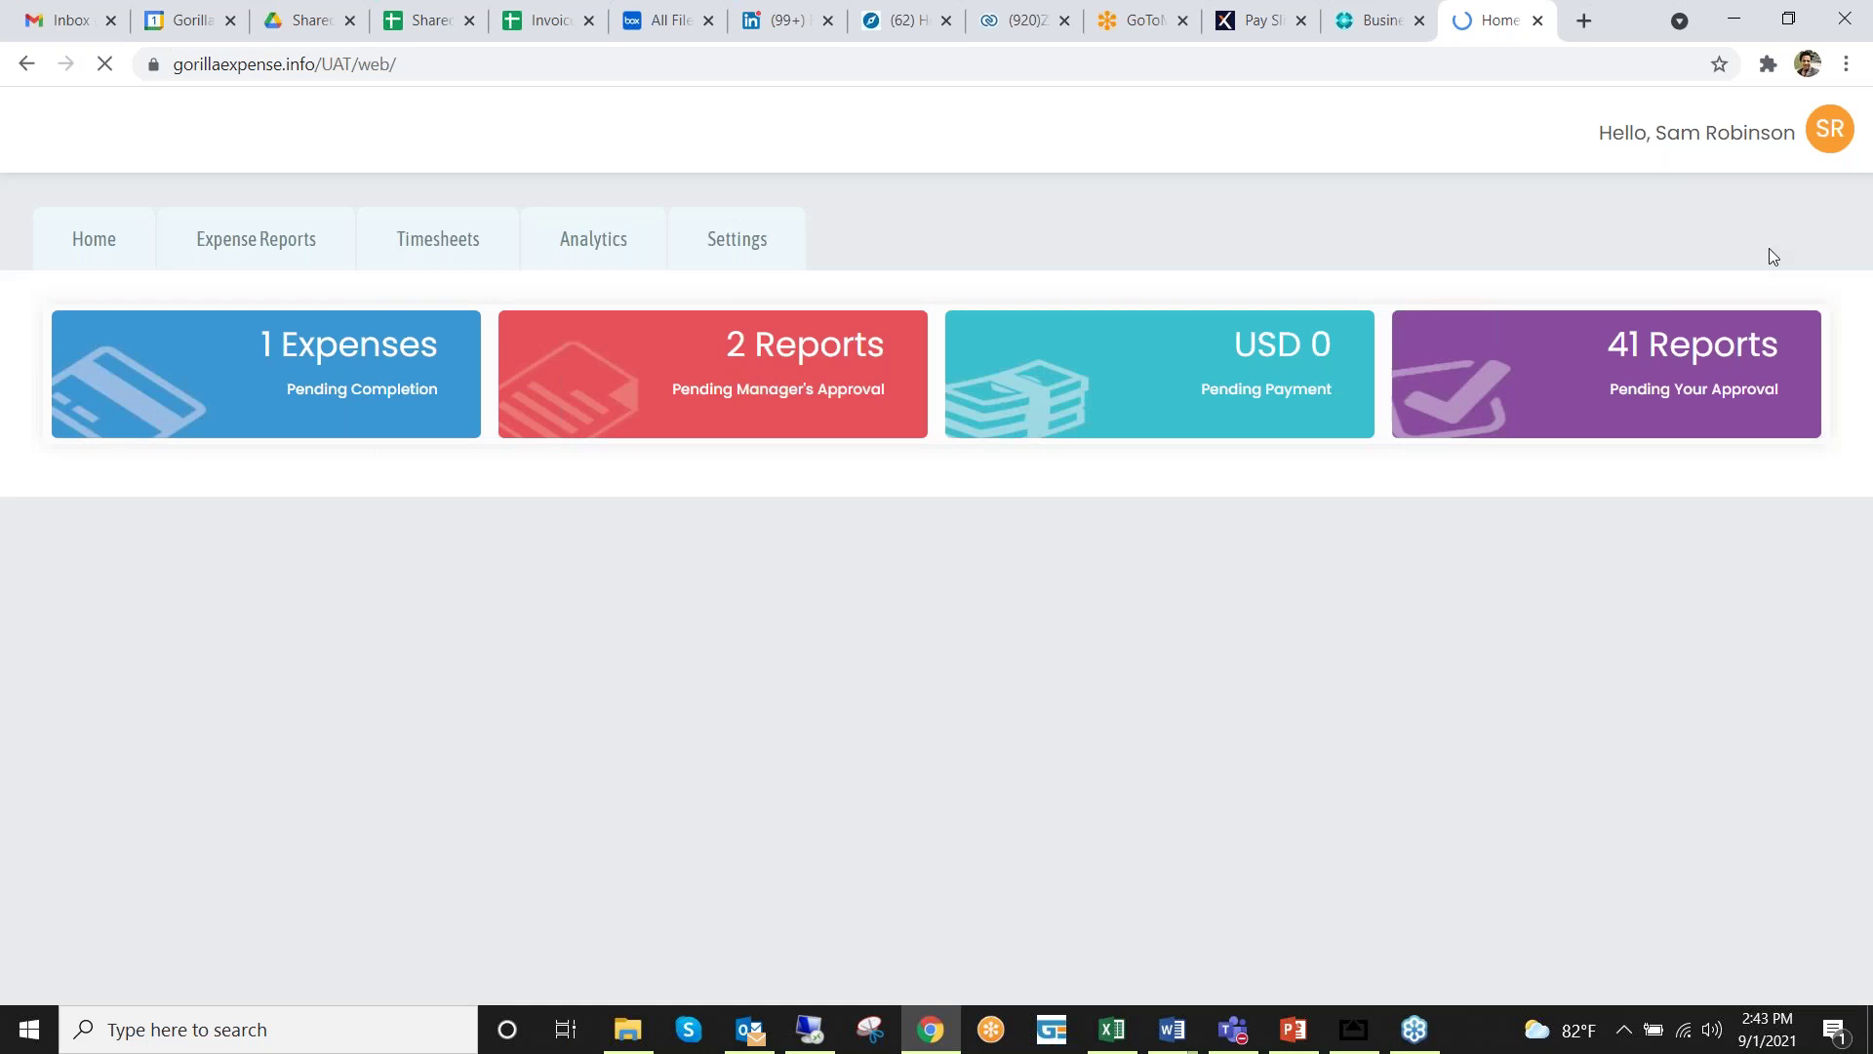
mouse_move(1683, 154)
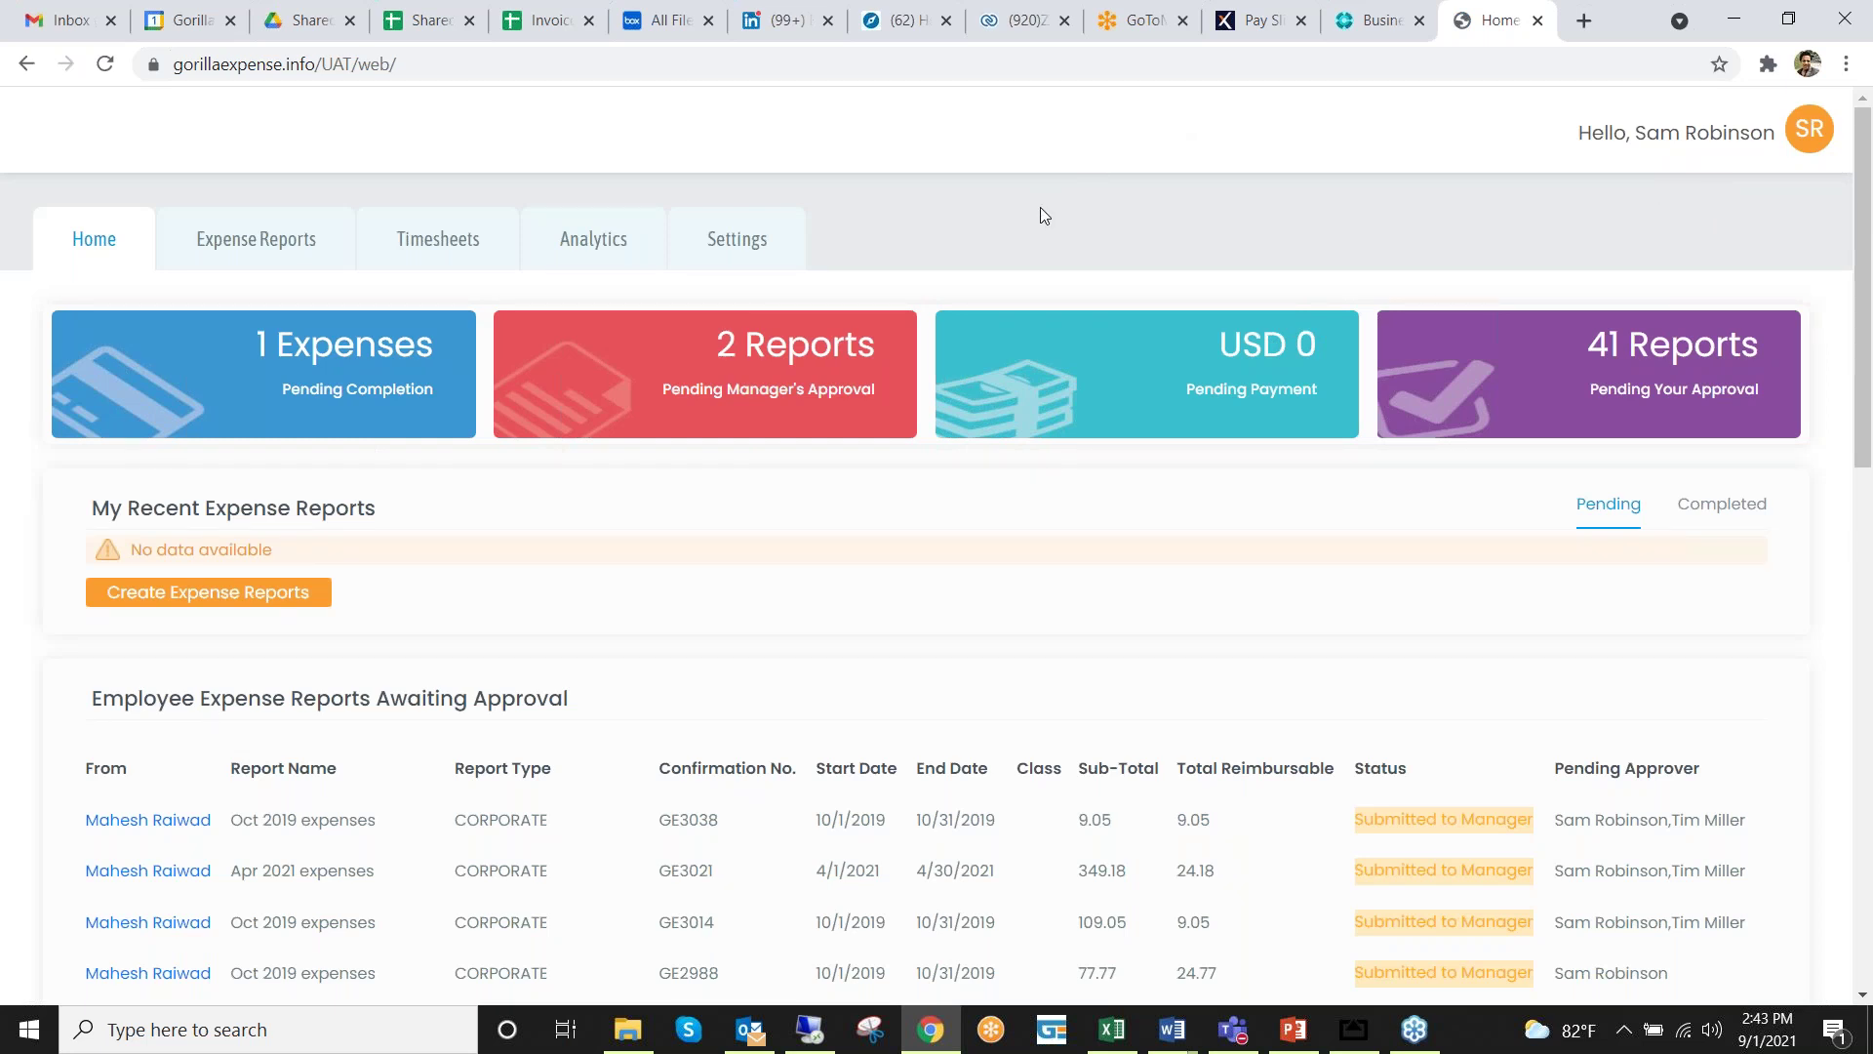
- Open the analytics reports page and look through the Standard Reports list
left_click(597, 244)
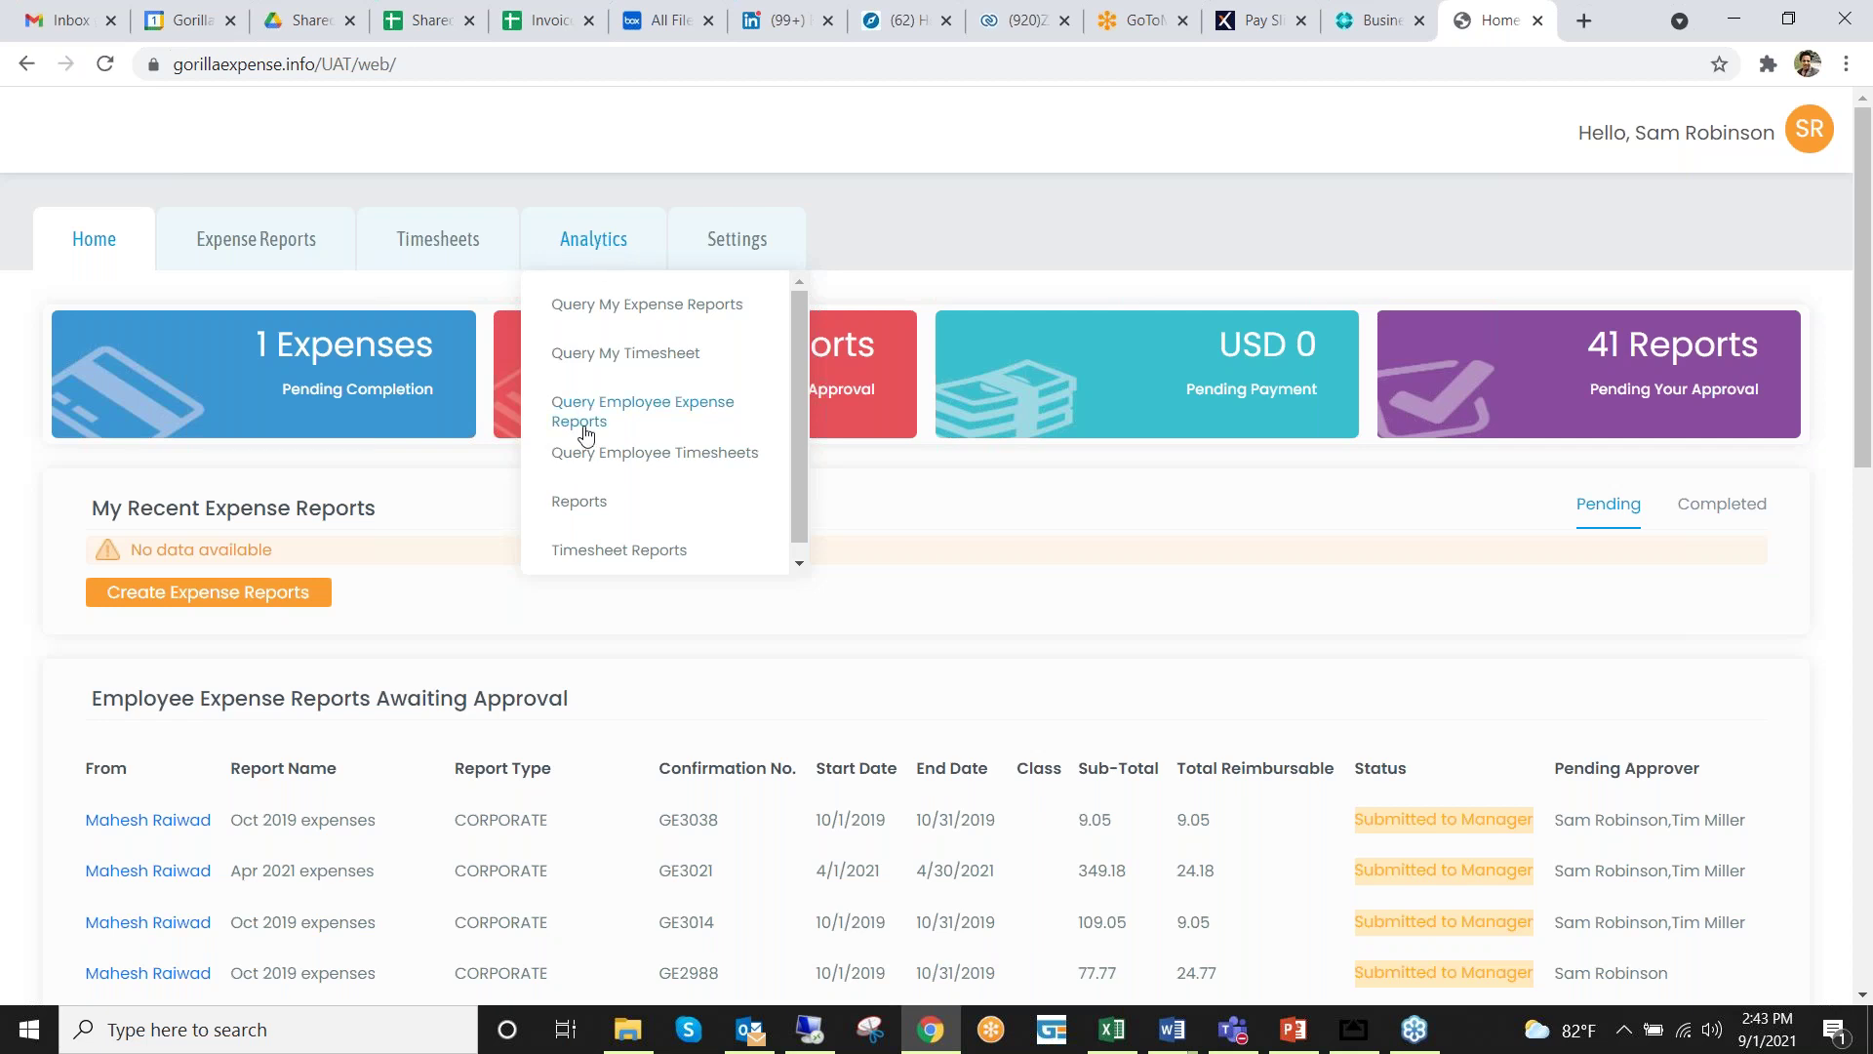
left_click(584, 503)
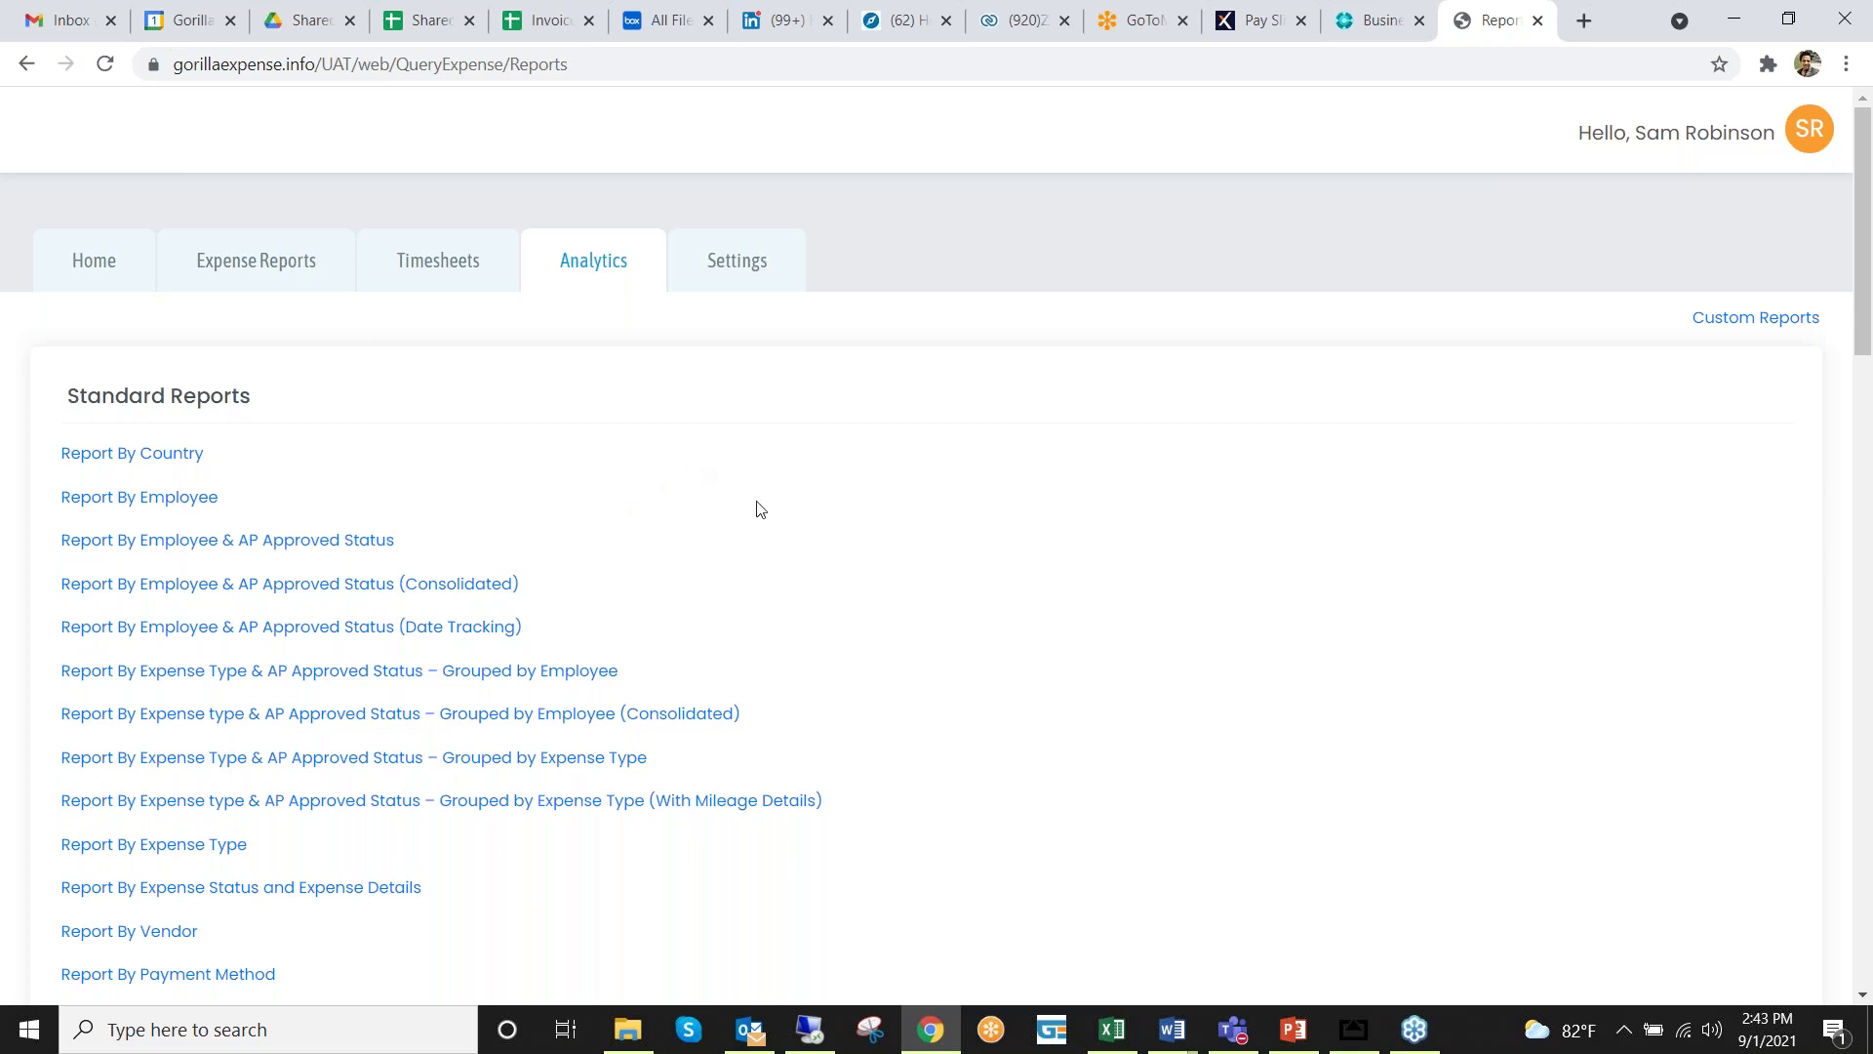
scroll(810, 487, "down", 1)
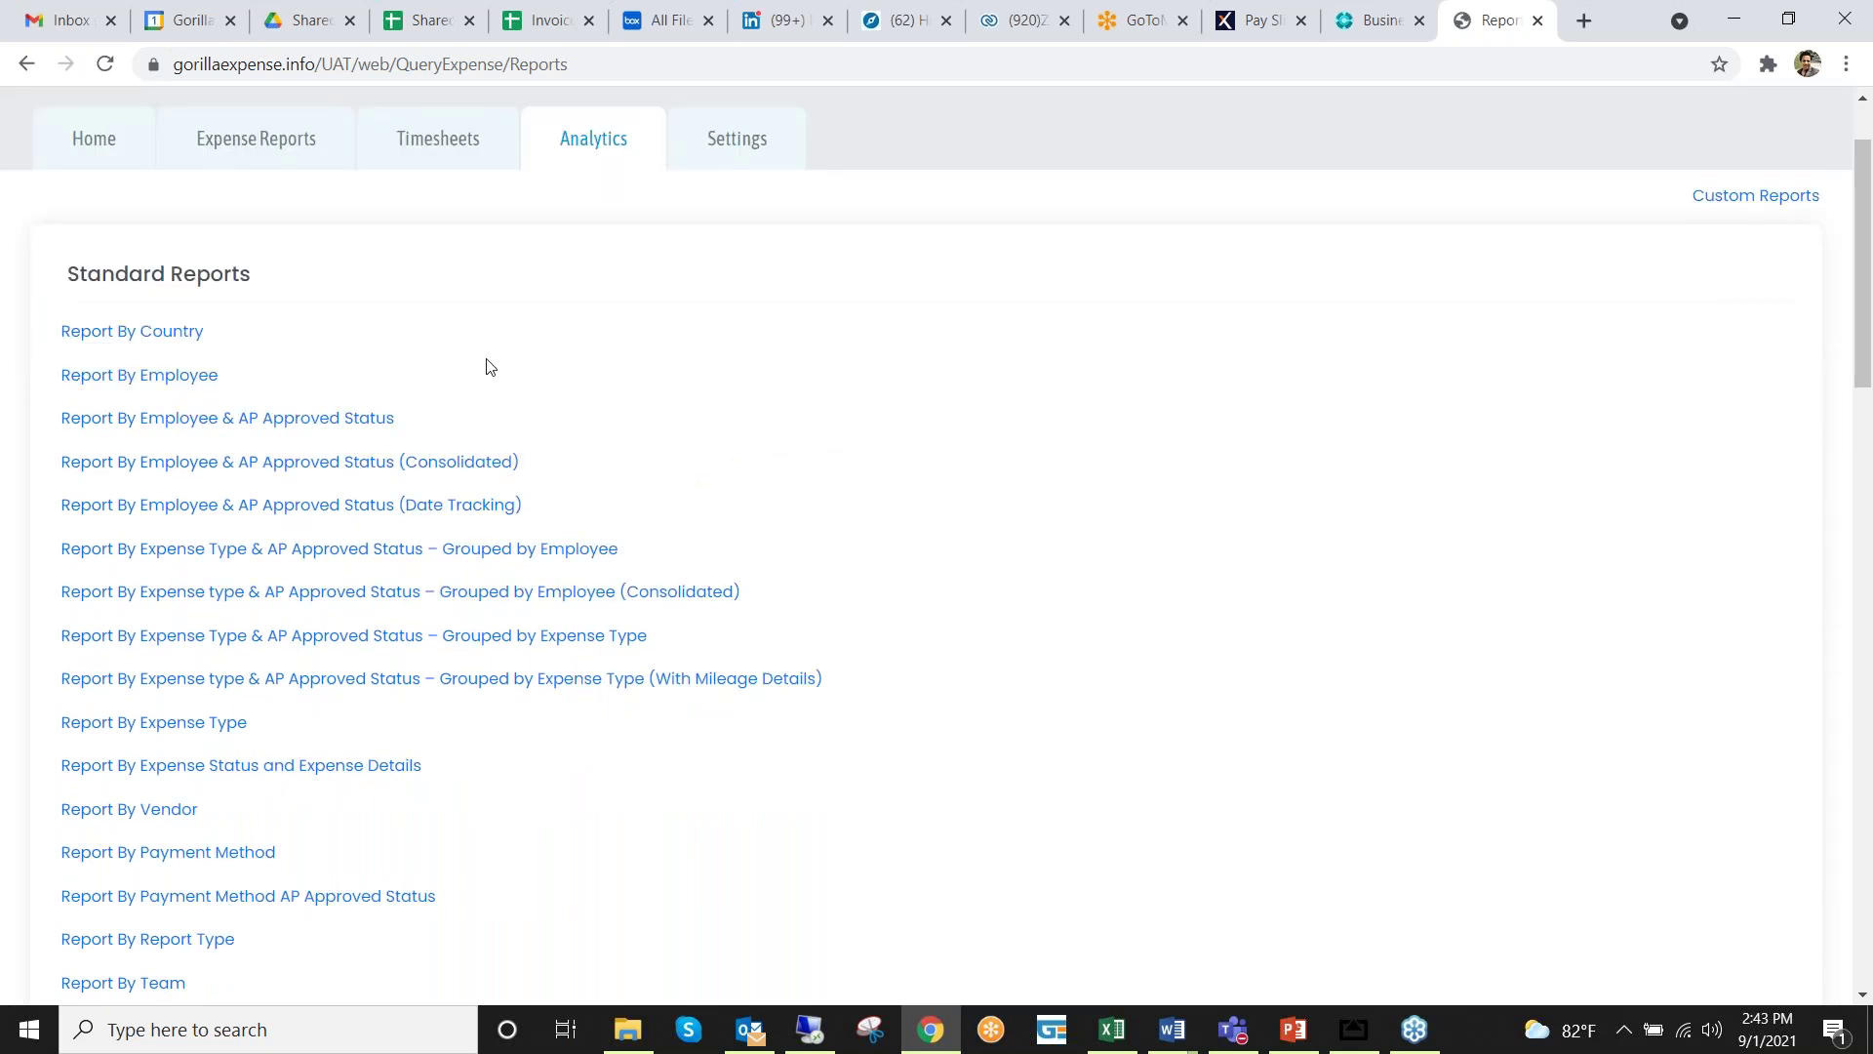
scroll(181, 366, "down", 1)
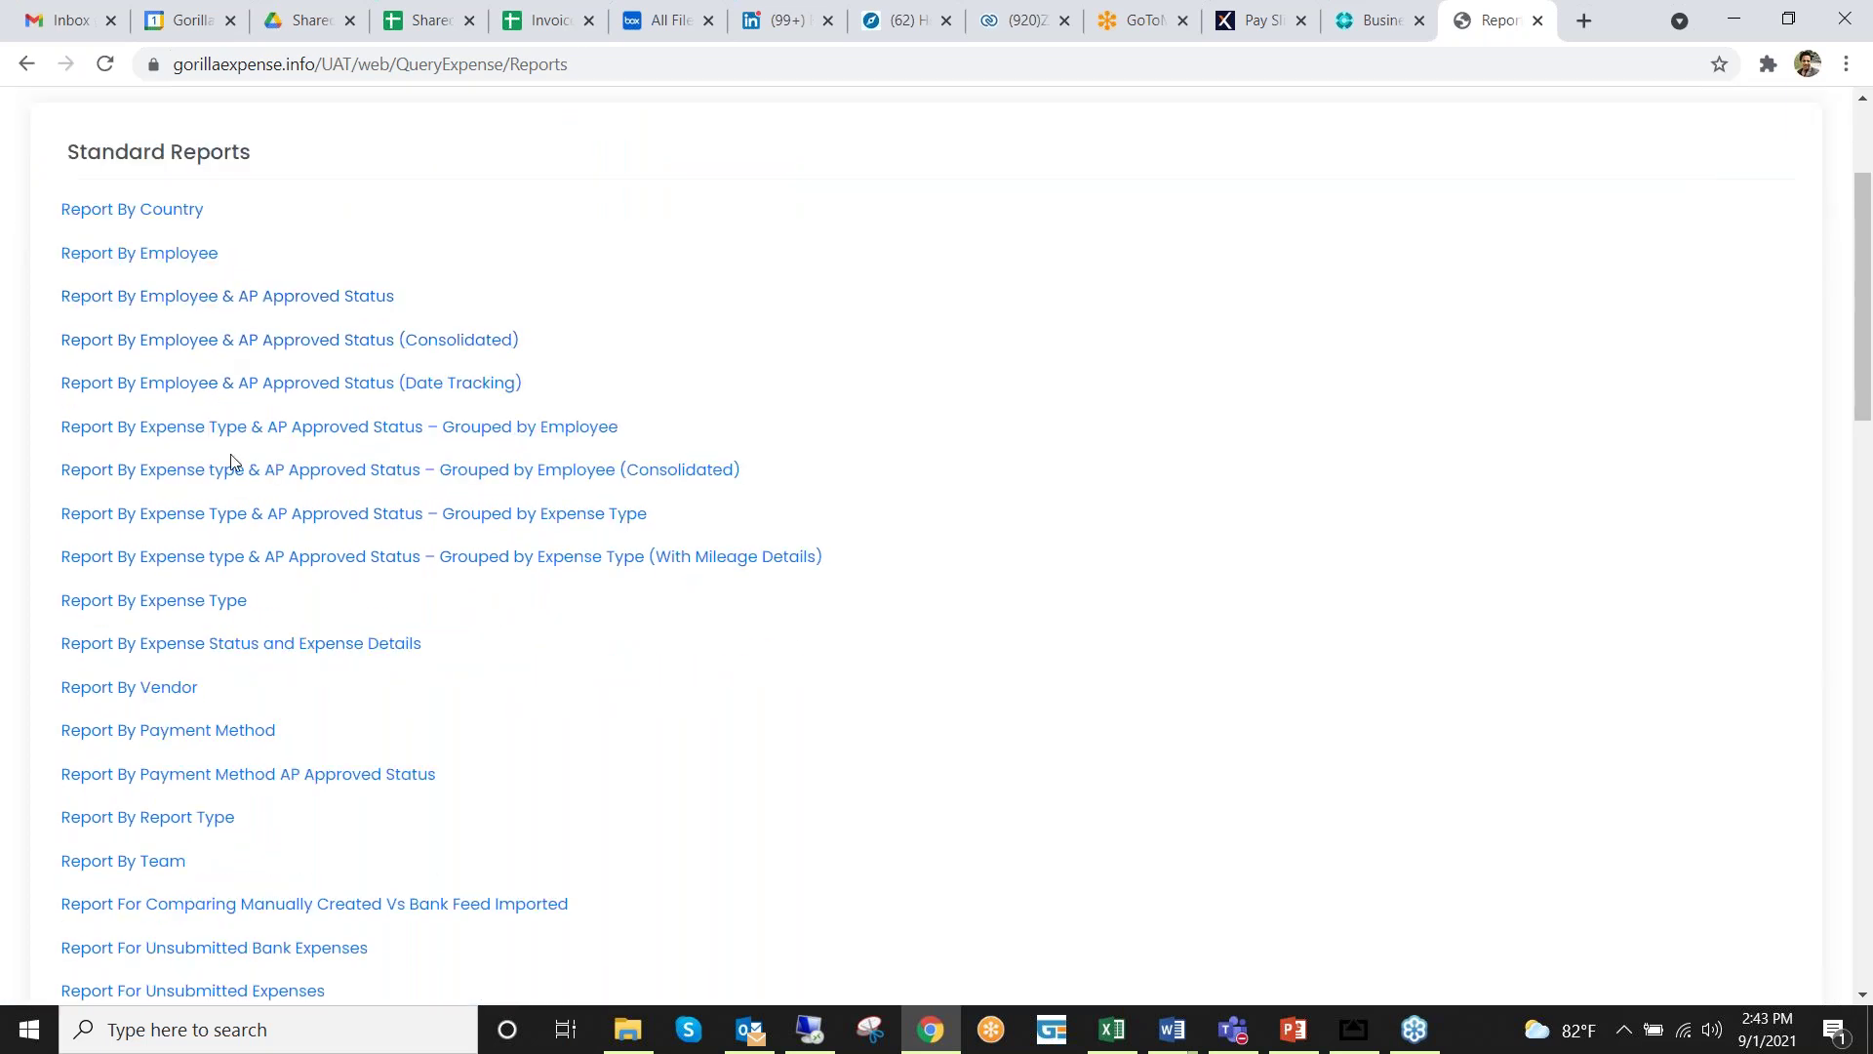
scroll(233, 474, "down", 1)
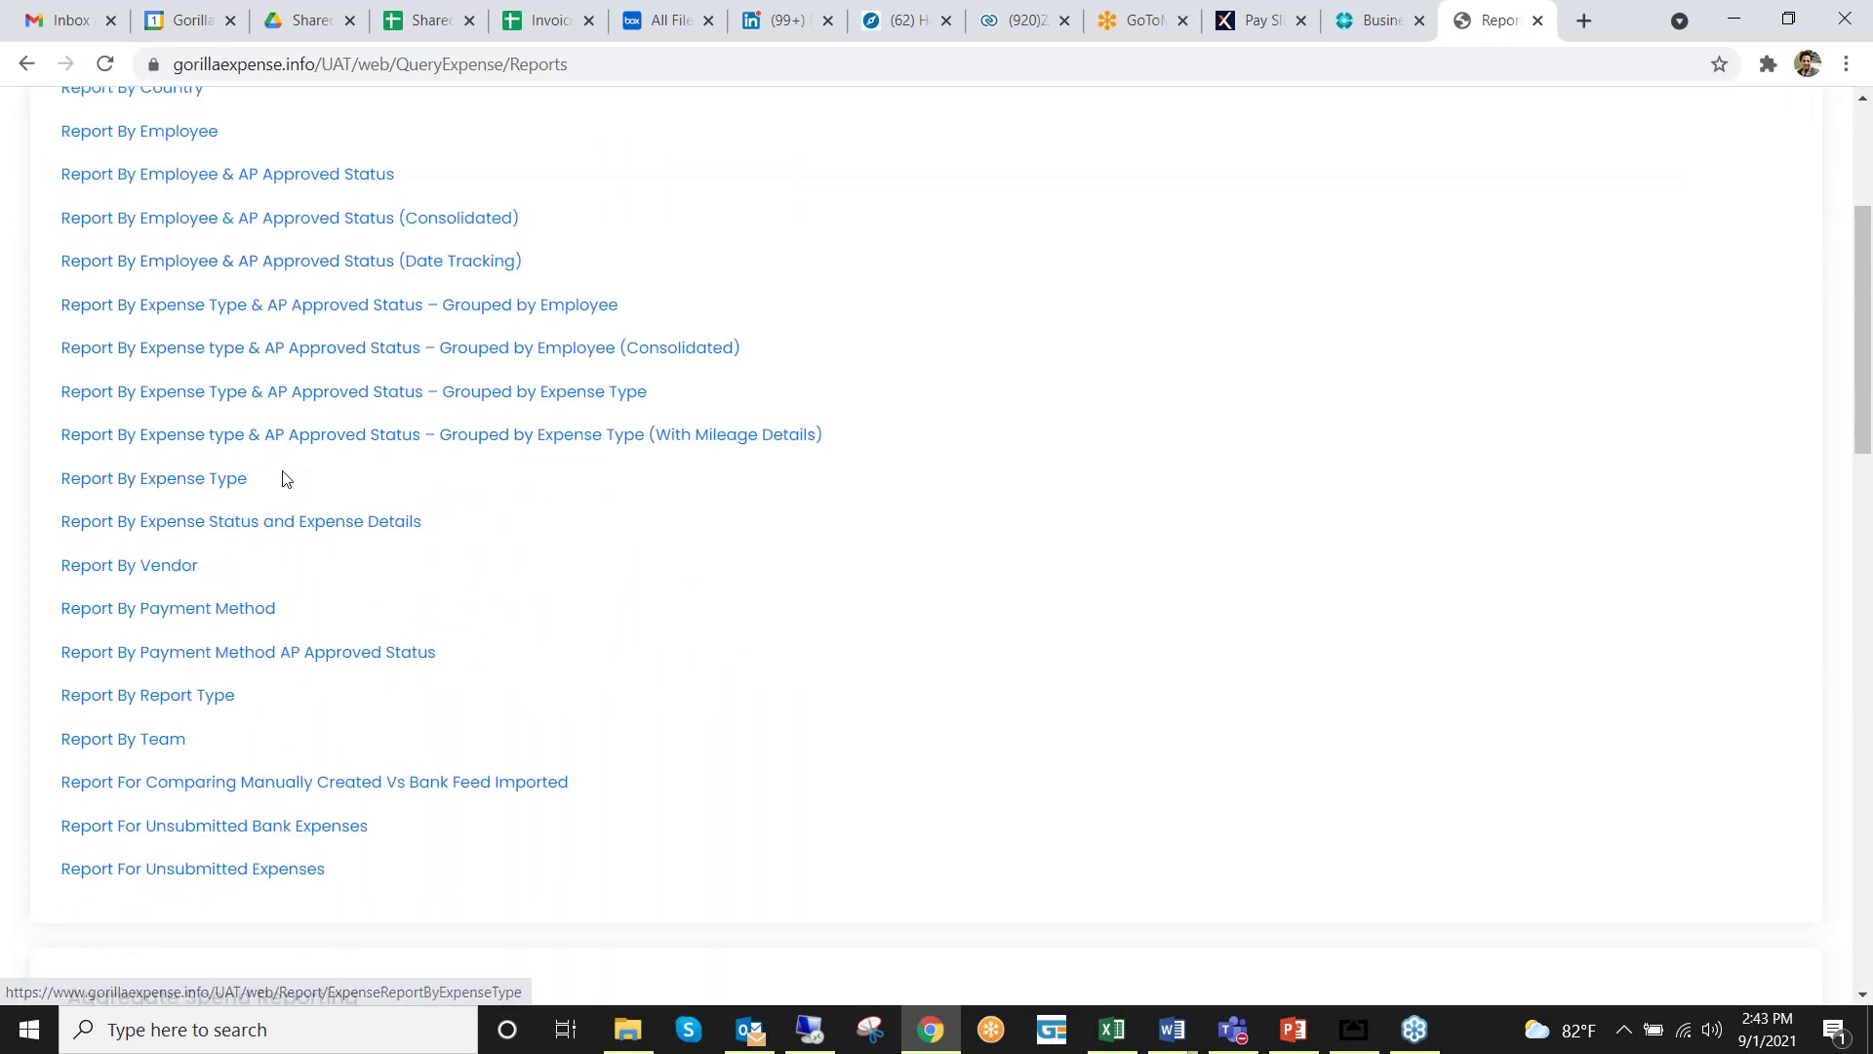
scroll(285, 482, "down", 1)
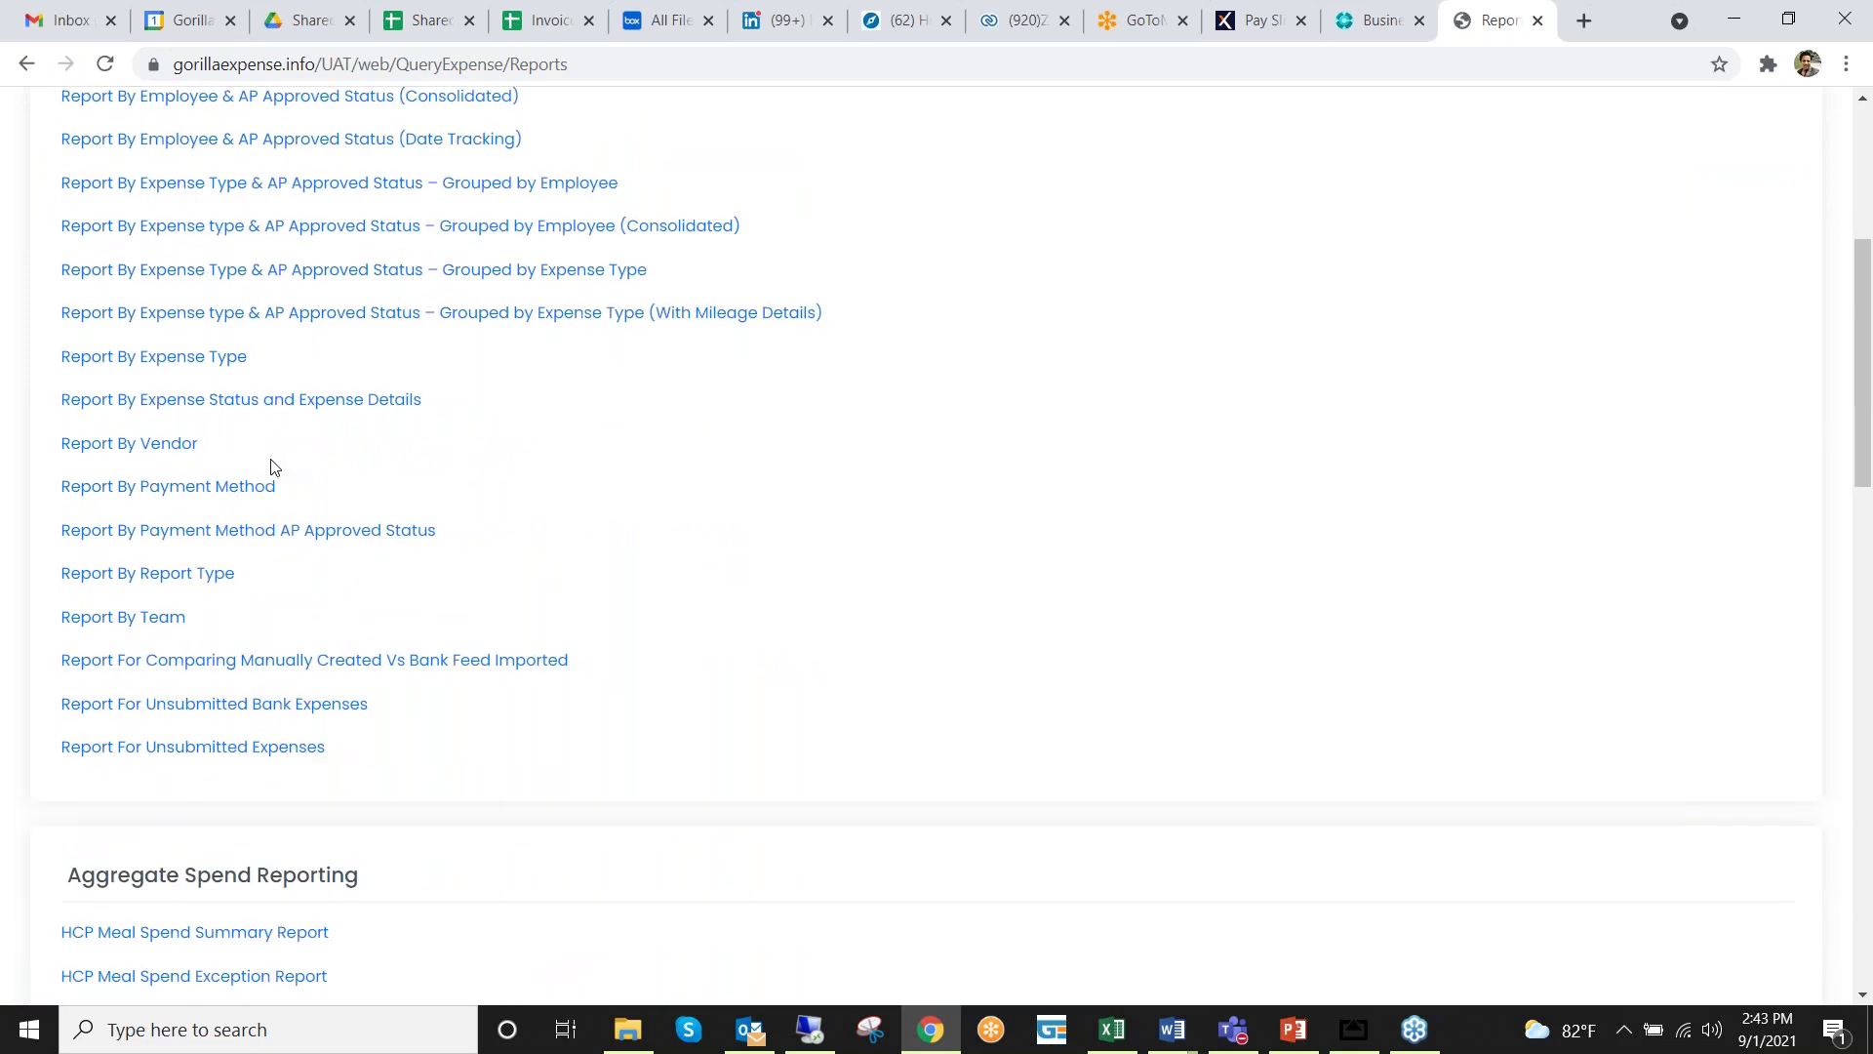
scroll(271, 468, "down", 1)
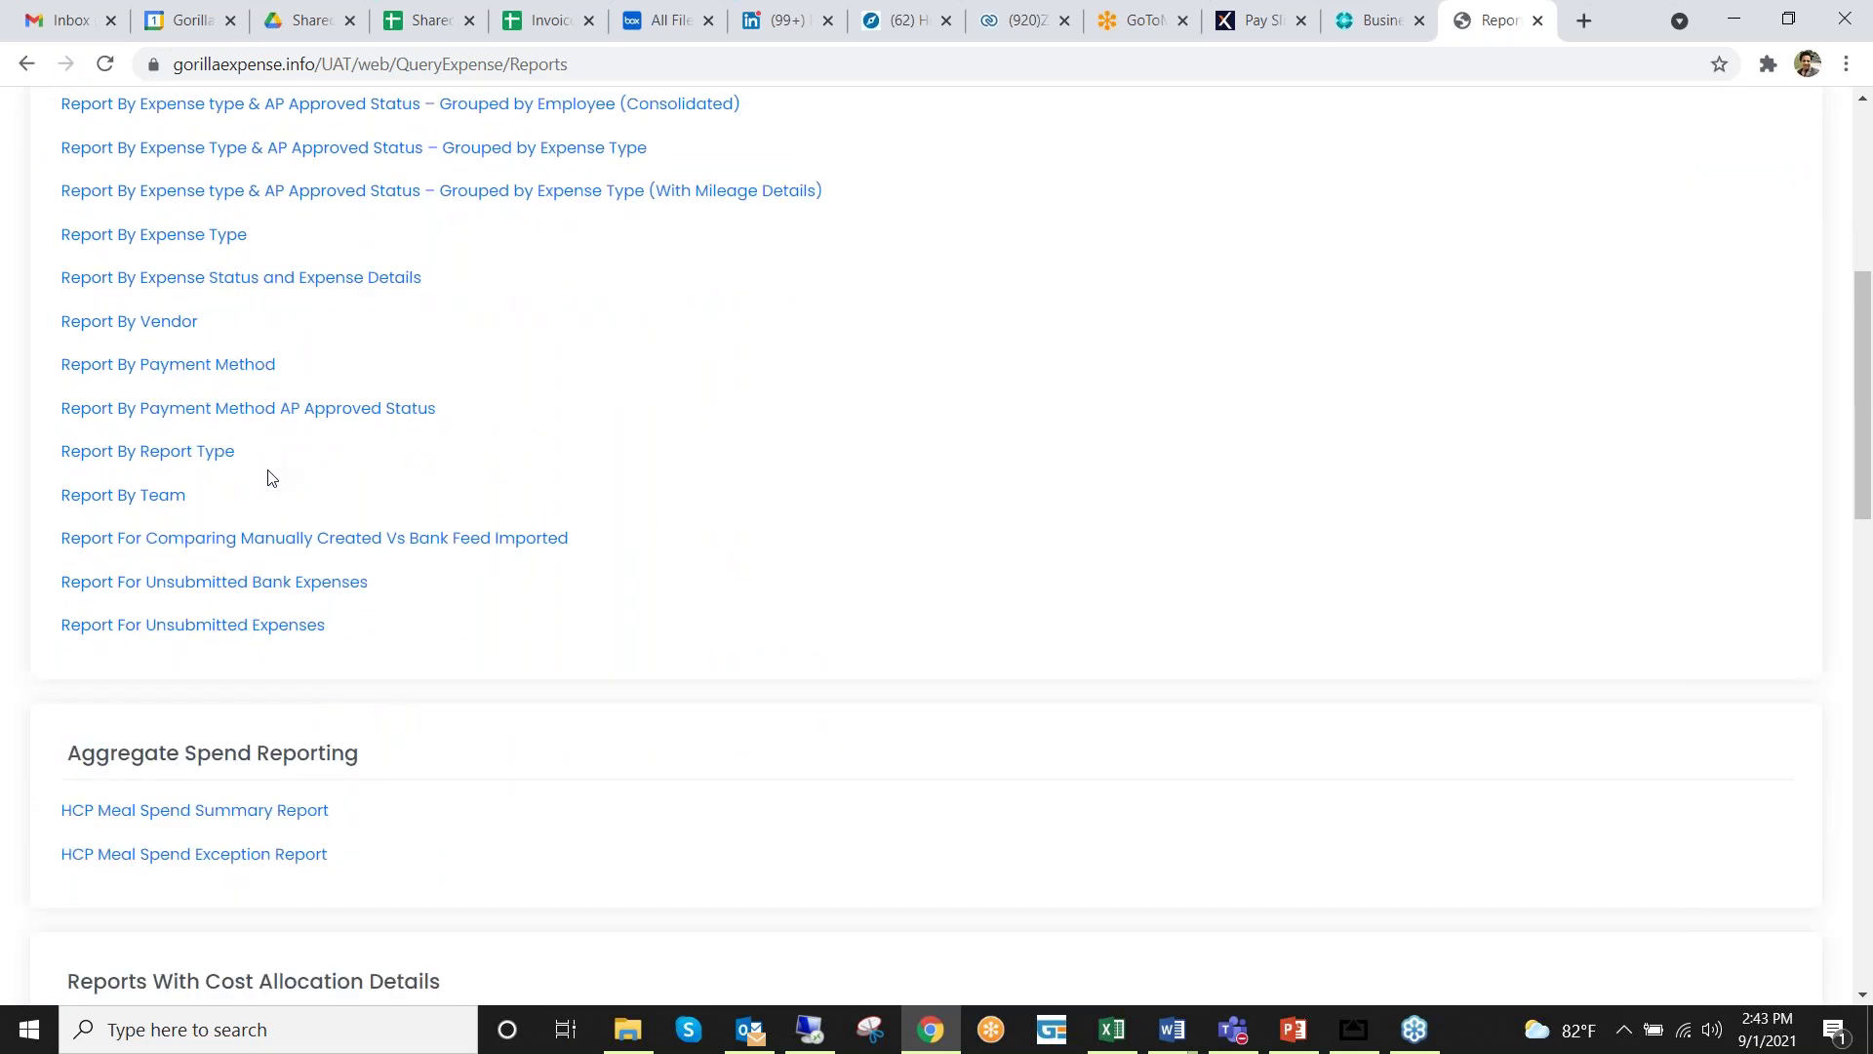
scroll(276, 527, "down", 1)
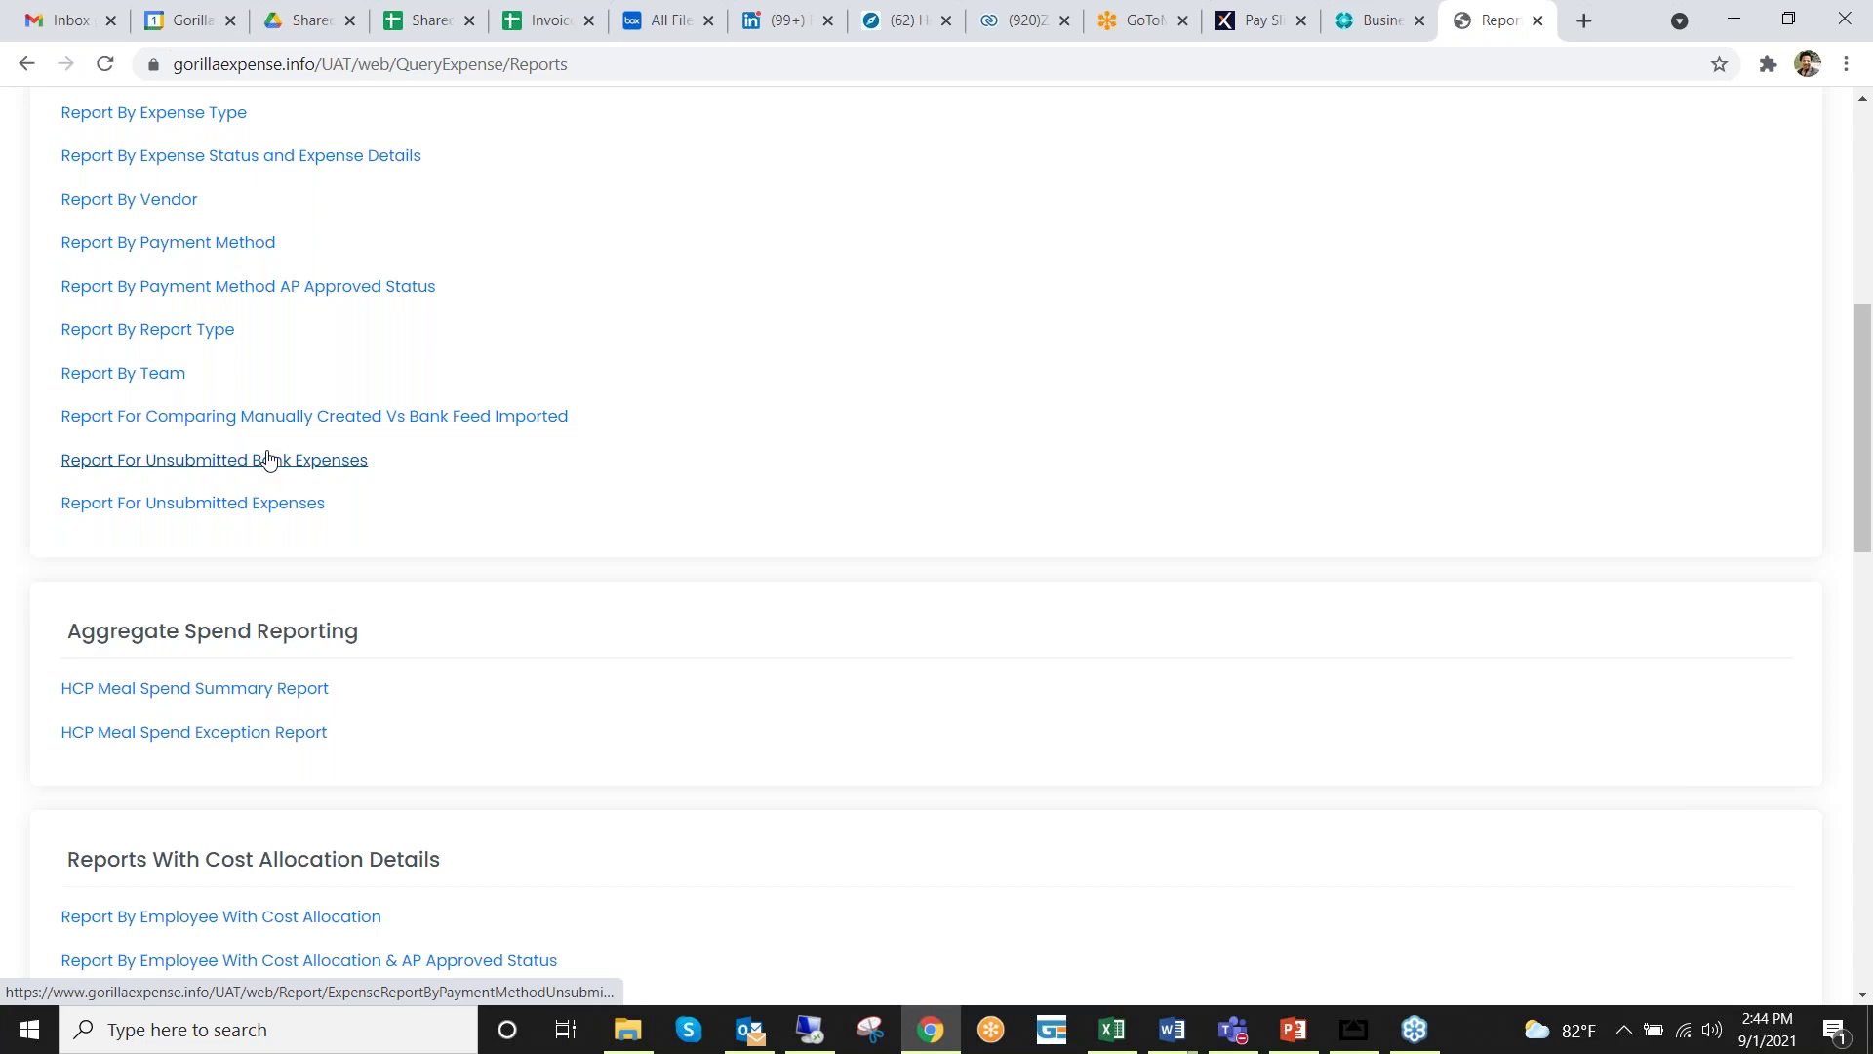
- Examine the aggregate spend, cost allocation, policy violation, customer/project and department report categories, and return to the start of the list
scroll(488, 468, "down", 1)
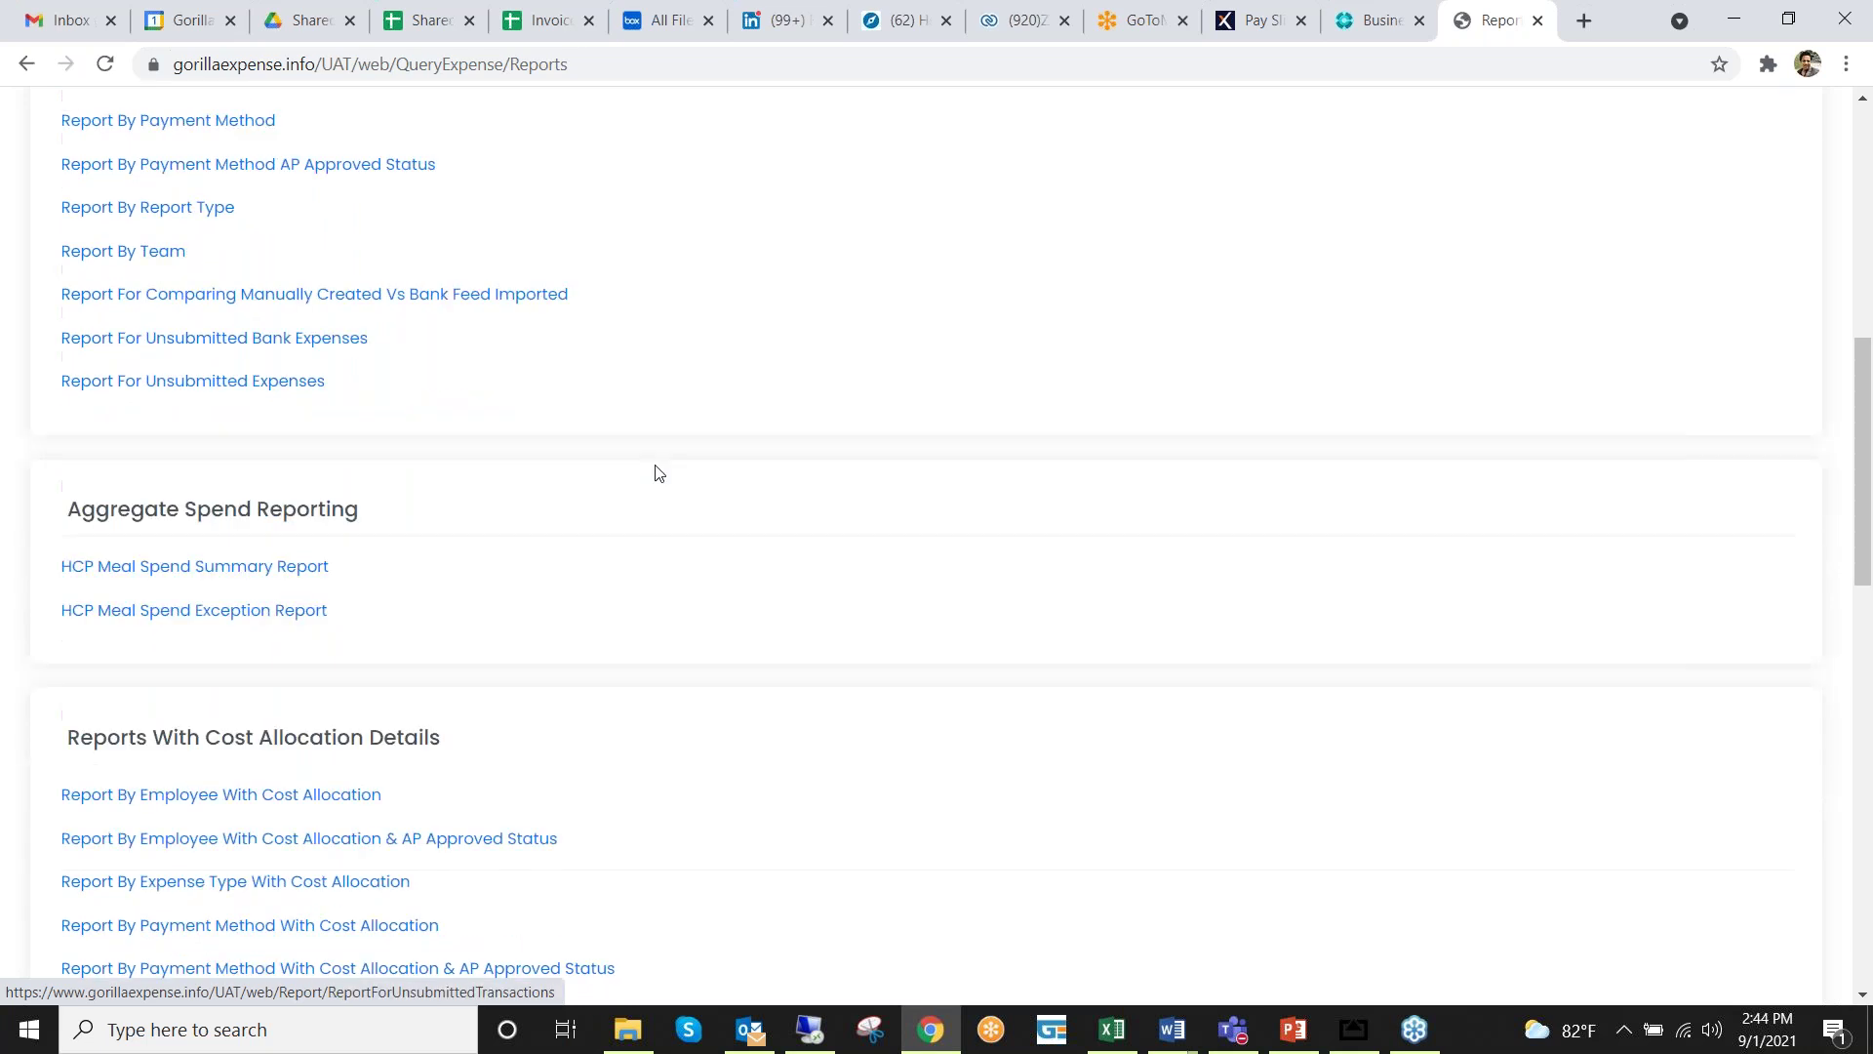
scroll(607, 506, "down", 1)
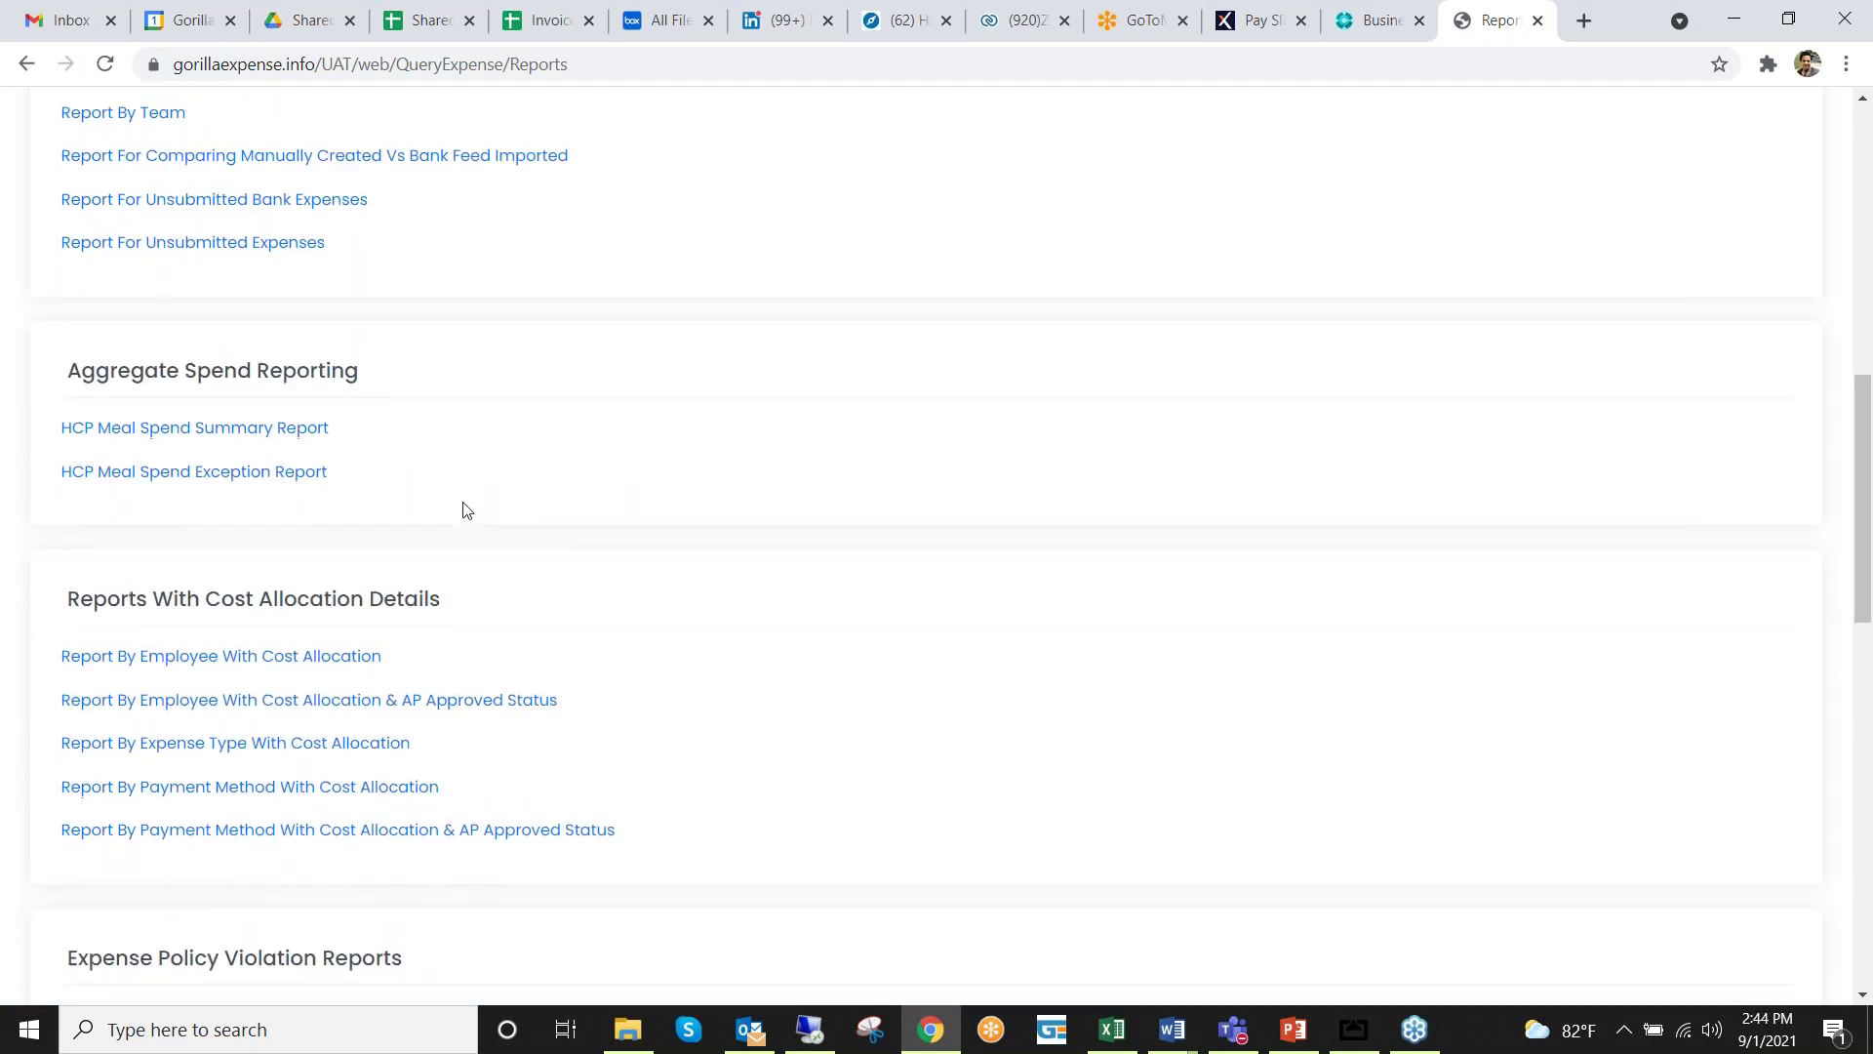
scroll(429, 508, "down", 1)
scroll(390, 512, "down", 3)
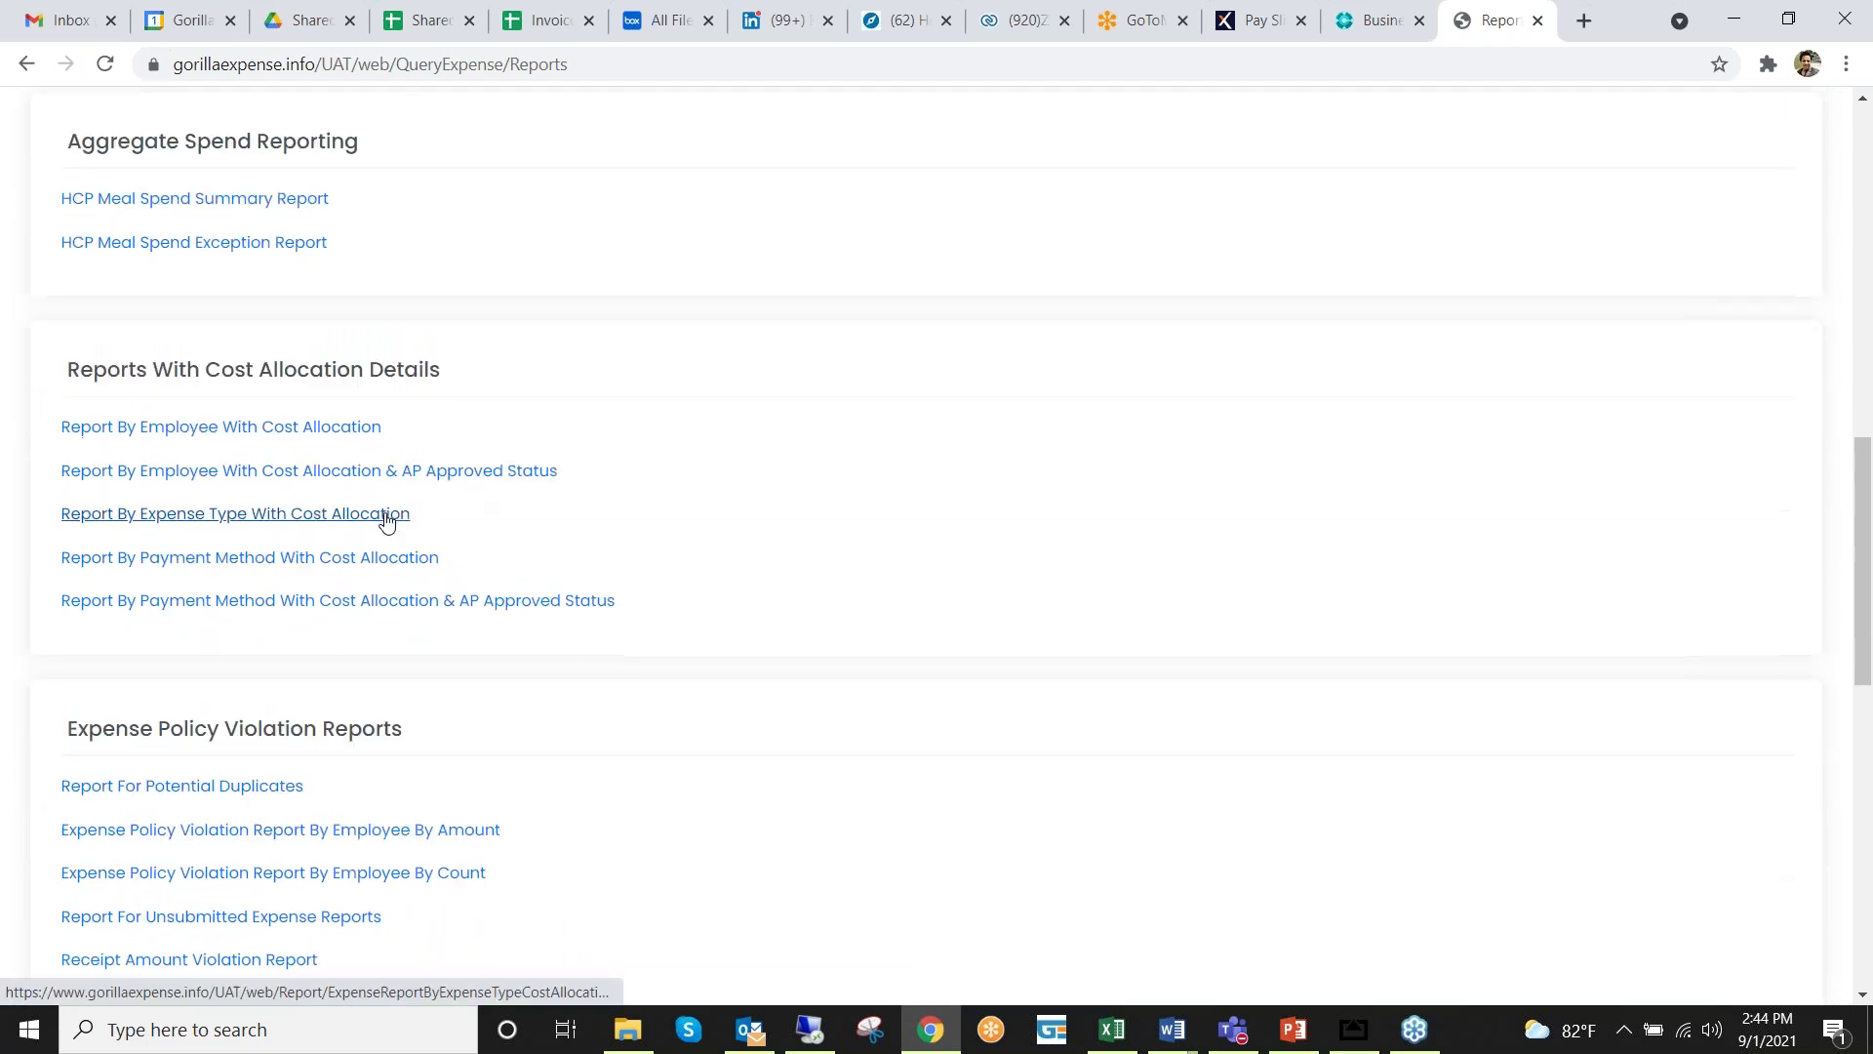
scroll(500, 554, "down", 2)
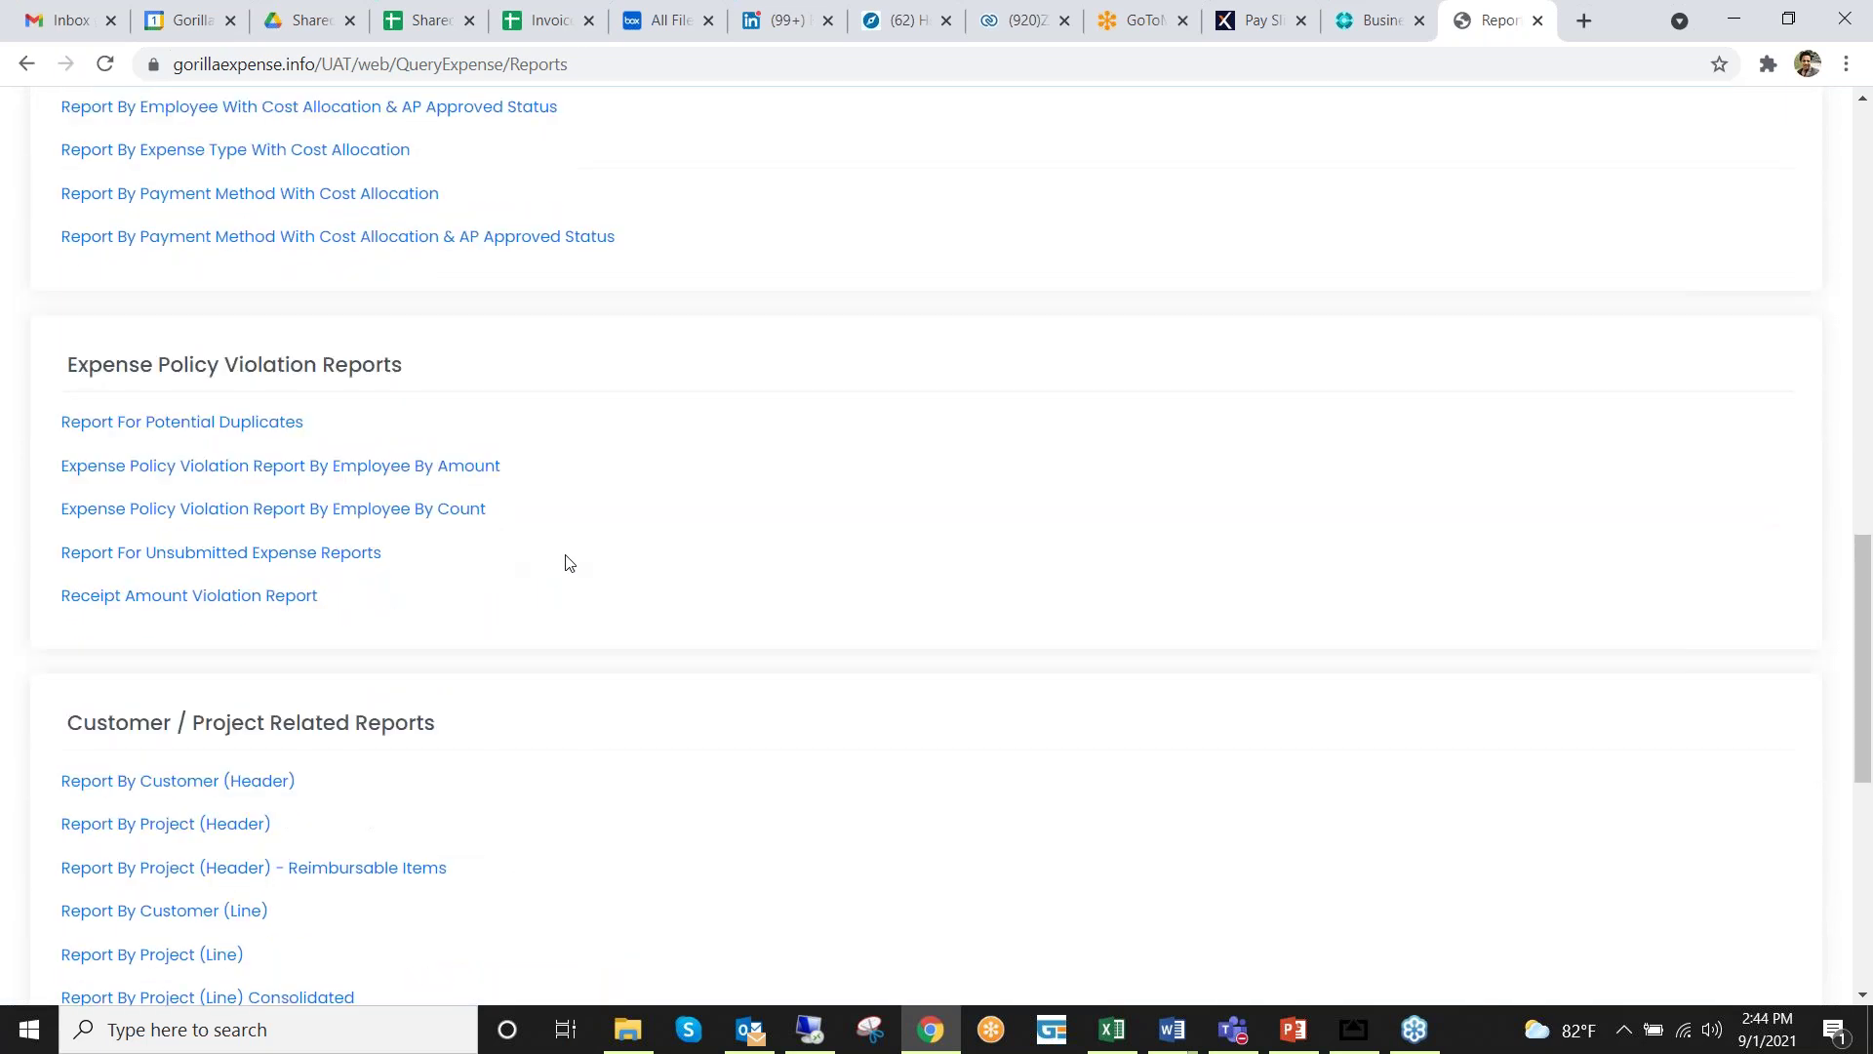
scroll(568, 564, "down", 2)
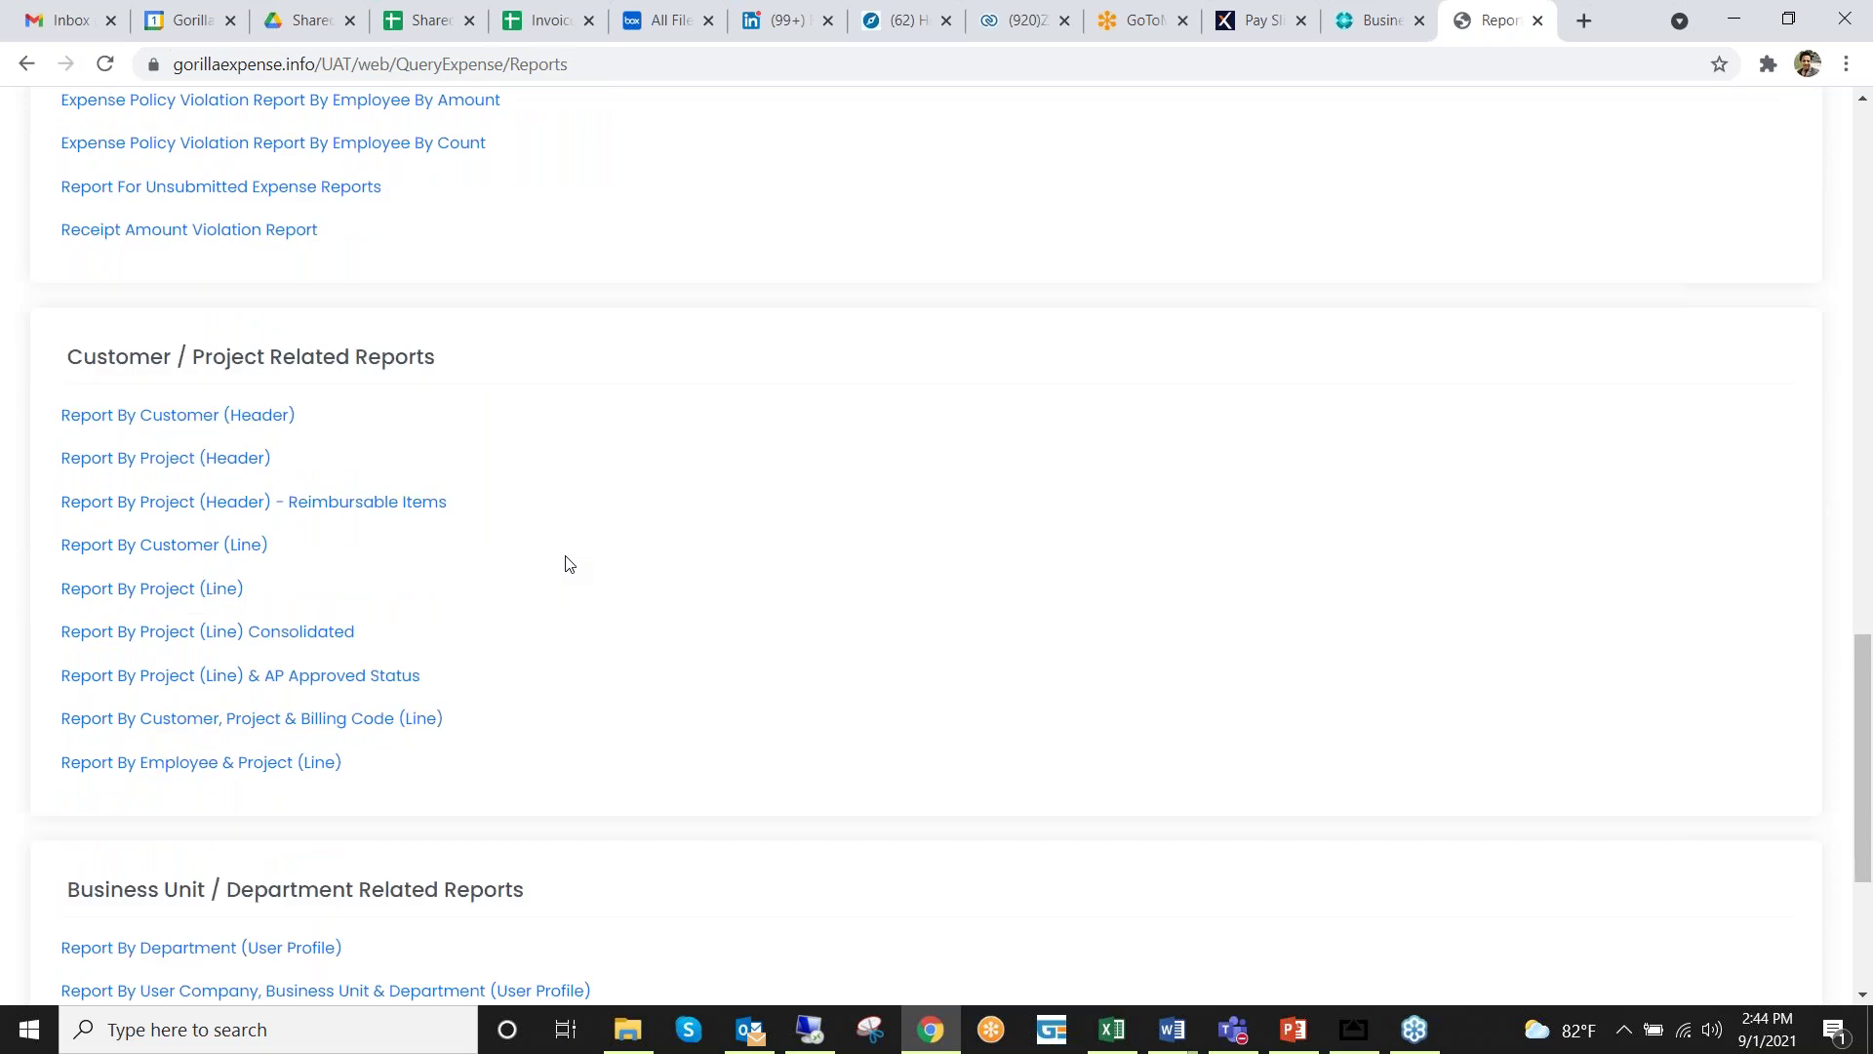
scroll(568, 564, "down", 2)
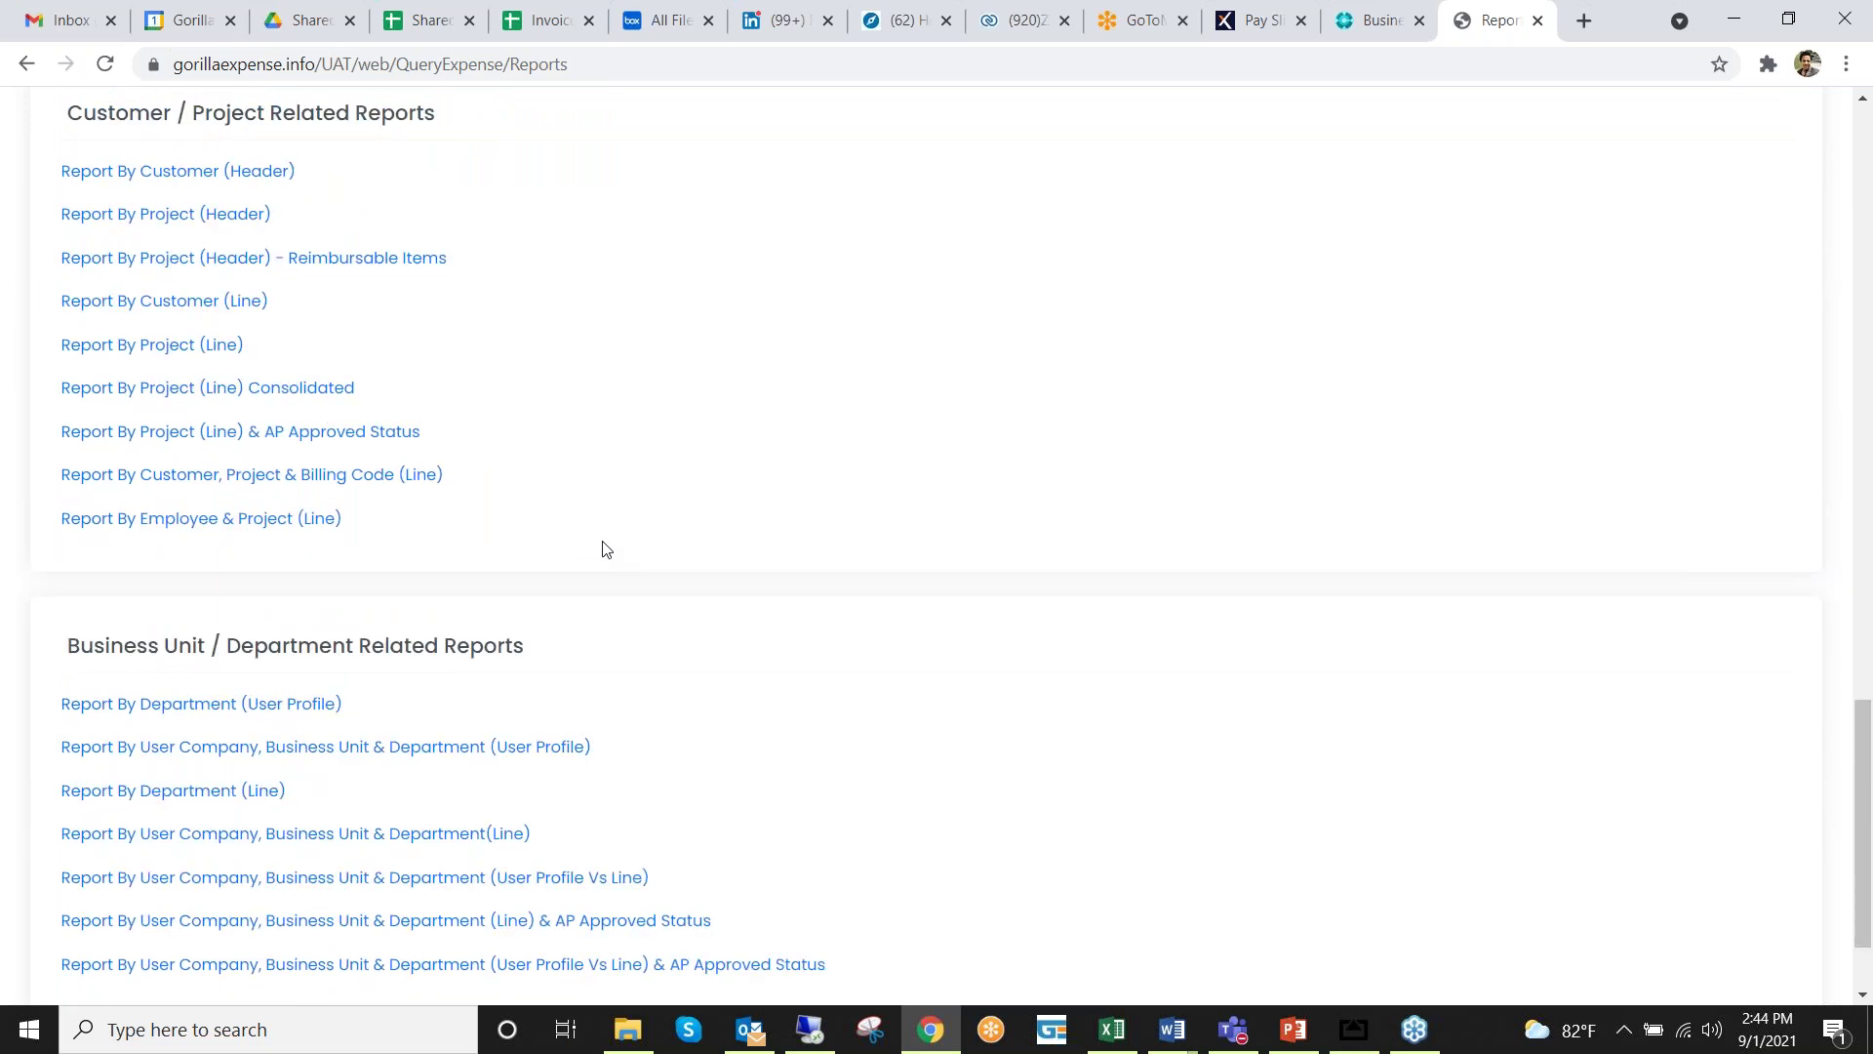
scroll(603, 559, "down", 2)
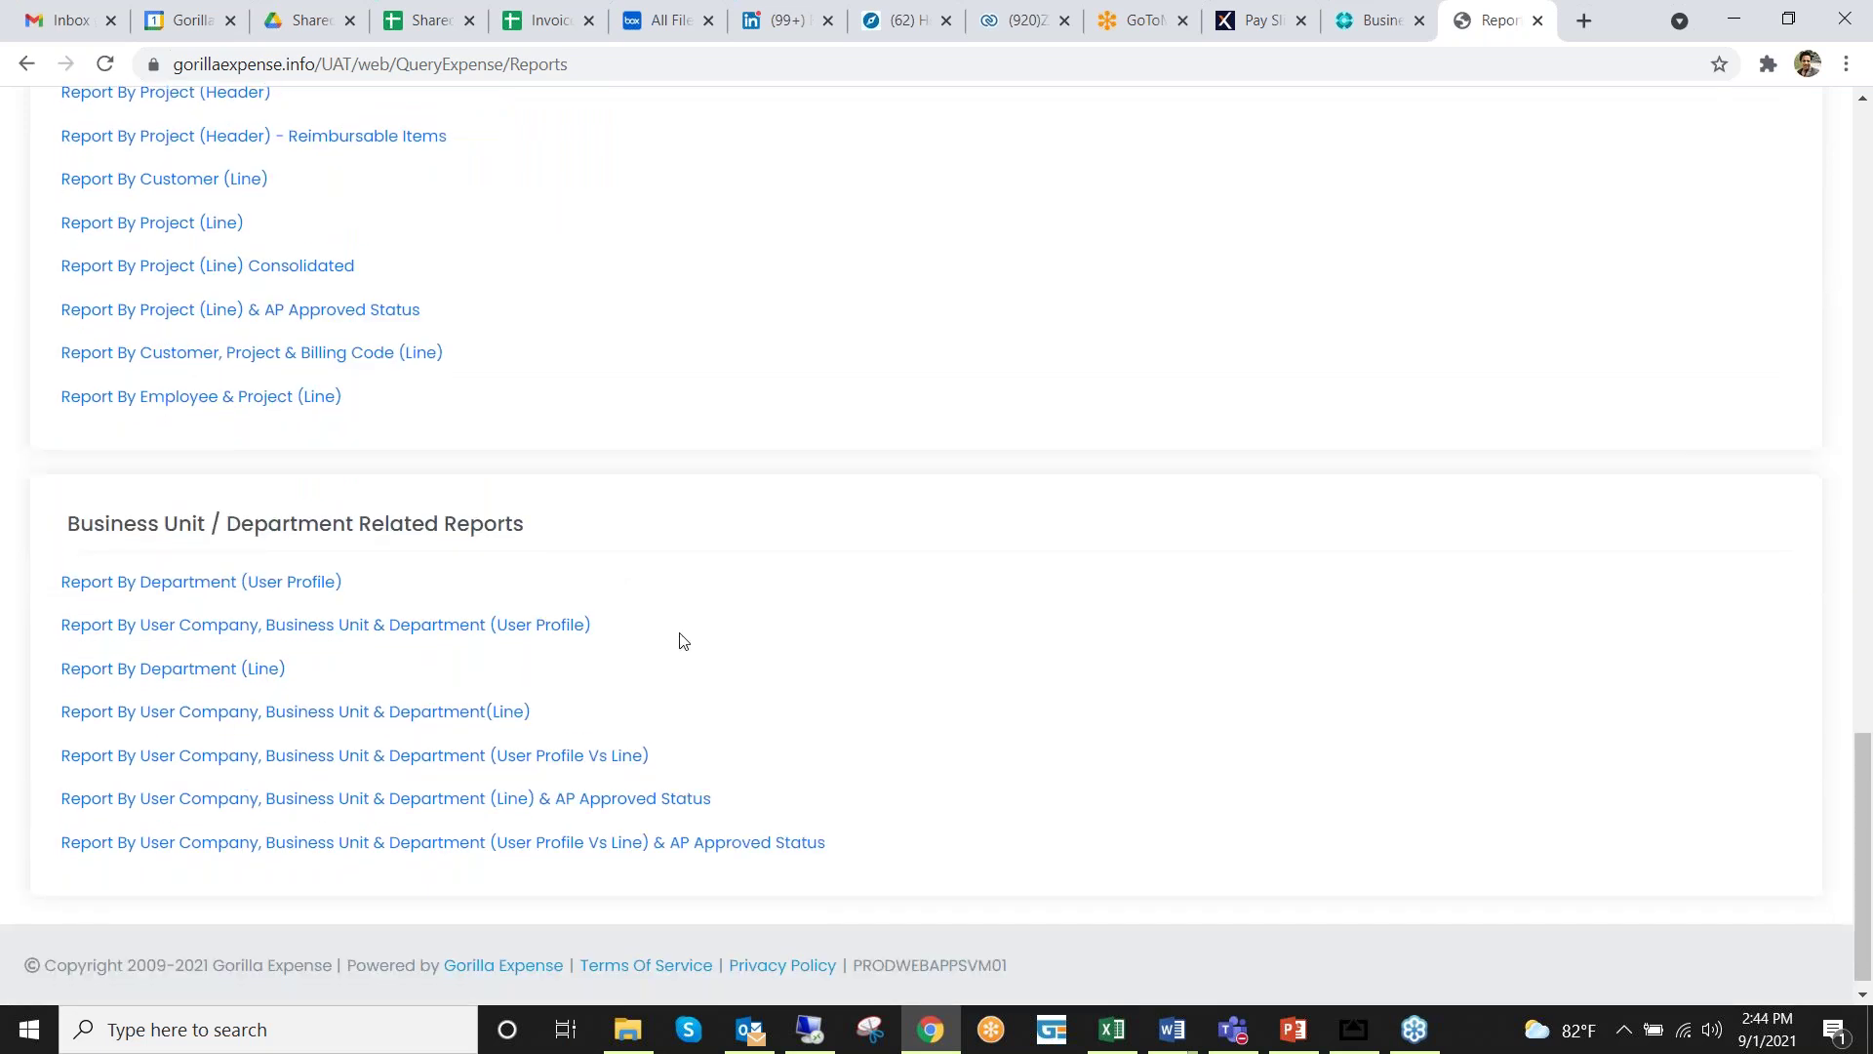
scroll(683, 640, "up", 7)
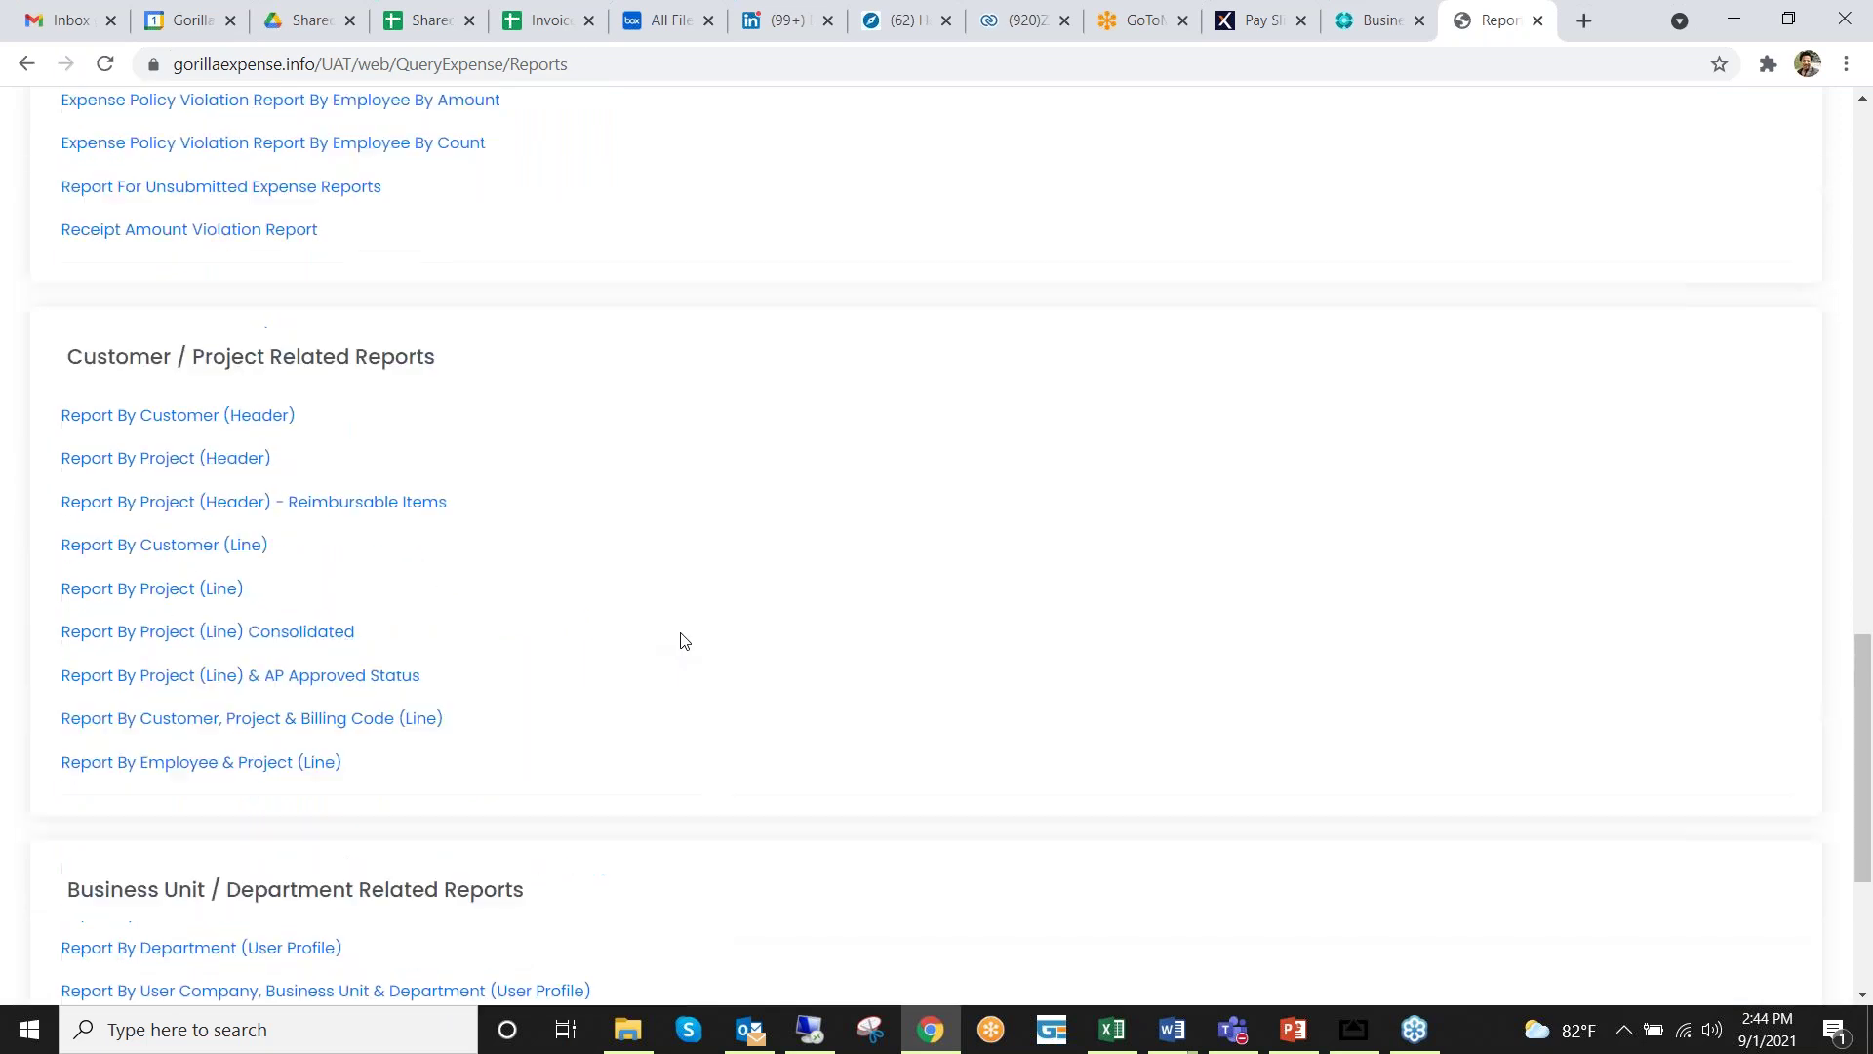
scroll(683, 640, "up", 12)
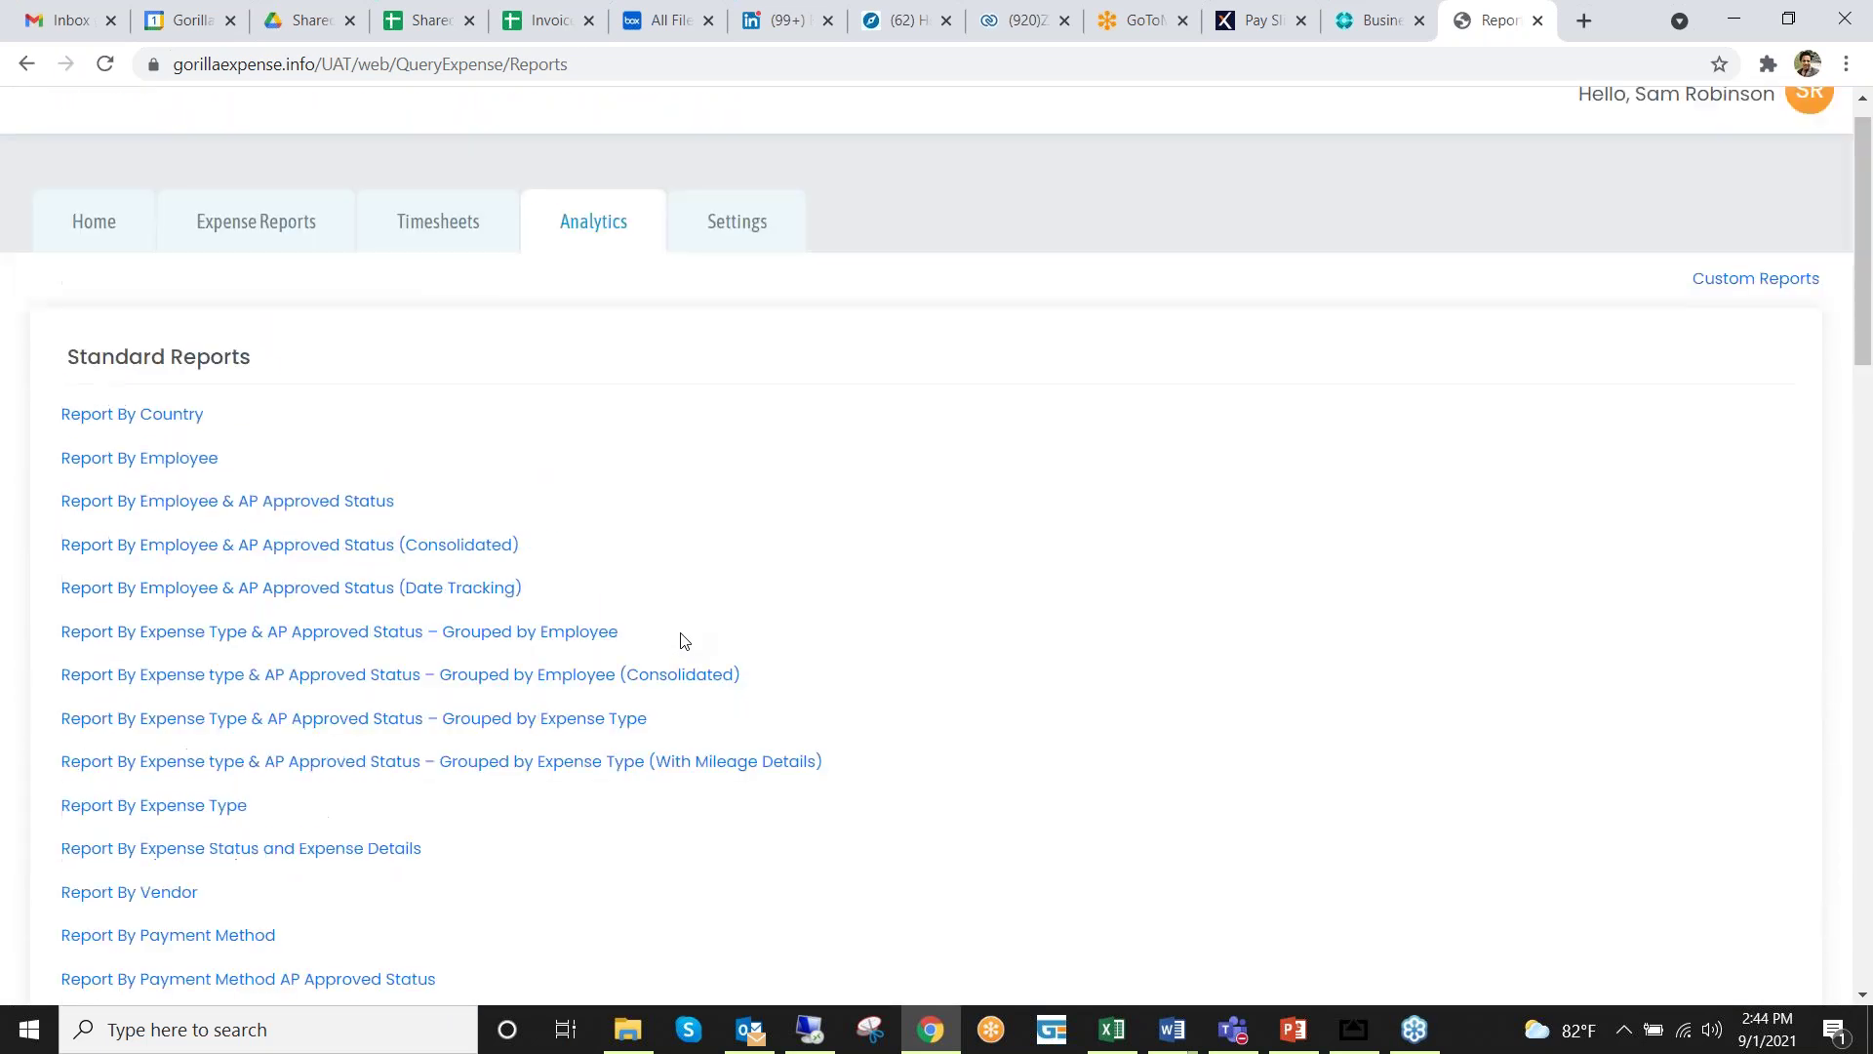